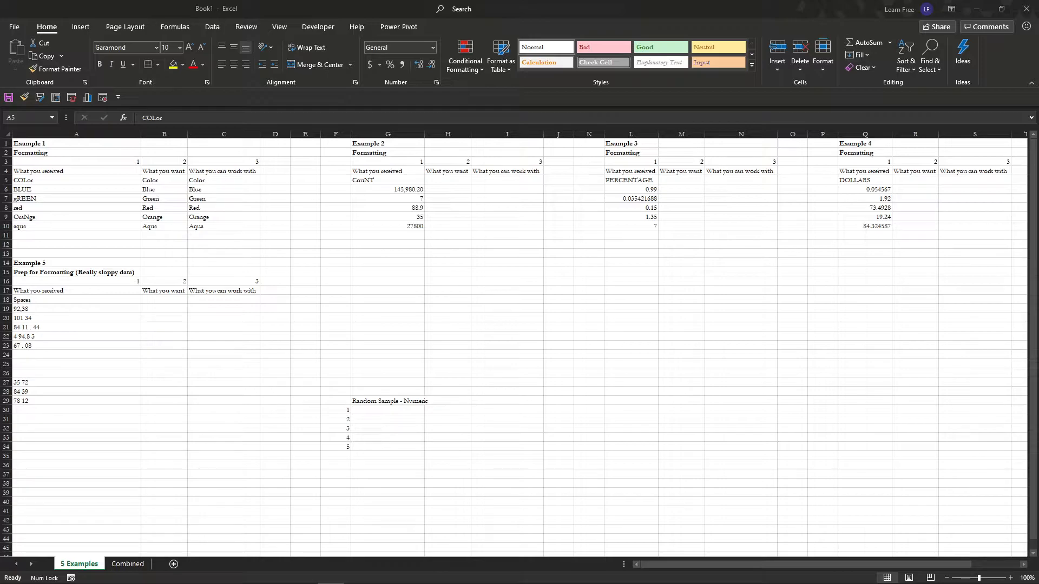
# Review the Combined sheet, then examine Example 1's received colors against the wanted column and its formula in B5
pyautogui.click(133, 198)
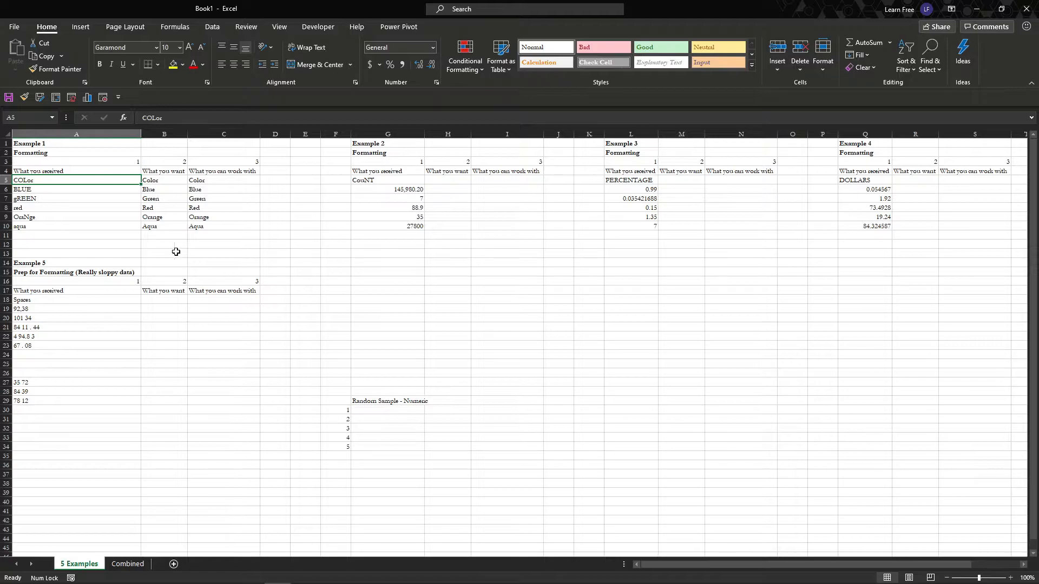
pyautogui.click(120, 565)
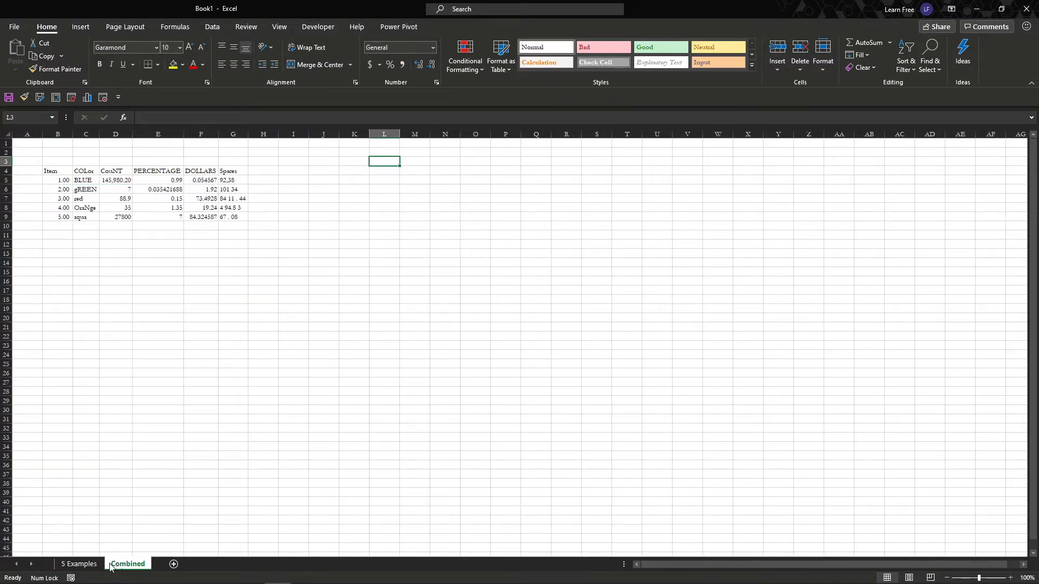
pyautogui.click(89, 566)
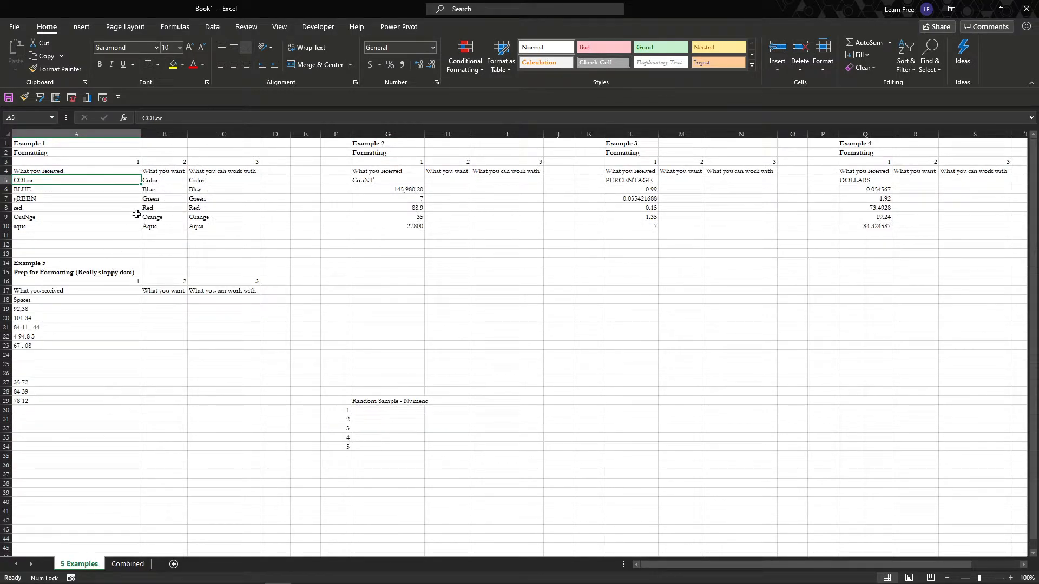
pyautogui.click(160, 184)
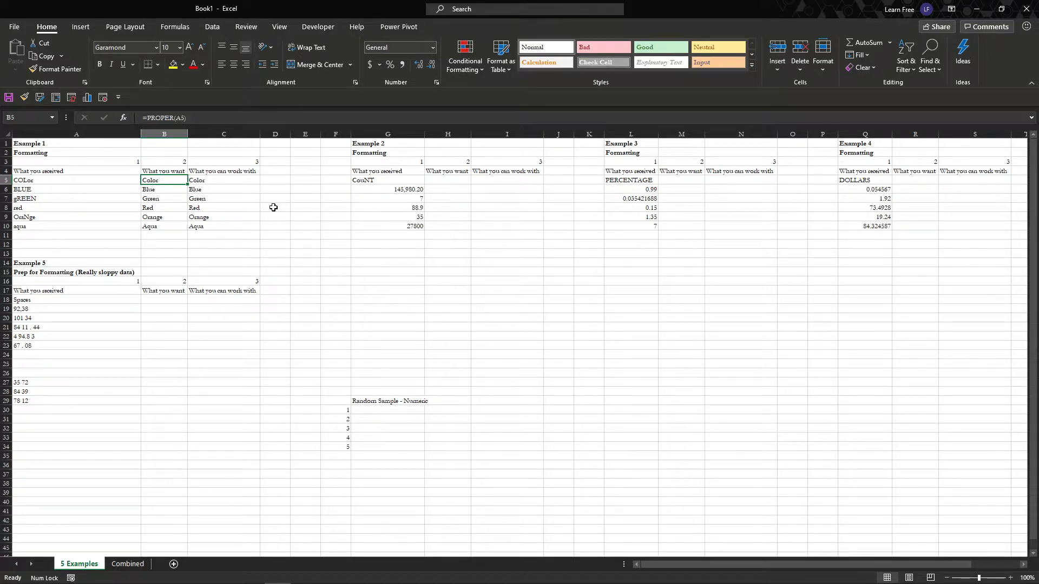
pyautogui.press('Left')
pyautogui.press('Up')
pyautogui.hotkey('ctrl', 'shift', 'Down')
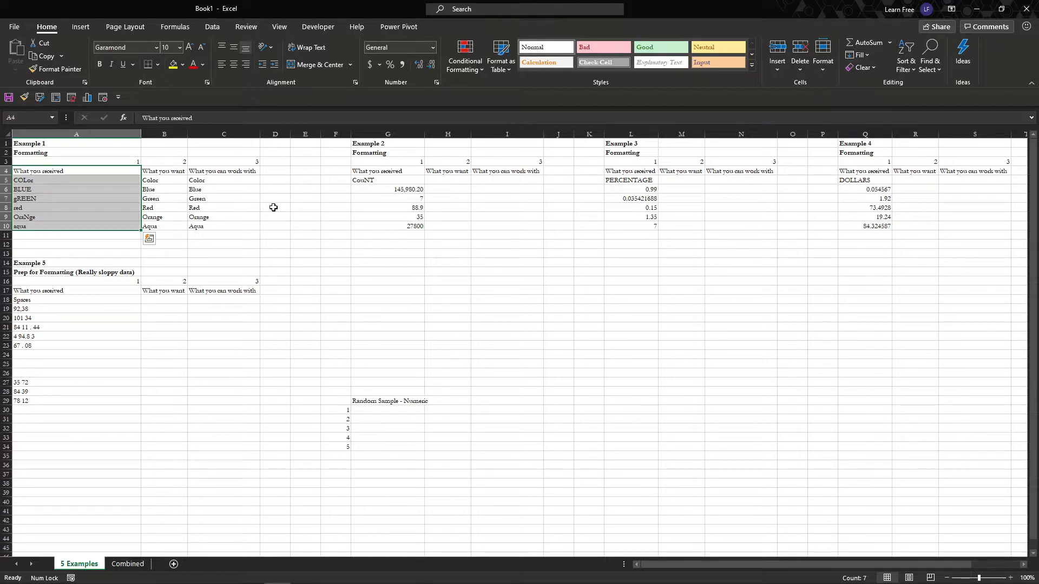
pyautogui.press('Right')
pyautogui.press('Down')
pyautogui.press('Down')
pyautogui.press('Left')
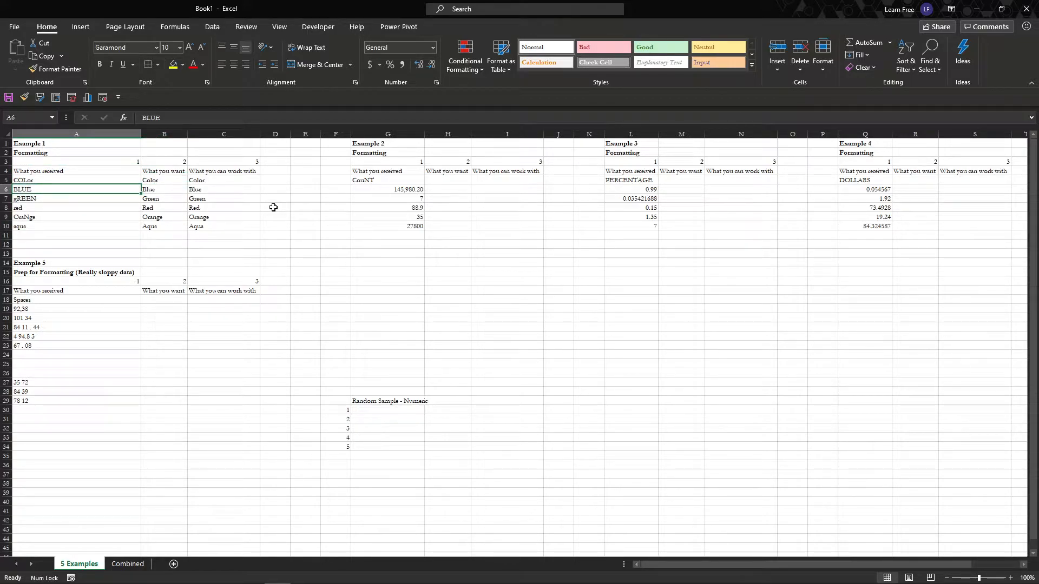
pyautogui.click(172, 171)
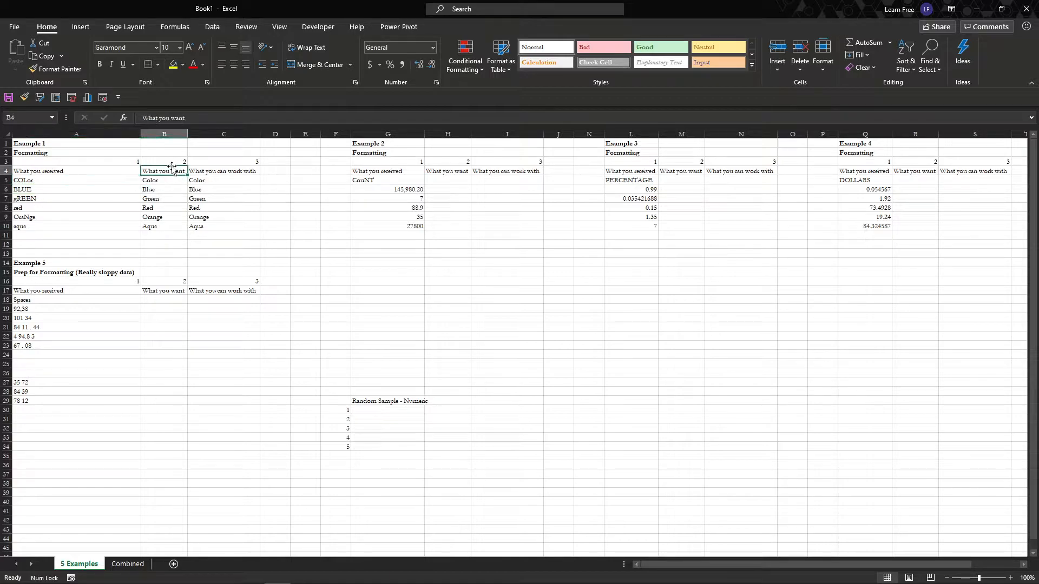
pyautogui.click(178, 161)
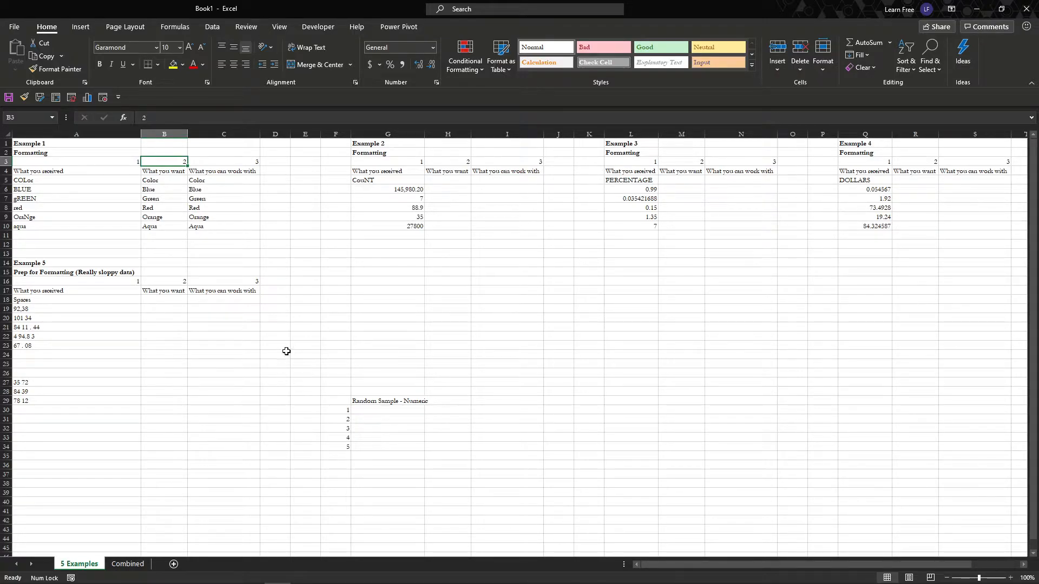
pyautogui.click(112, 184)
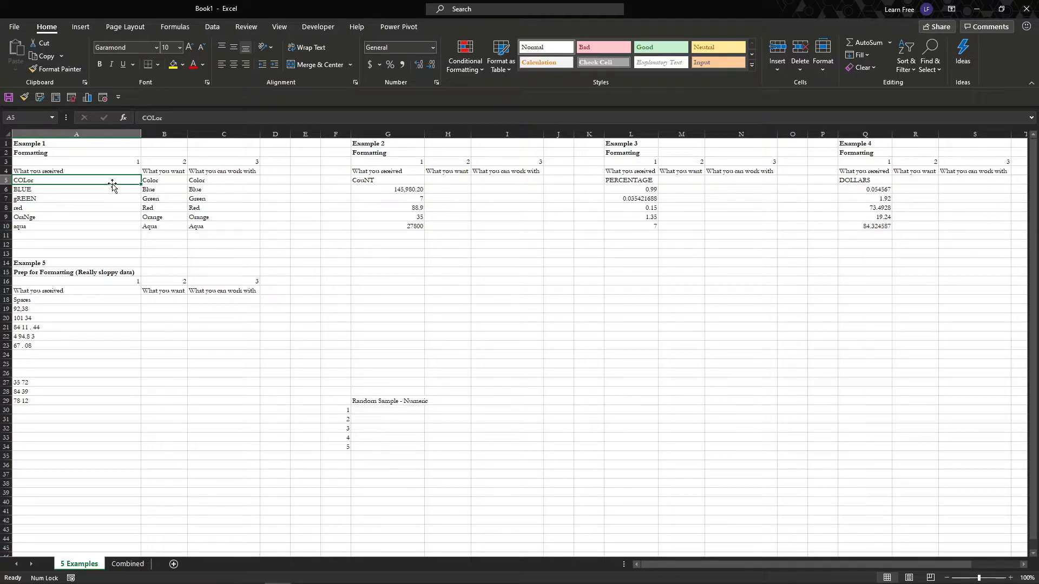
# Clear the existing results from B5:C10 in Example 1
pyautogui.click(158, 184)
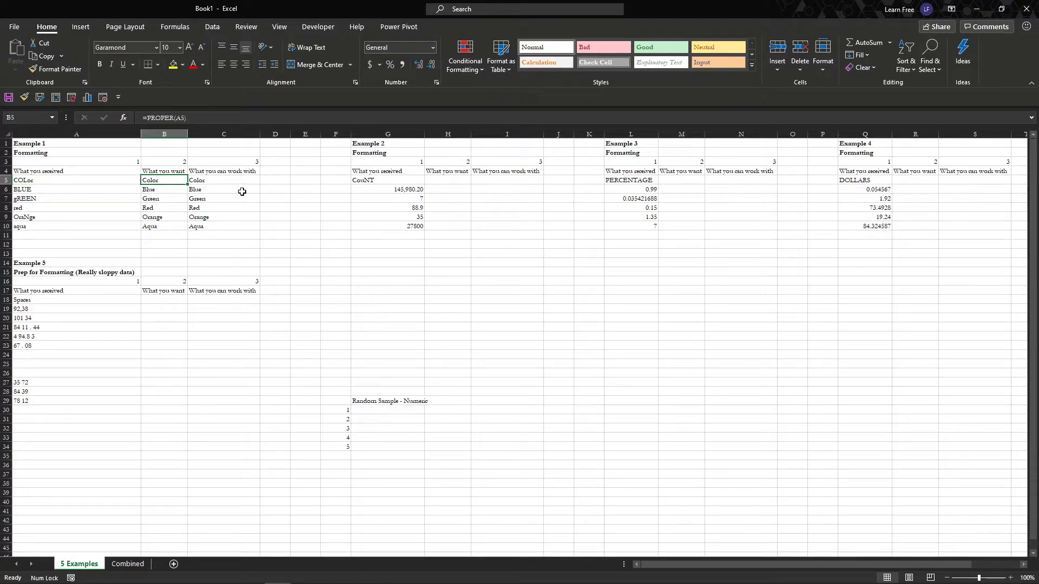
pyautogui.hotkey('ctrl', 'shift', 'Down')
pyautogui.hotkey('ctrl', 'shift', 'Right')
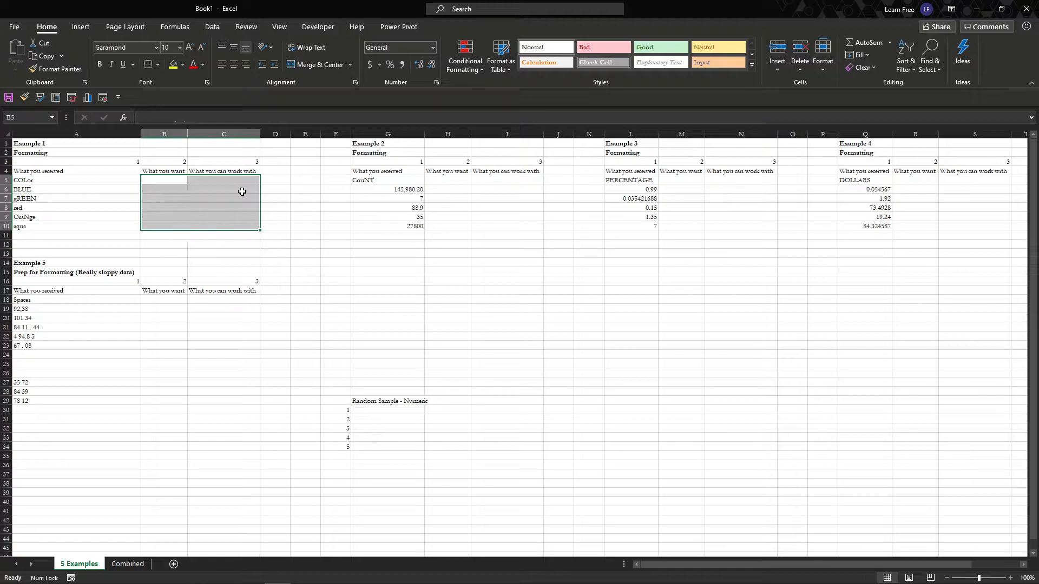
pyautogui.press('Delete')
# Enter =PROPER(A5) in B5 to convert the received header to proper case
pyautogui.write('=')
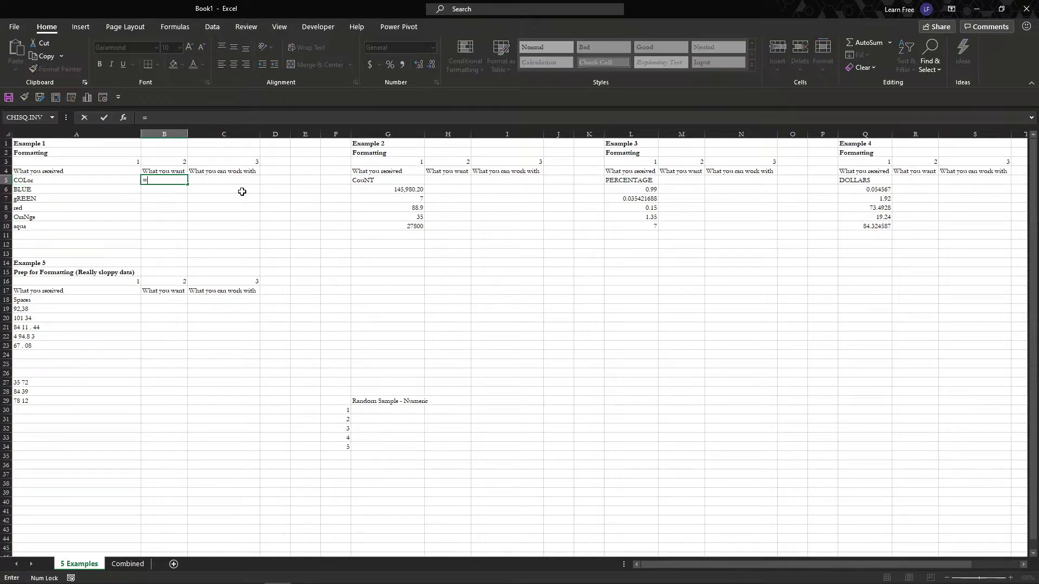
pyautogui.write('proper')
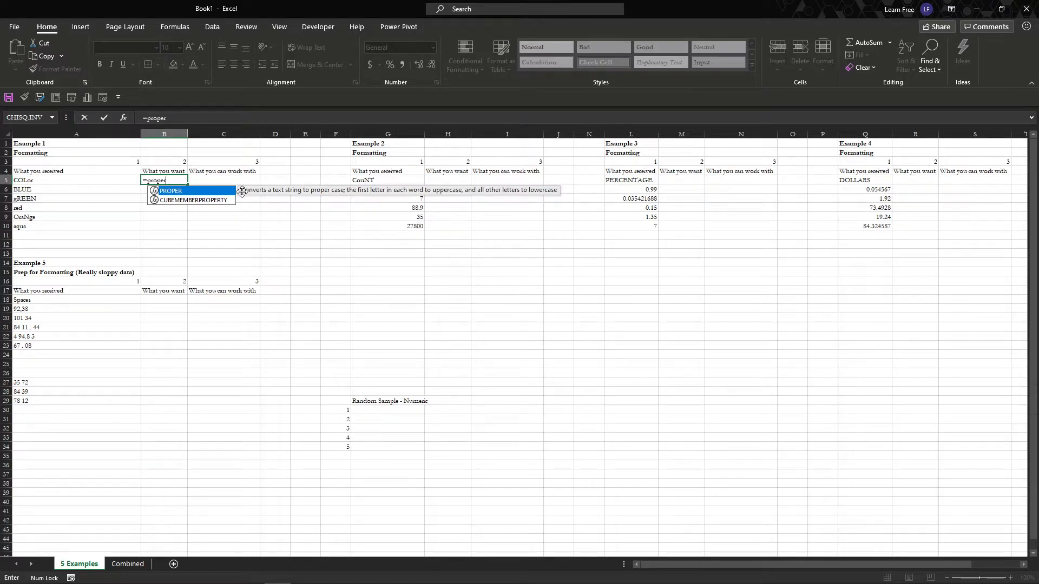
pyautogui.press('Tab')
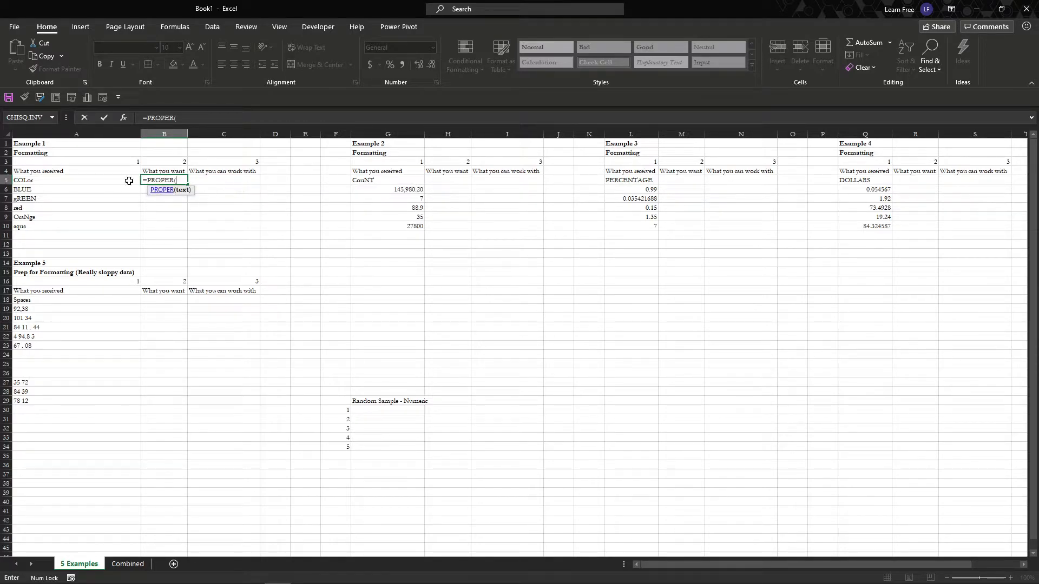
pyautogui.click(92, 180)
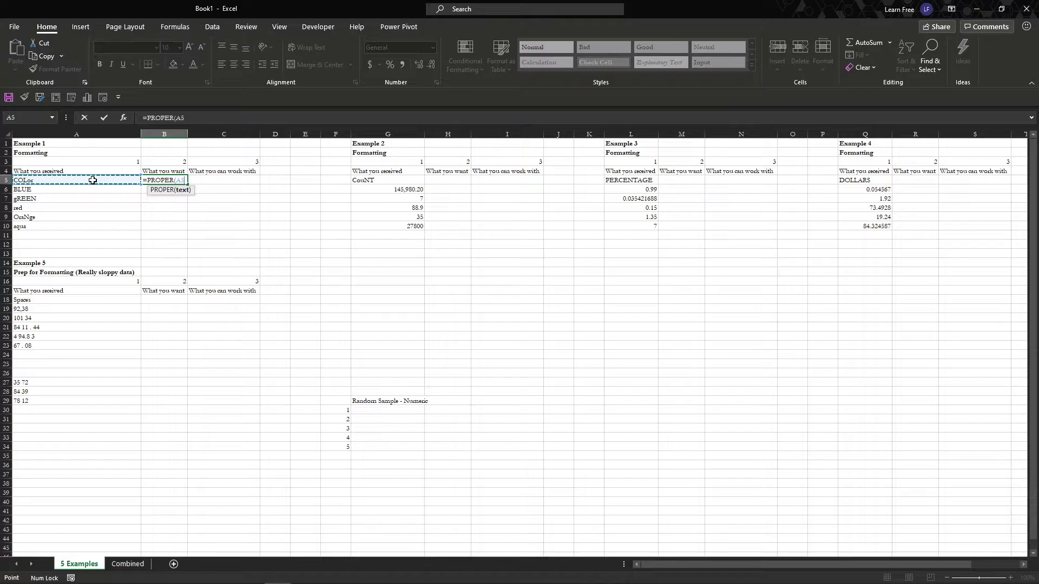
pyautogui.write(')')
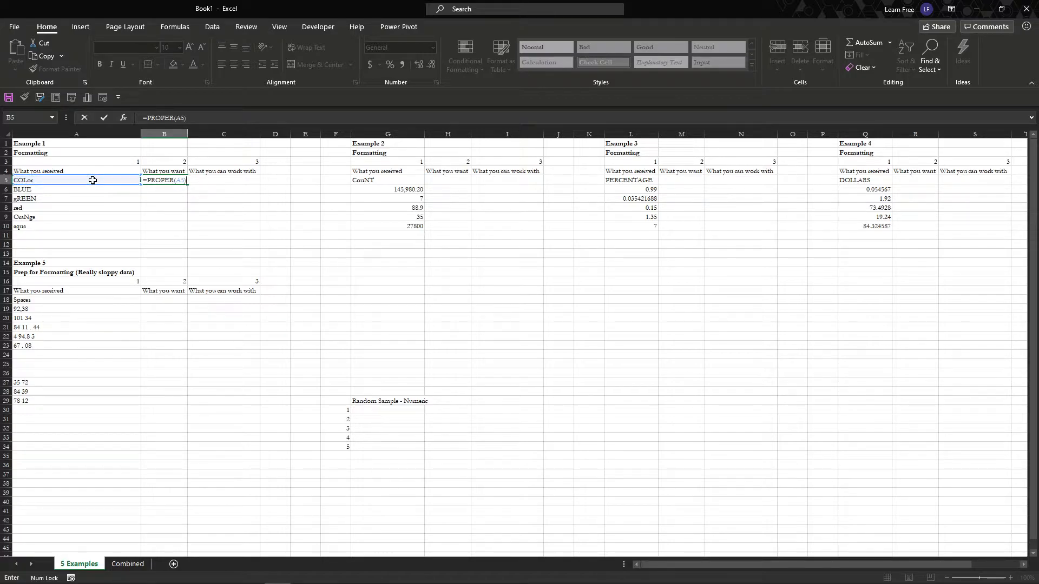
pyautogui.press('Return')
# Enter =PROPER(A6) in B6 to convert BLUE to proper case
pyautogui.write('=p')
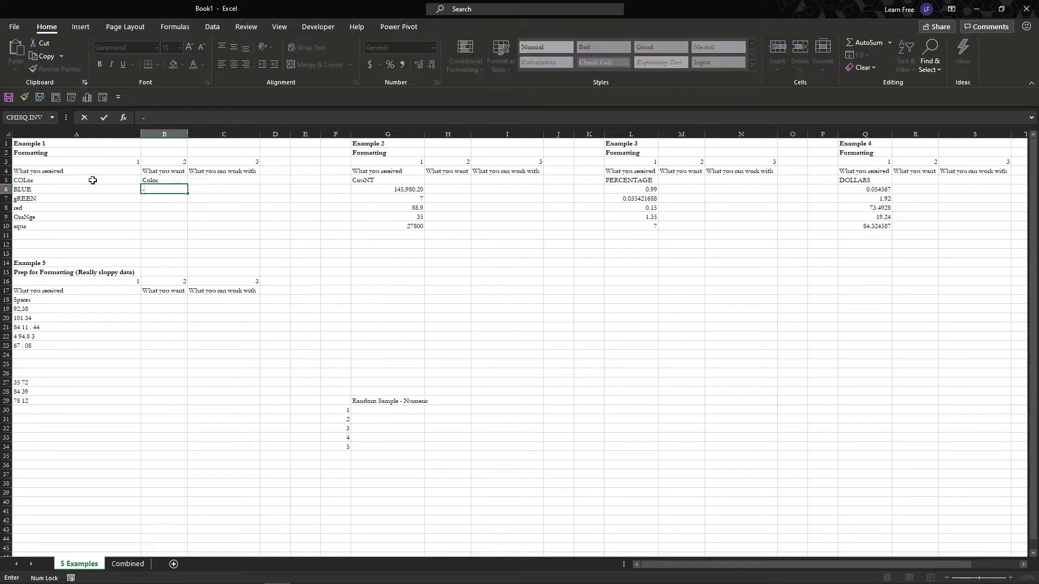
pyautogui.press('BackSpace')
pyautogui.press('BackSpace')
pyautogui.write('=proper')
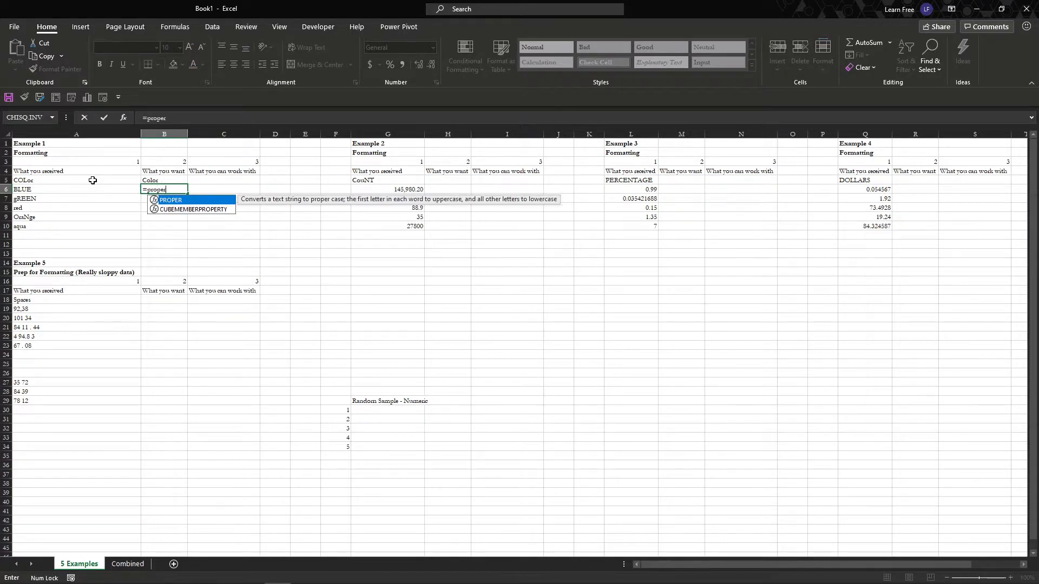
pyautogui.press('Tab')
pyautogui.press('Left')
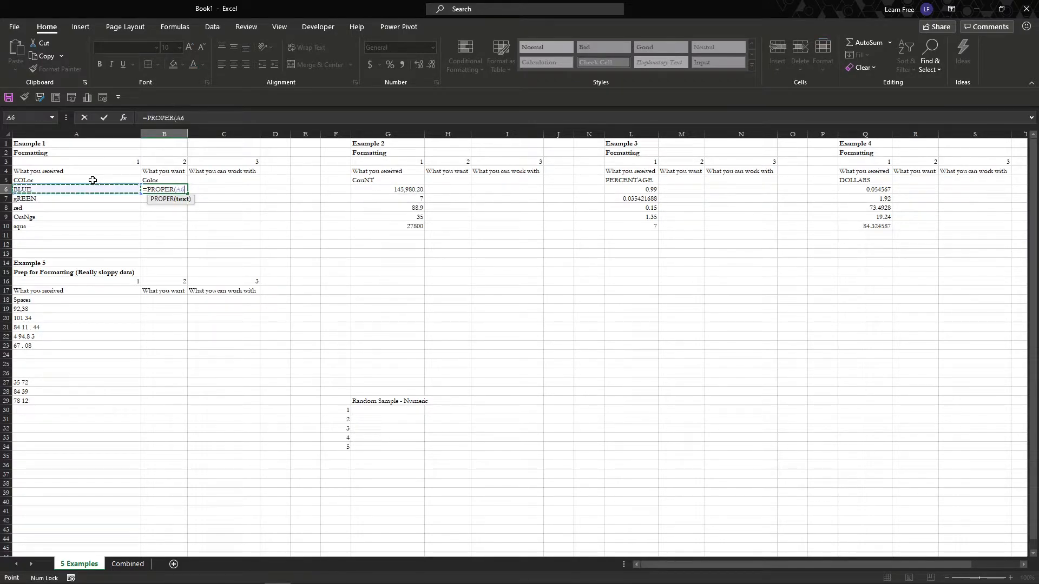
pyautogui.press('Return')
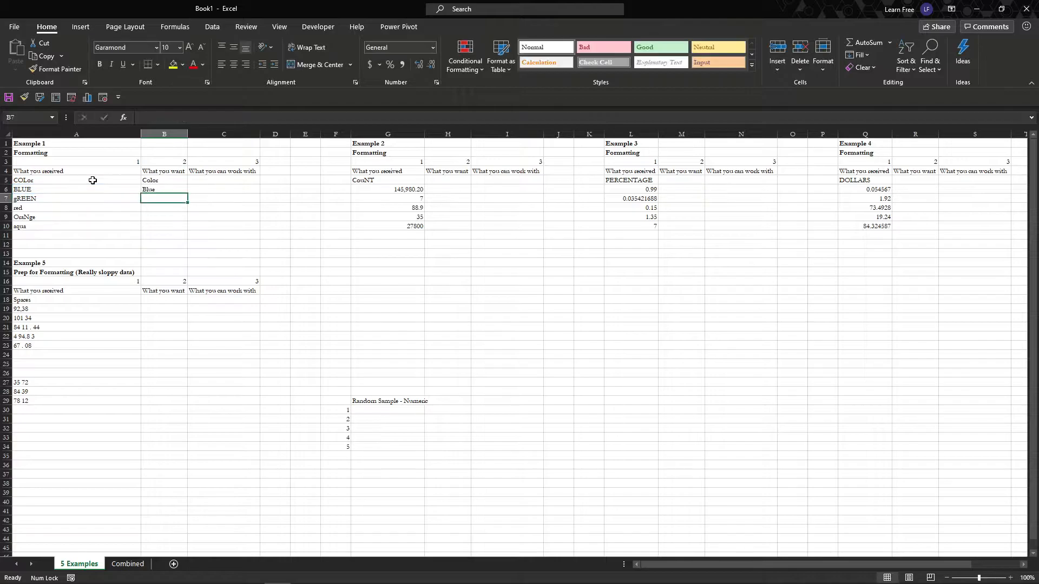
# Enter =PROPER(A7) in B7 to convert gREEN to proper case
pyautogui.write('=proper')
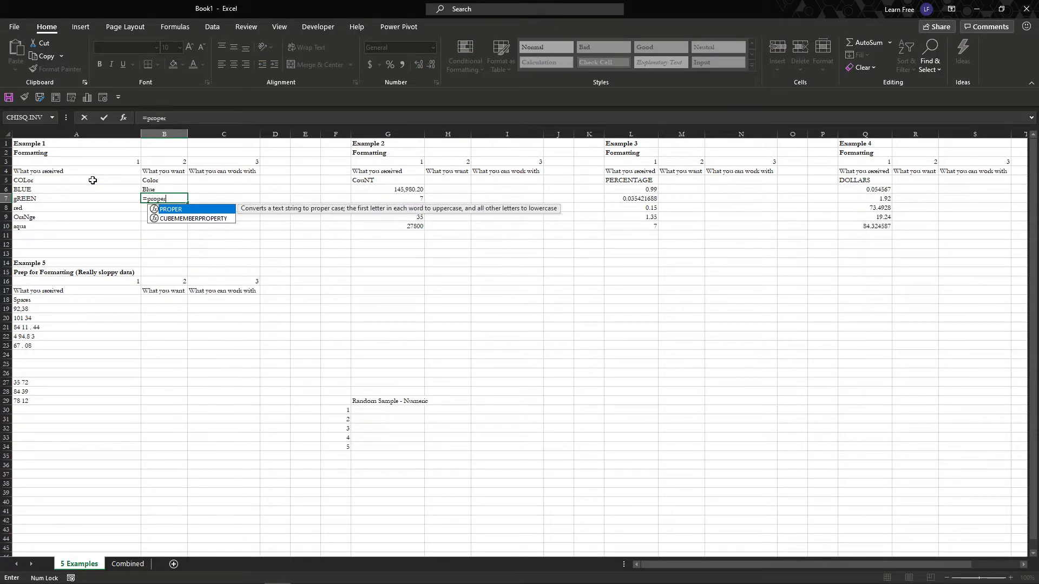
pyautogui.press('Tab')
pyautogui.press('Left')
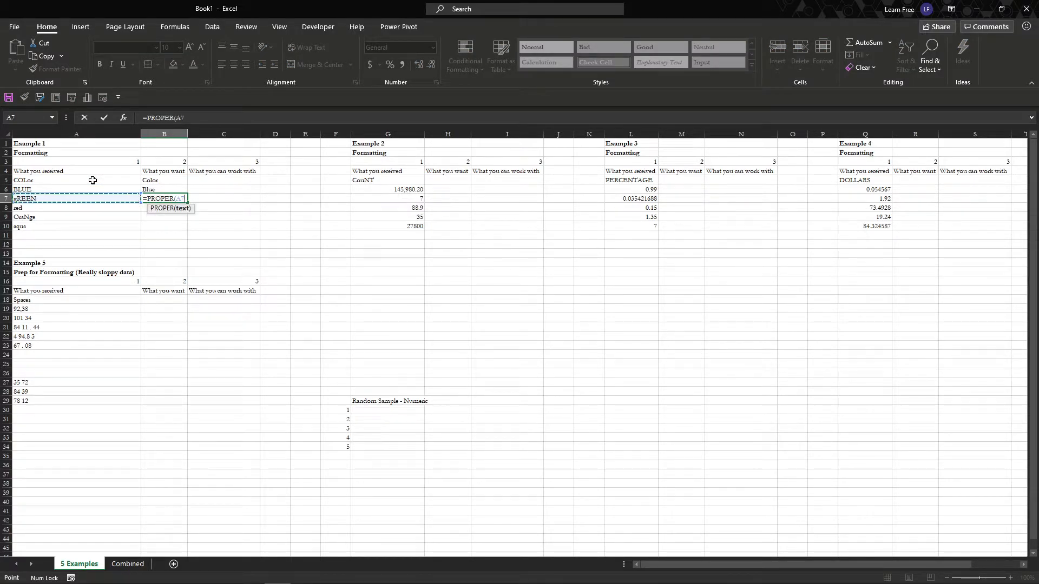
pyautogui.write(')')
pyautogui.press('Return')
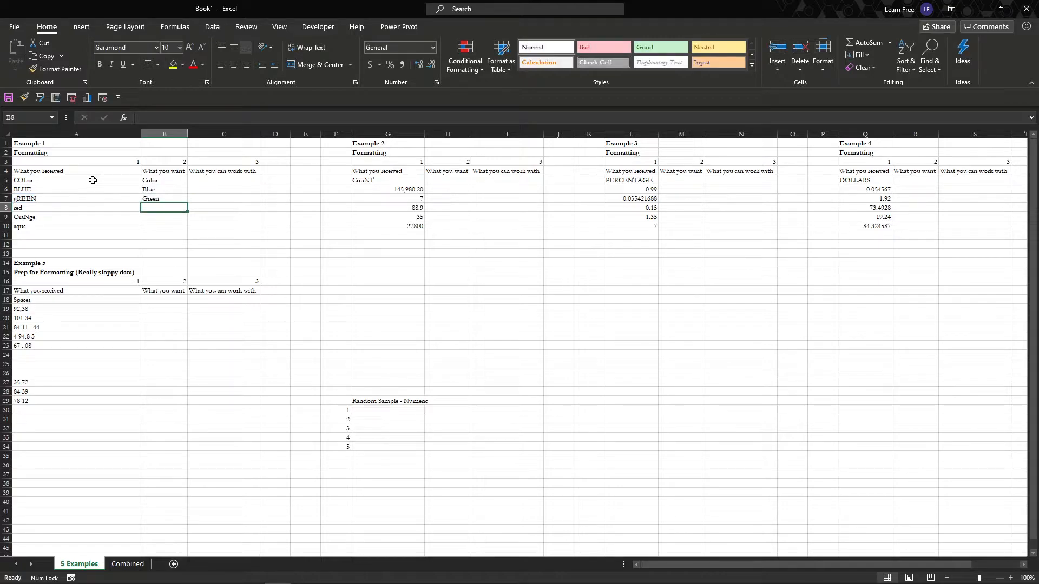
# Enter =PROPER(A8) in B8 to convert red to proper case
pyautogui.write('=proper')
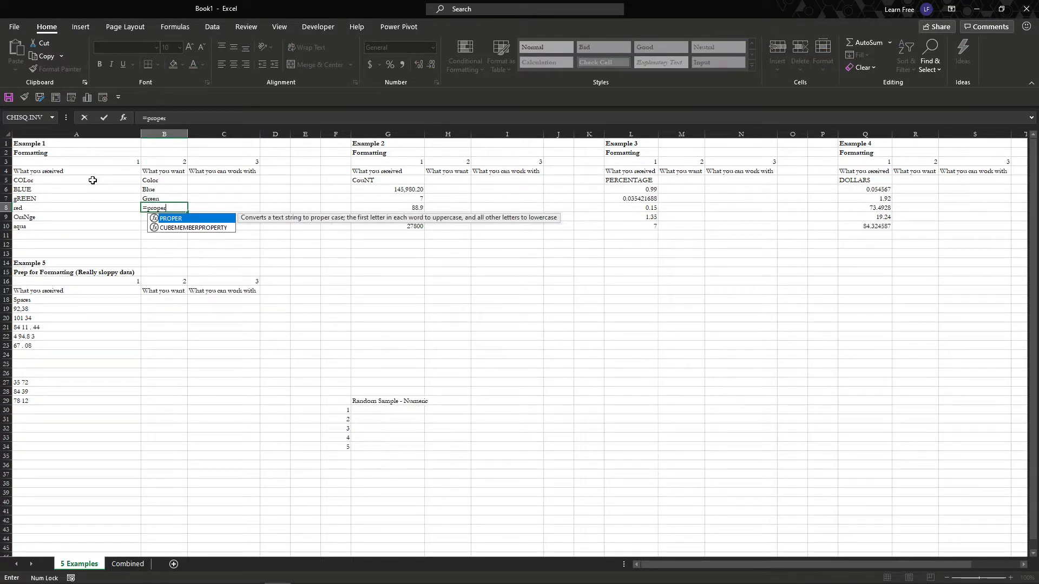
pyautogui.press('Tab')
pyautogui.press('Left')
pyautogui.write(')')
pyautogui.press('Return')
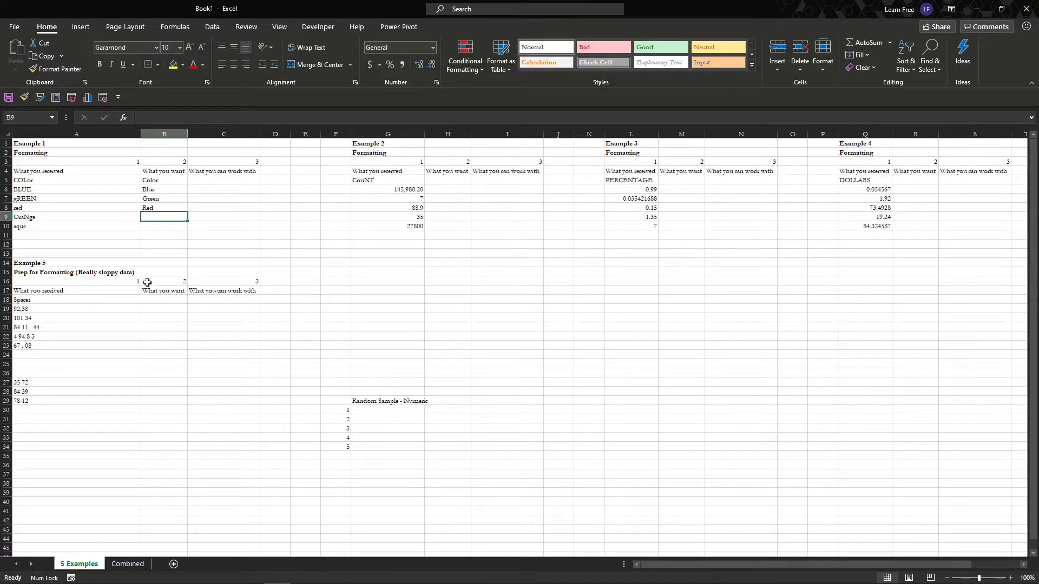
# Delete the individually entered PROPER formulas from B5:B8
pyautogui.moveTo(180, 191); pyautogui.dragTo(180, 209)
pyautogui.press('Delete')
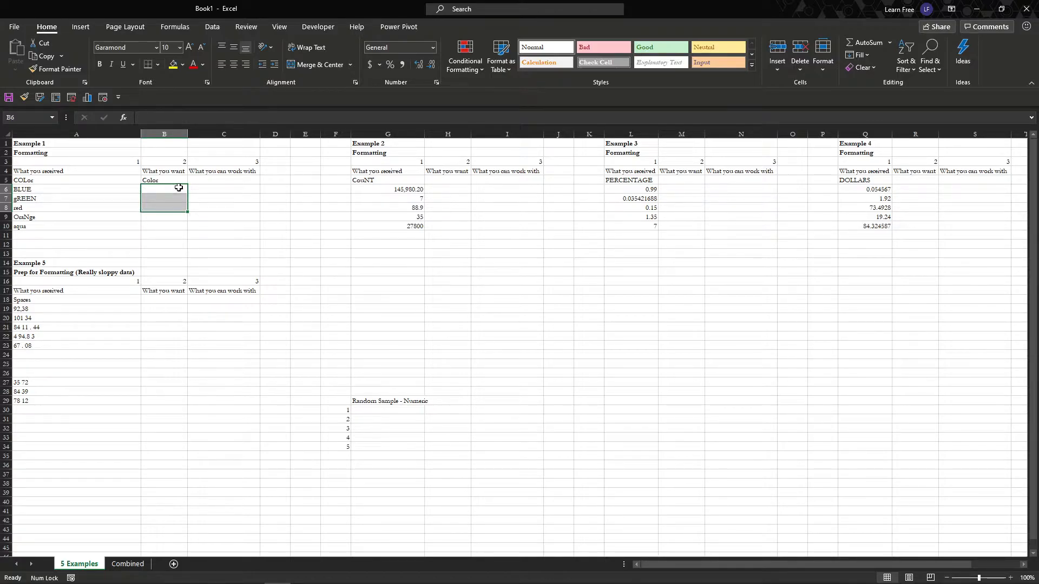
pyautogui.press('Up')
pyautogui.press('Delete')
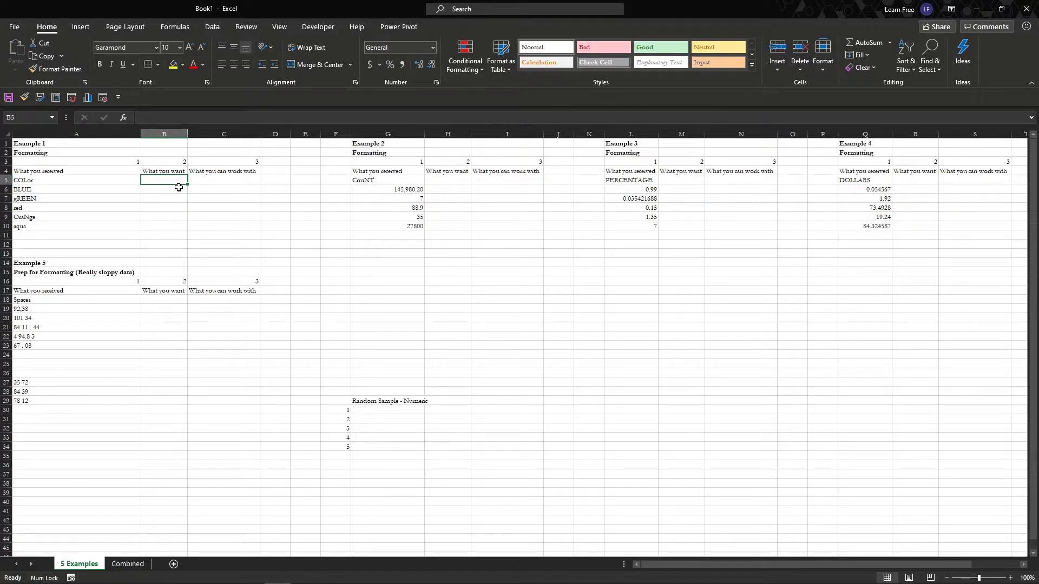
# Enter =PROPER(A5) in B5, the first cell under Example 1's "What you want" heading
pyautogui.moveTo(111, 178); pyautogui.dragTo(113, 224)
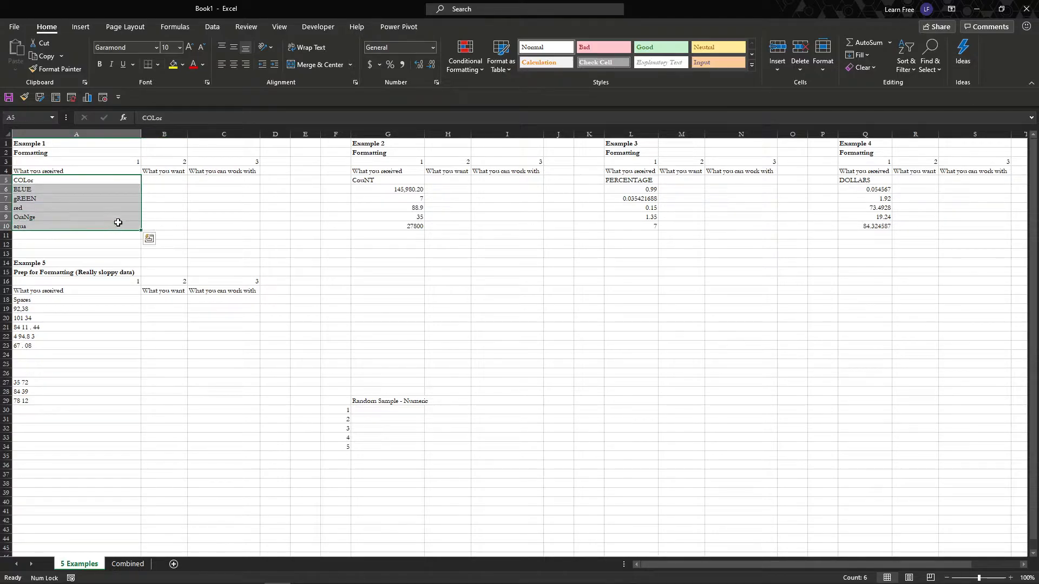
pyautogui.click(149, 184)
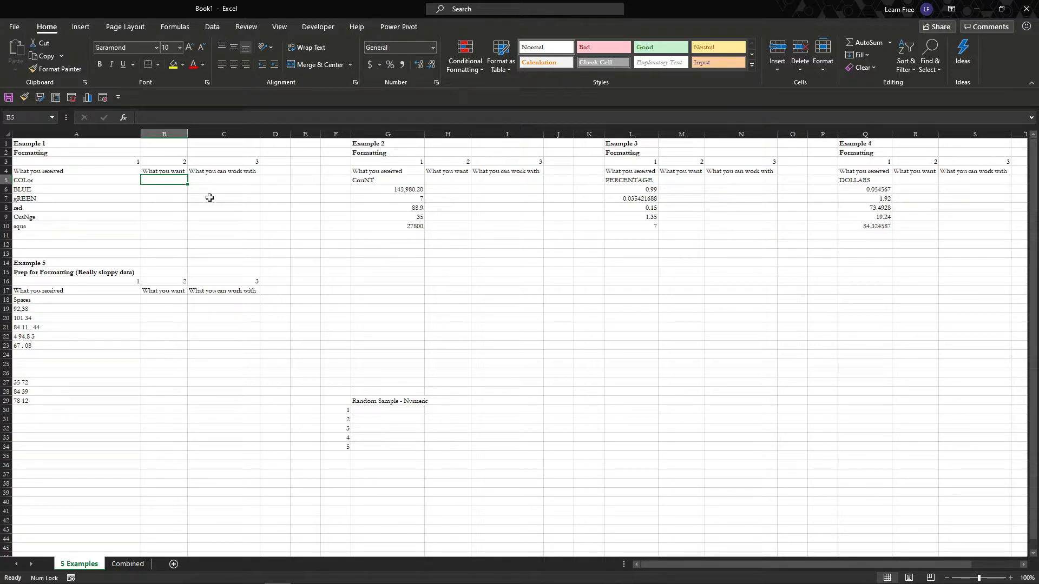
pyautogui.write('=')
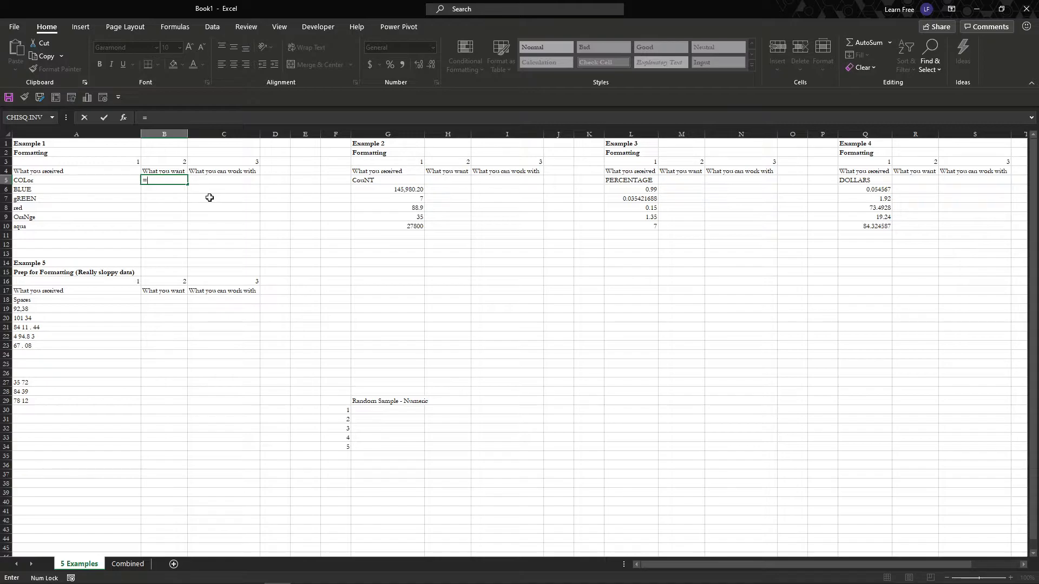
pyautogui.write('PROPER(')
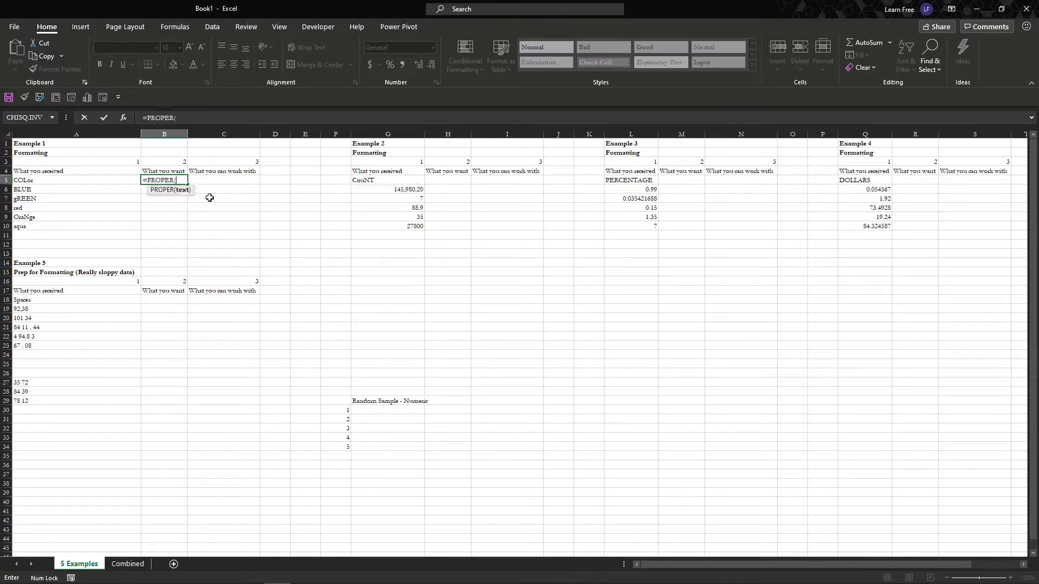
pyautogui.press('Left')
pyautogui.press('Return')
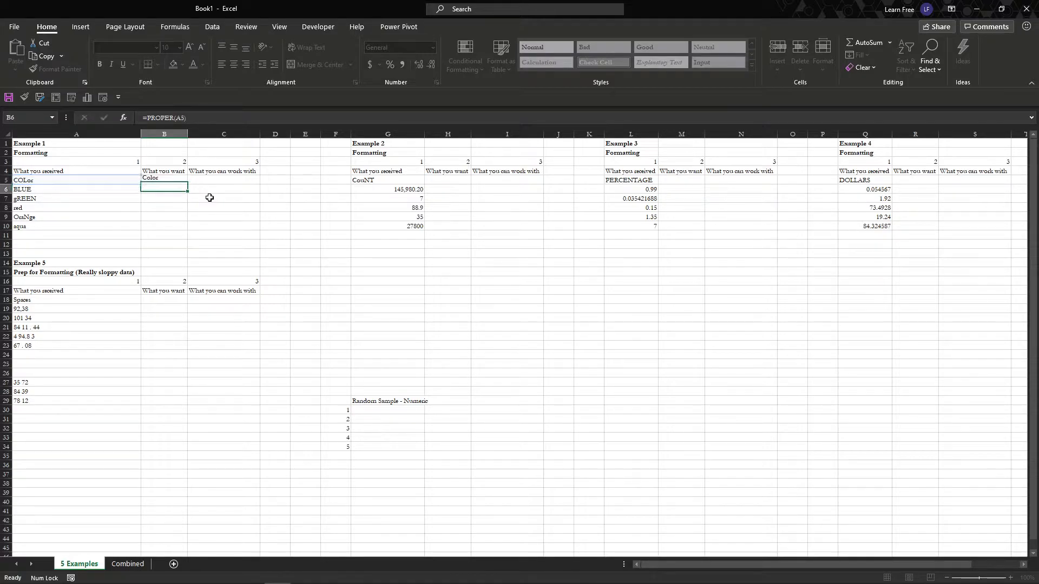
# Copy the PROPER formula from B5 into B6:B10, and clear the pasted cells again
pyautogui.click(184, 180)
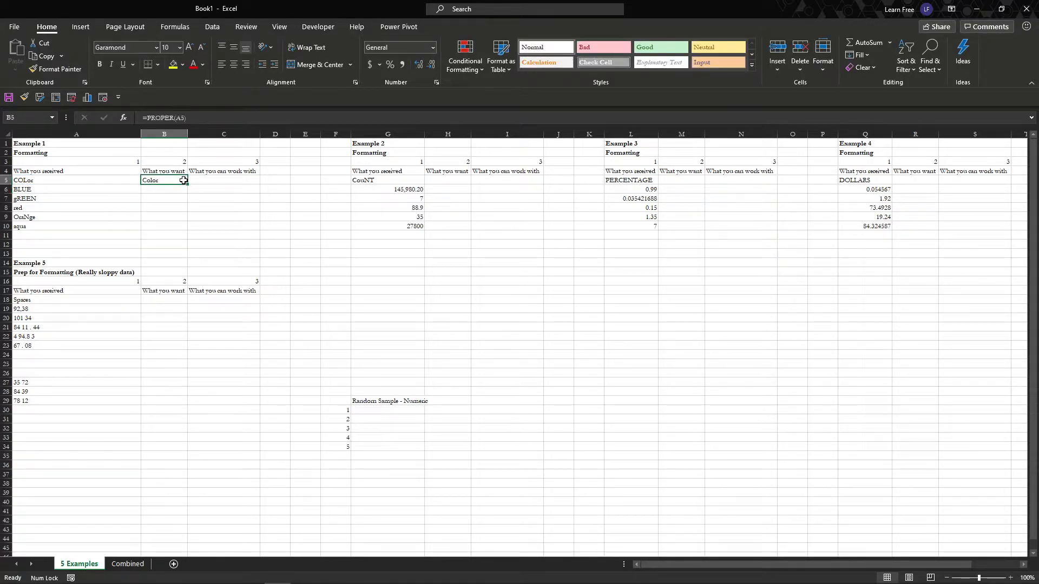
pyautogui.hotkey('ctrl', 'c')
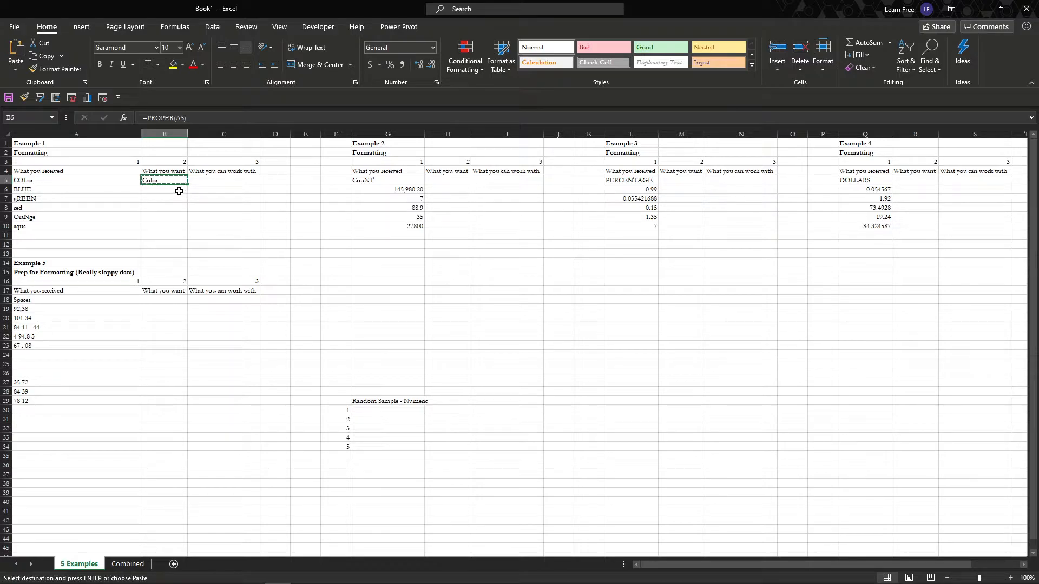
pyautogui.moveTo(179, 192); pyautogui.dragTo(179, 222)
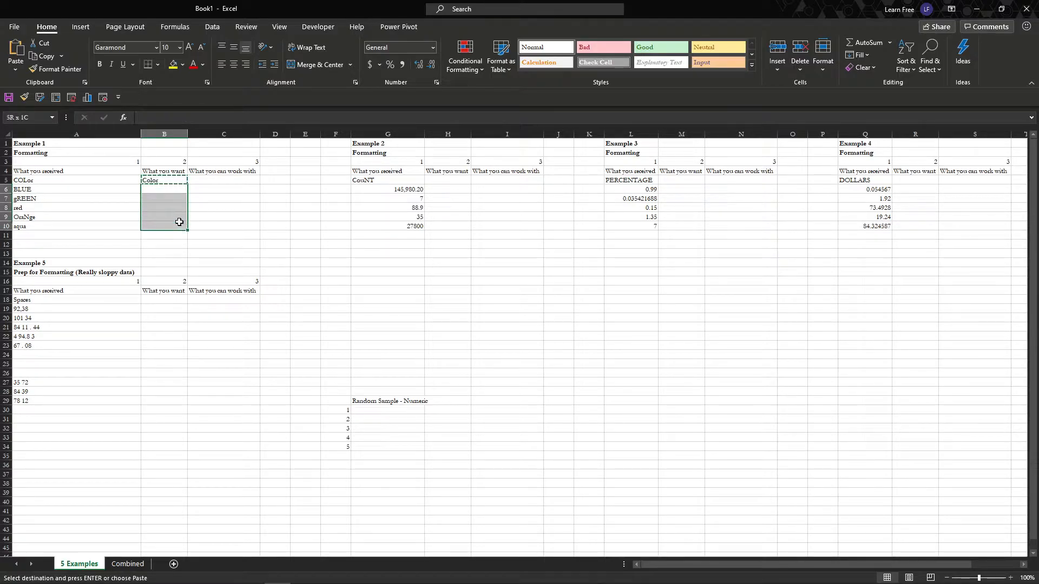
pyautogui.hotkey('ctrl', 'v')
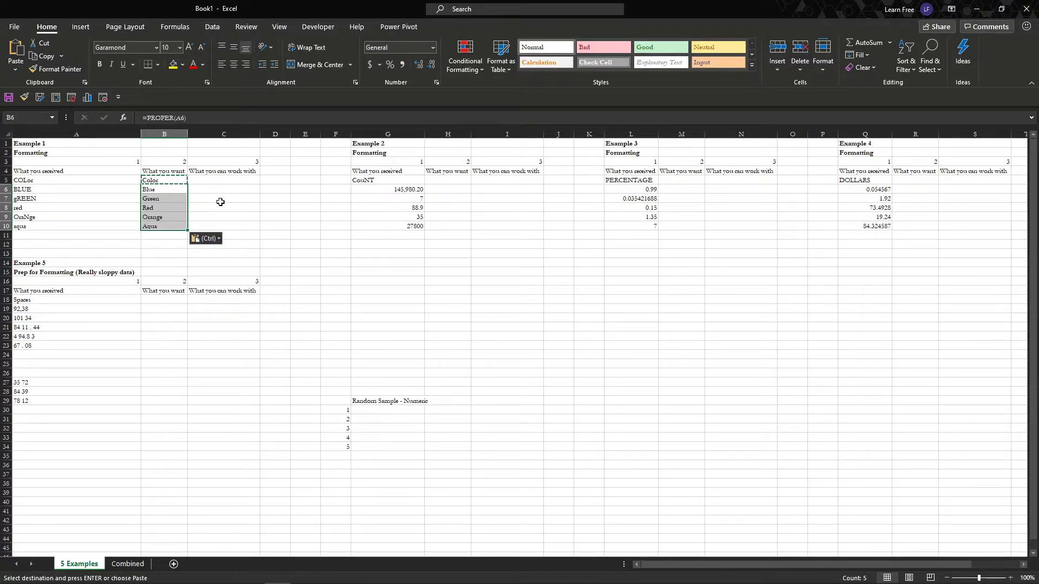
pyautogui.press('Delete')
pyautogui.press('Escape')
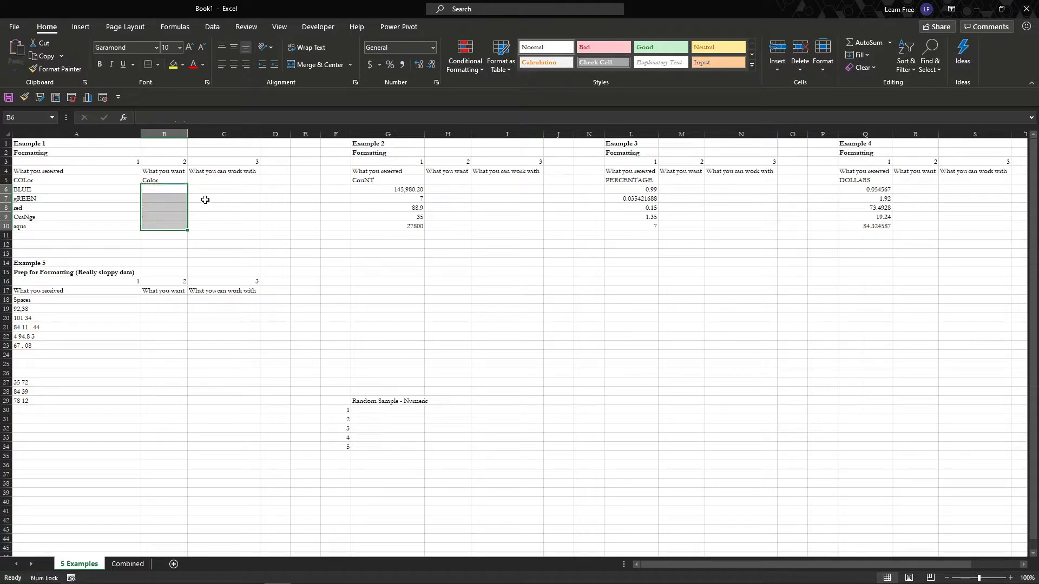
# Fill the PROPER formula in B5 down through B10 and check a filled cell
pyautogui.click(185, 180)
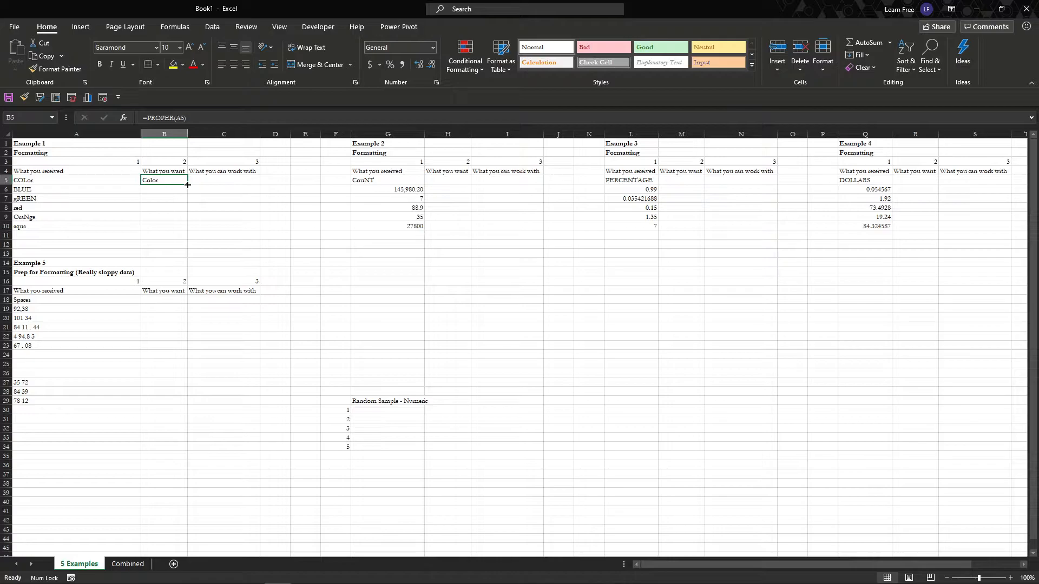
pyautogui.doubleClick(187, 185)
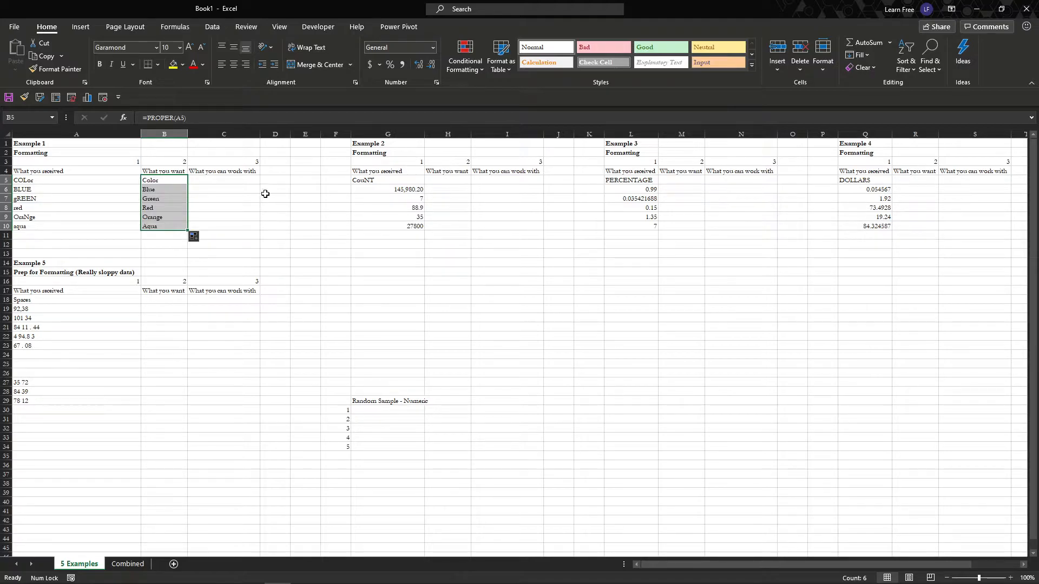
pyautogui.click(232, 186)
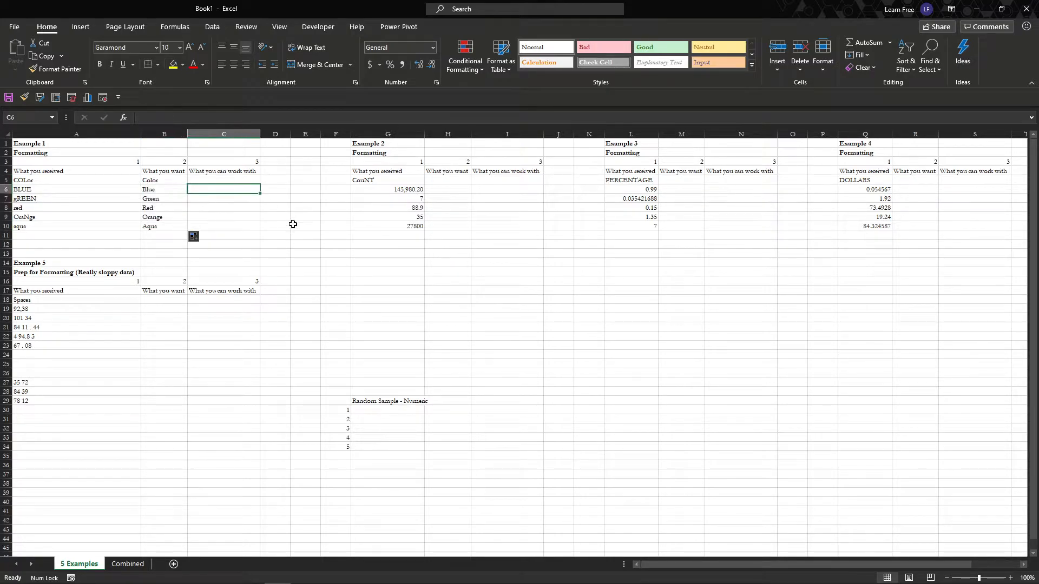
pyautogui.click(176, 192)
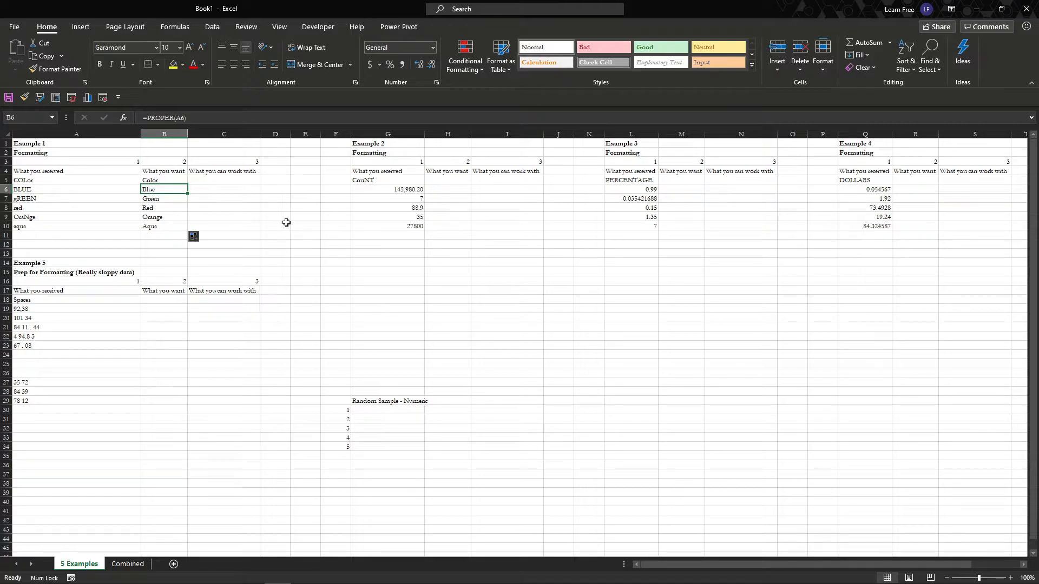
# Enter =B5 in C5 under "What you can work with" and fill it down through C10
pyautogui.click(250, 180)
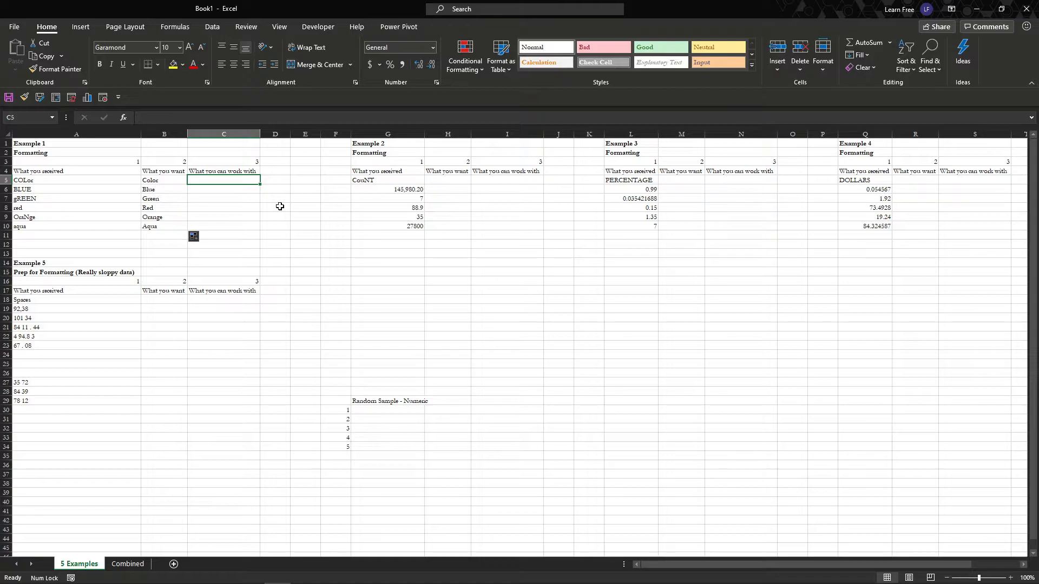
pyautogui.press('Left')
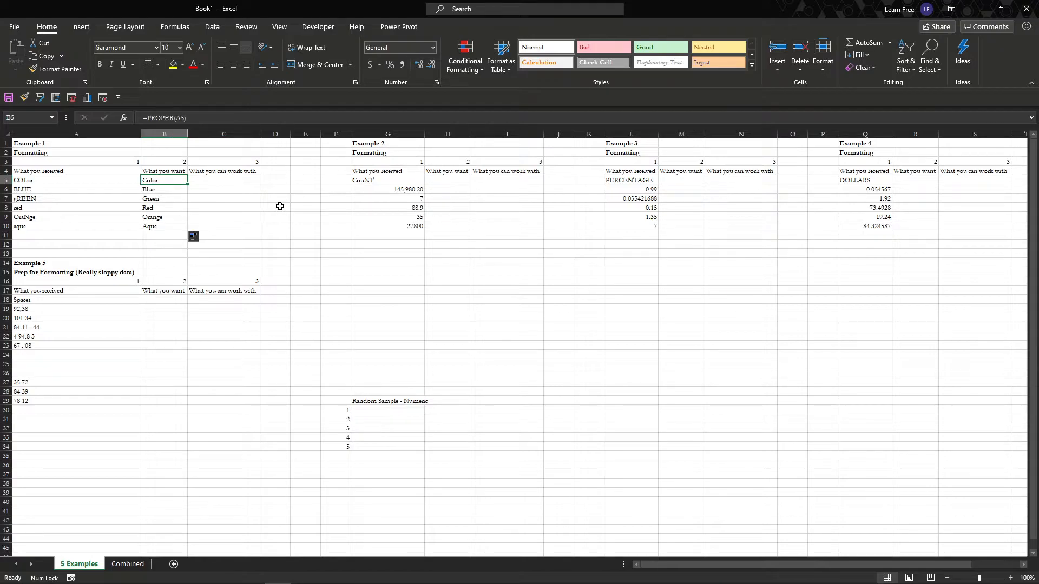
pyautogui.press('Right')
pyautogui.write('=')
pyautogui.press('Left')
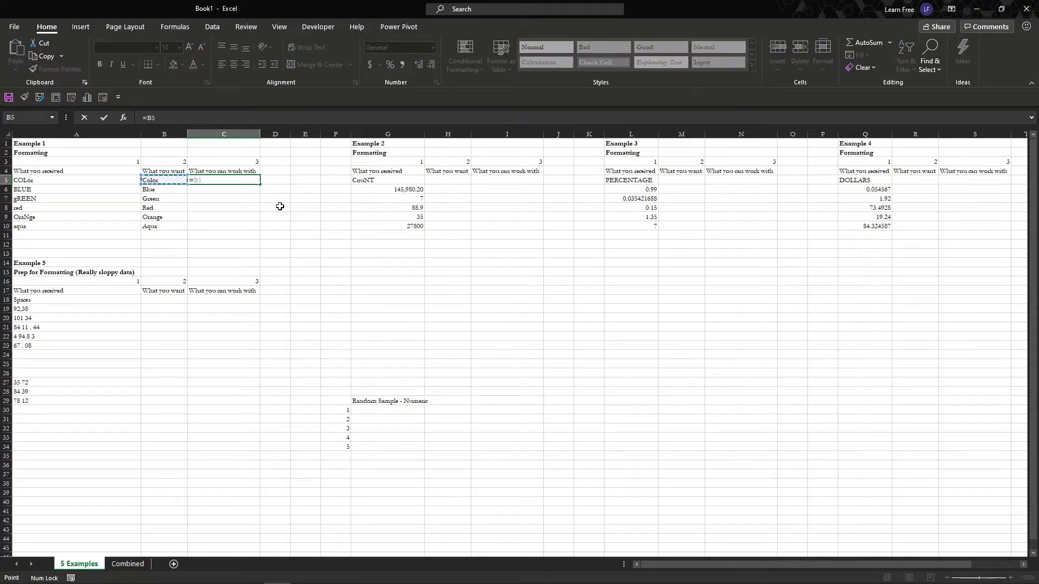
pyautogui.press('Return')
pyautogui.click(254, 182)
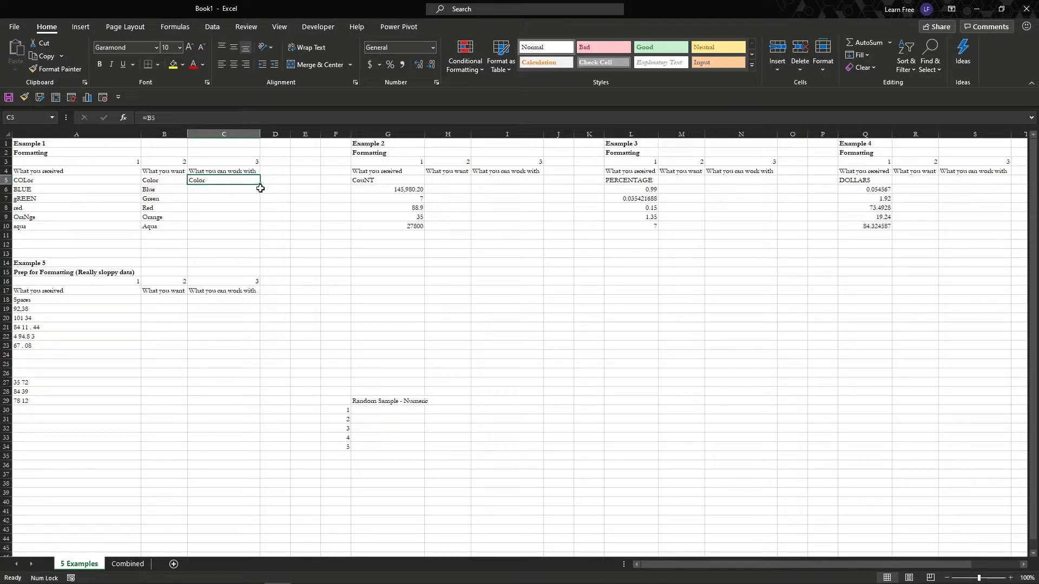
pyautogui.doubleClick(260, 185)
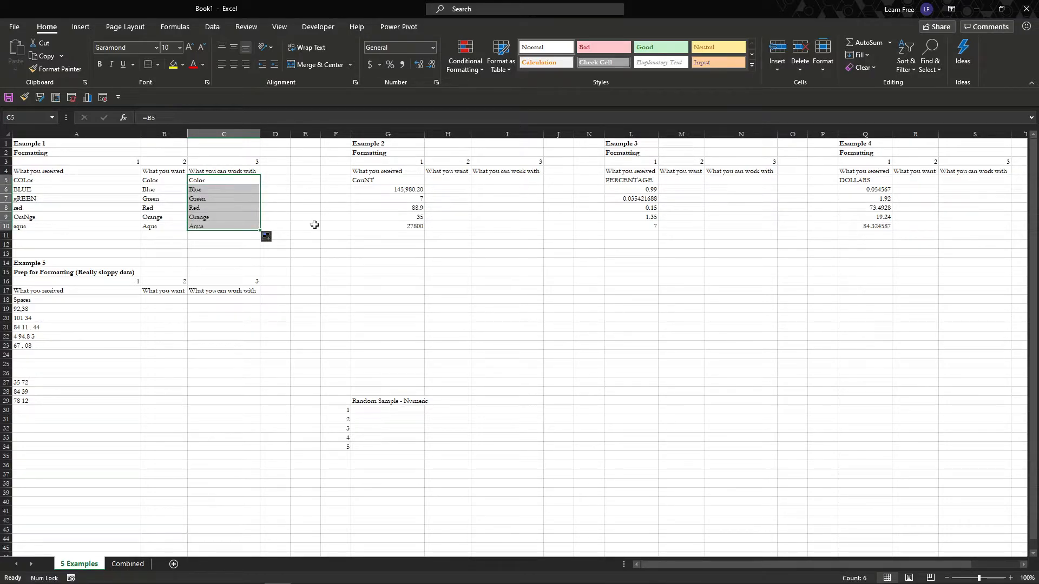
# Try copying the formula cell C7 to the empty cell I16, and delete the pasted result
pyautogui.click(414, 291)
pyautogui.click(238, 197)
pyautogui.hotkey('ctrl', 'c')
pyautogui.click(503, 282)
pyautogui.hotkey('ctrl', 'v')
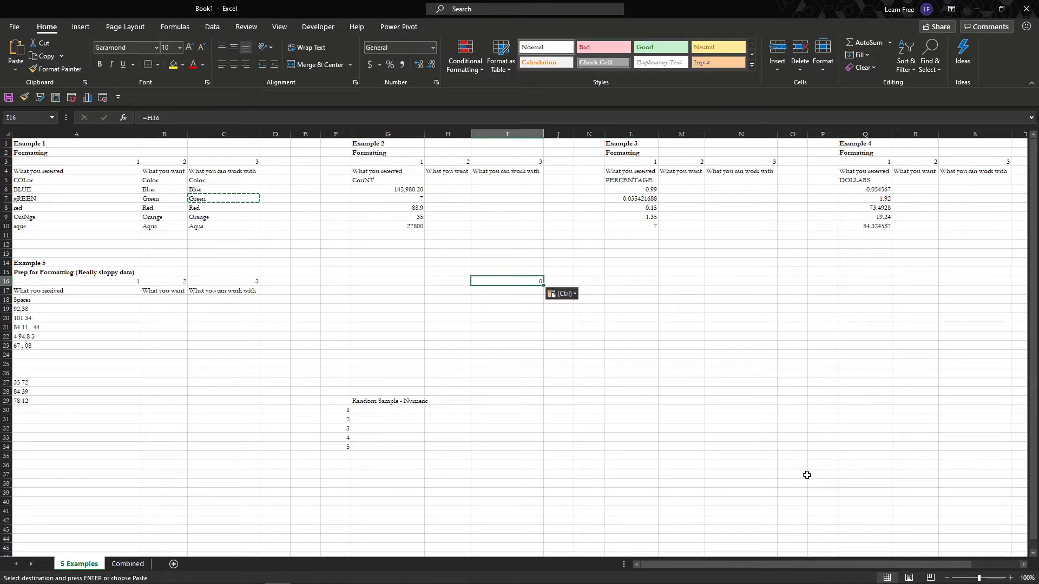
pyautogui.press('Delete')
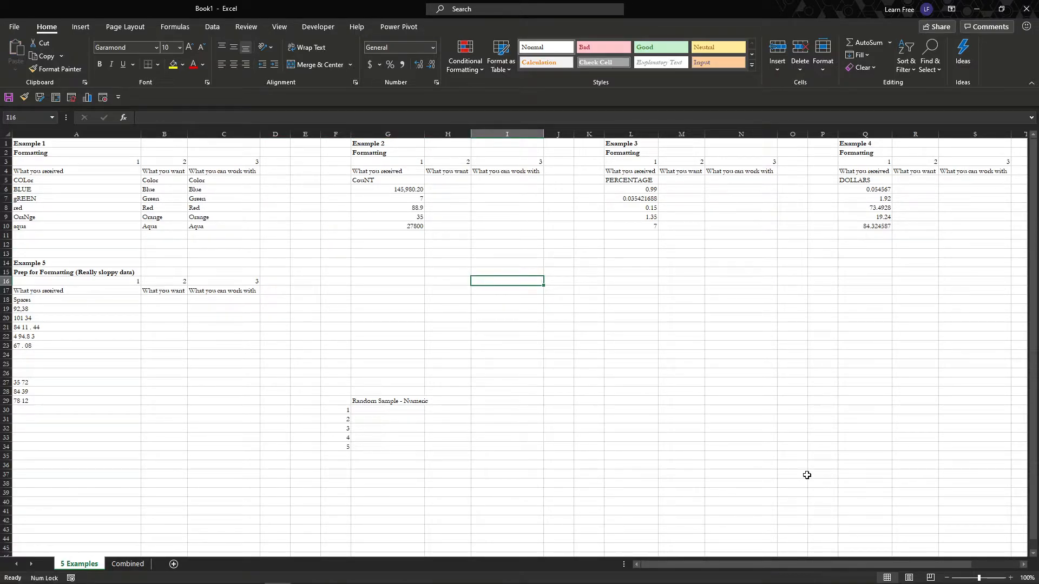
# Replace the formulas in C5:C10 with their static values by copying and pasting Values in place
pyautogui.click(236, 169)
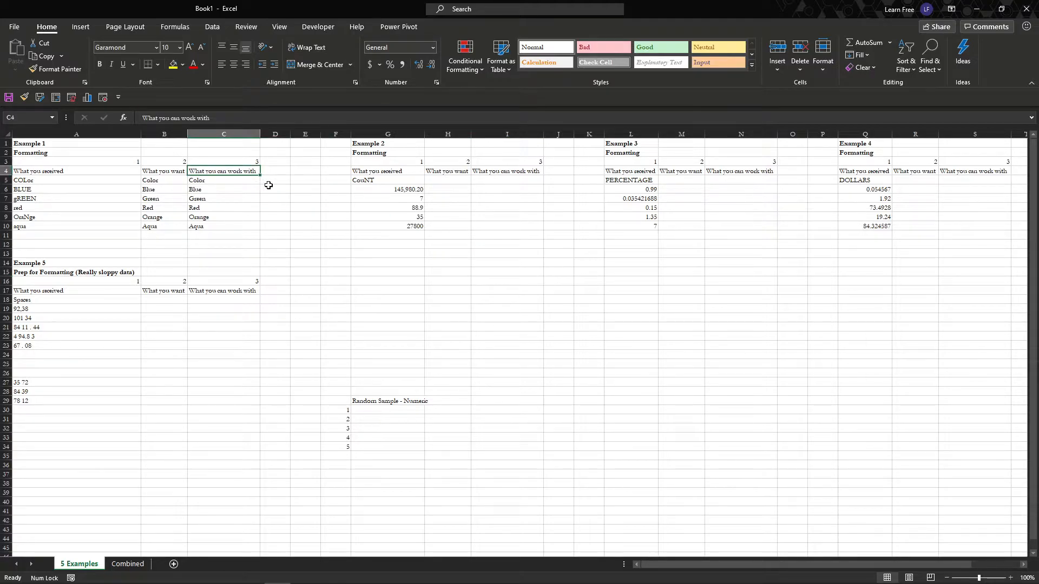
pyautogui.moveTo(241, 181); pyautogui.dragTo(245, 229)
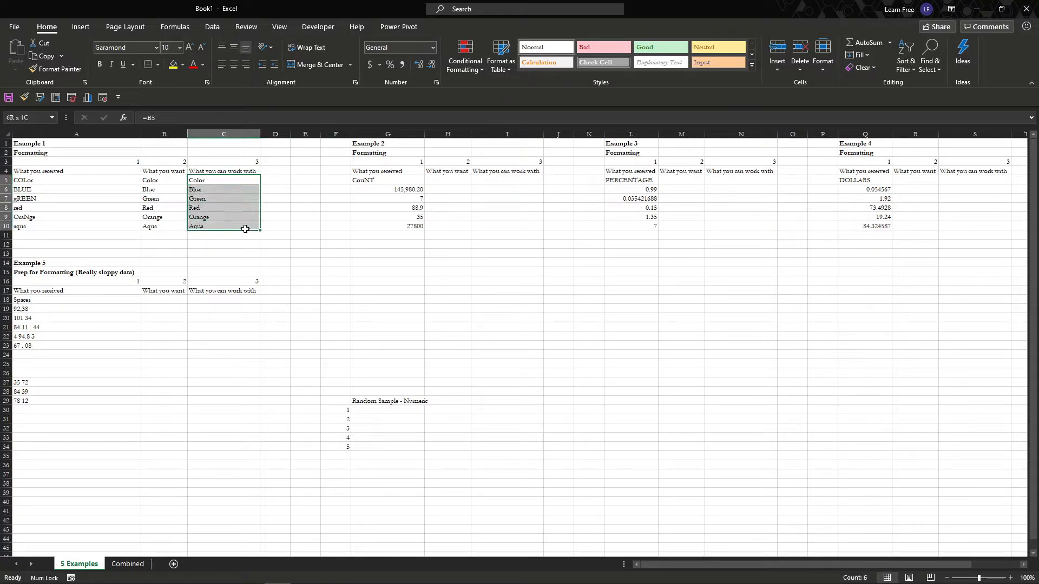
pyautogui.click(248, 180)
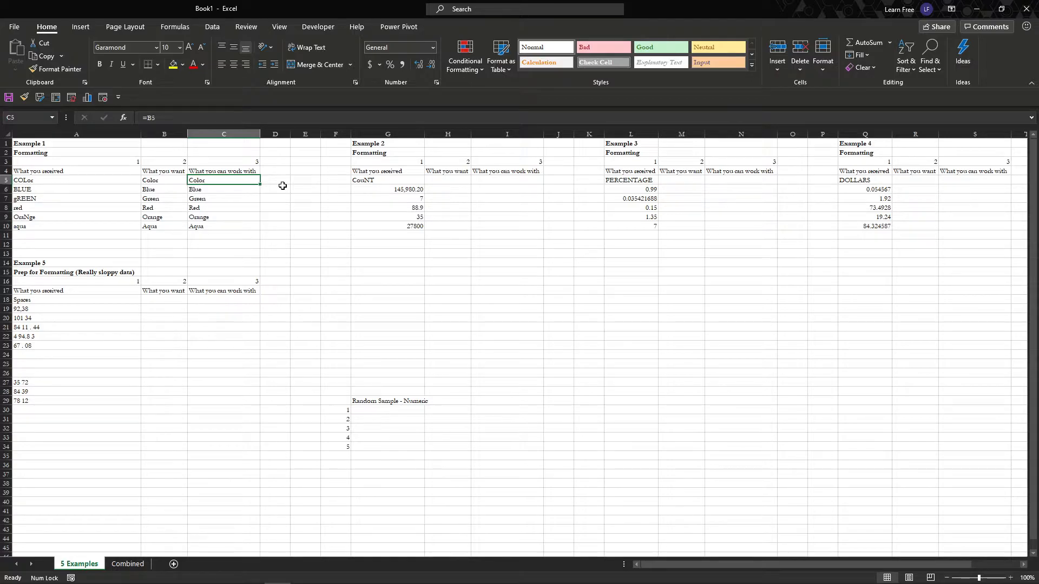
pyautogui.hotkey('ctrl', 'shift', 'Down')
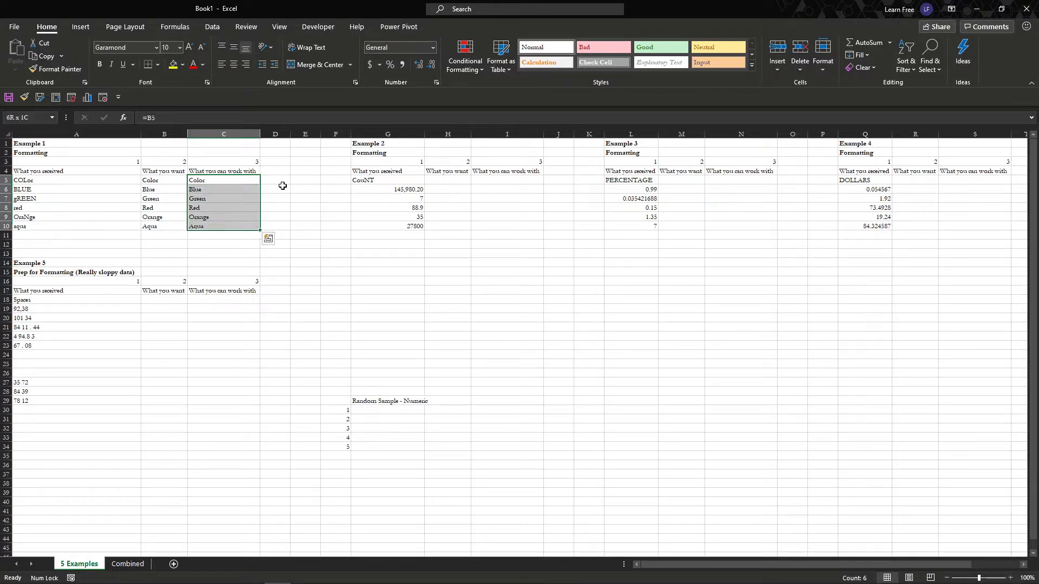
pyautogui.hotkey('ctrl', 'c')
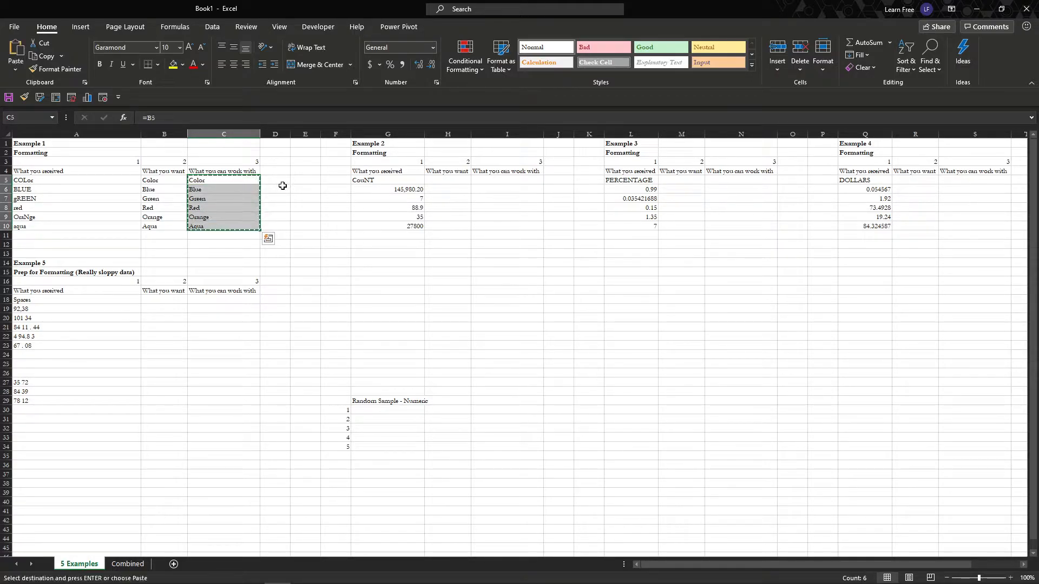
pyautogui.rightClick(218, 186)
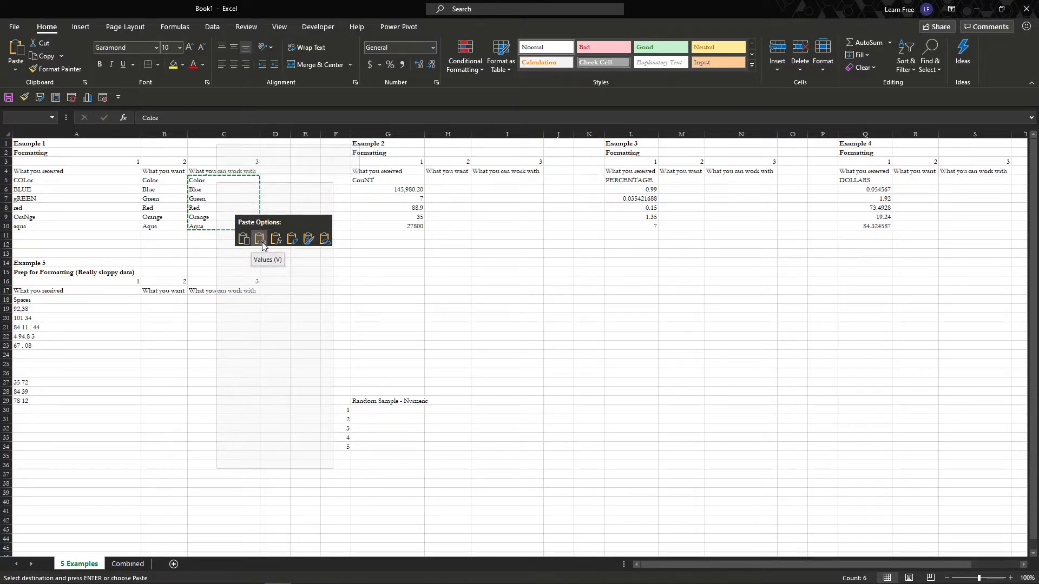
pyautogui.click(262, 243)
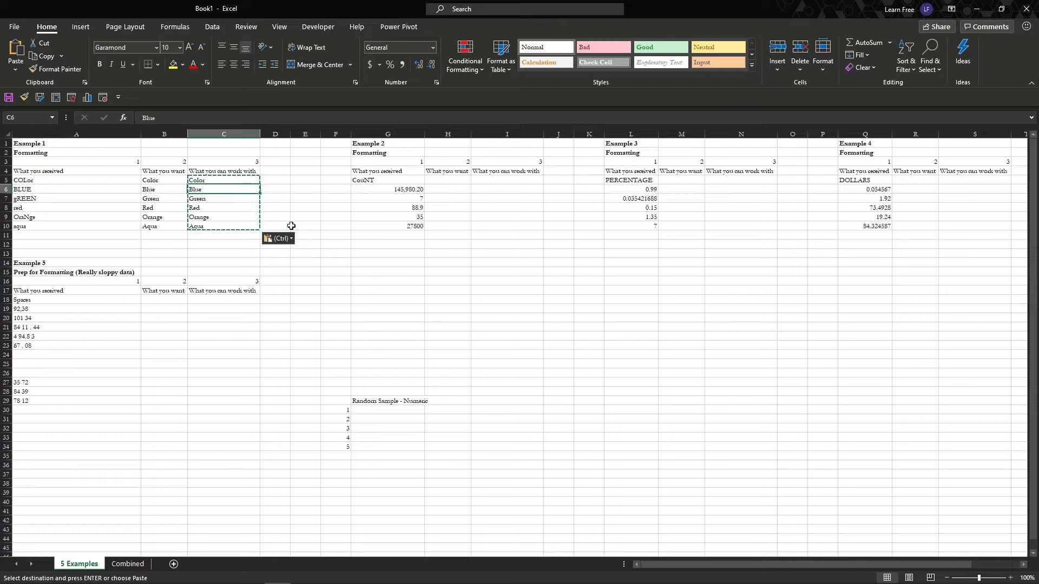
# Compare the cell contents of Example 1's received, wanted and workable color columns
pyautogui.click(236, 208)
pyautogui.click(165, 199)
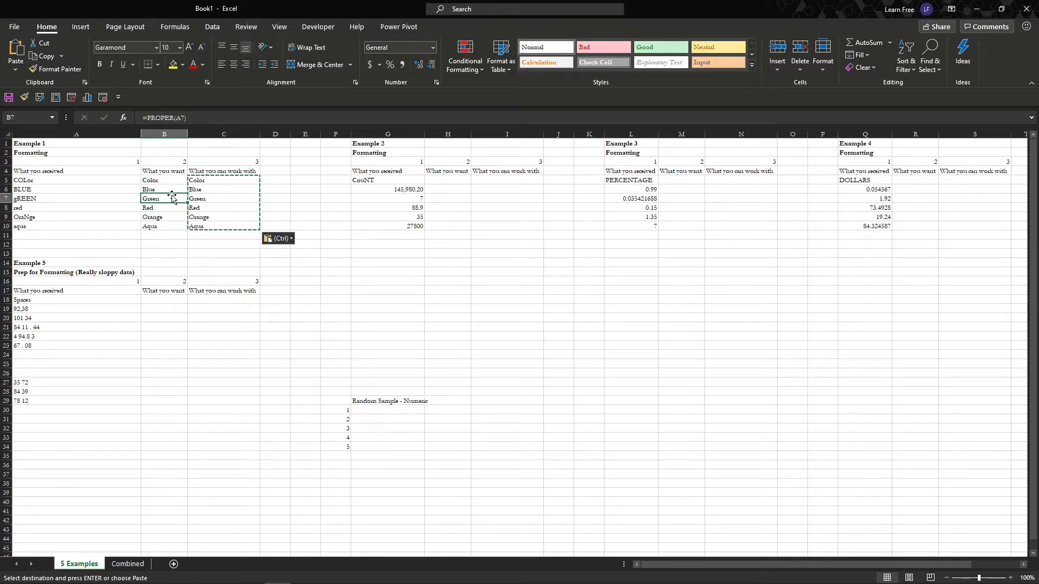
pyautogui.click(99, 180)
pyautogui.click(99, 190)
pyautogui.click(102, 199)
pyautogui.click(102, 189)
pyautogui.click(211, 181)
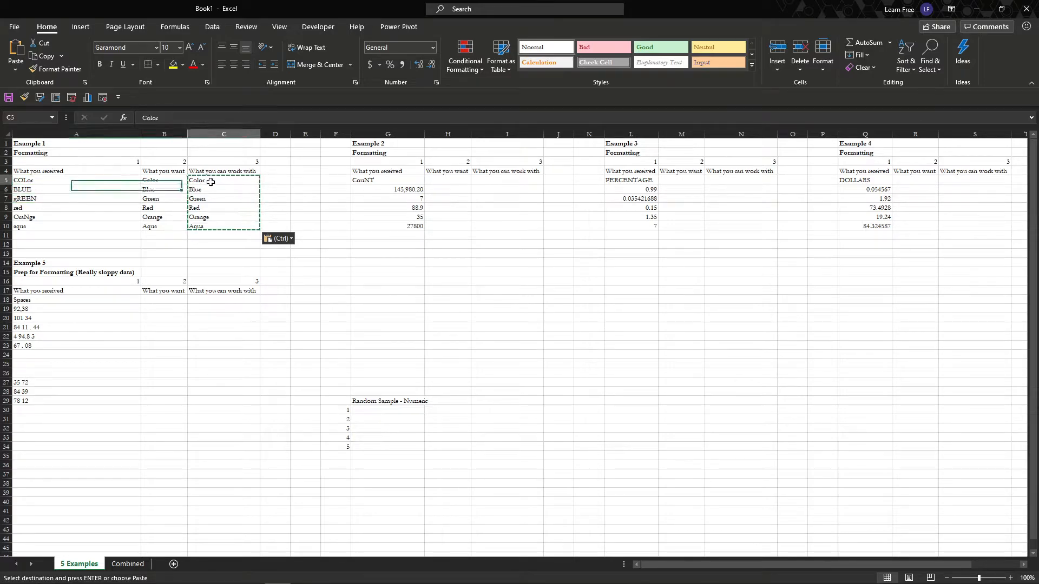
pyautogui.click(166, 183)
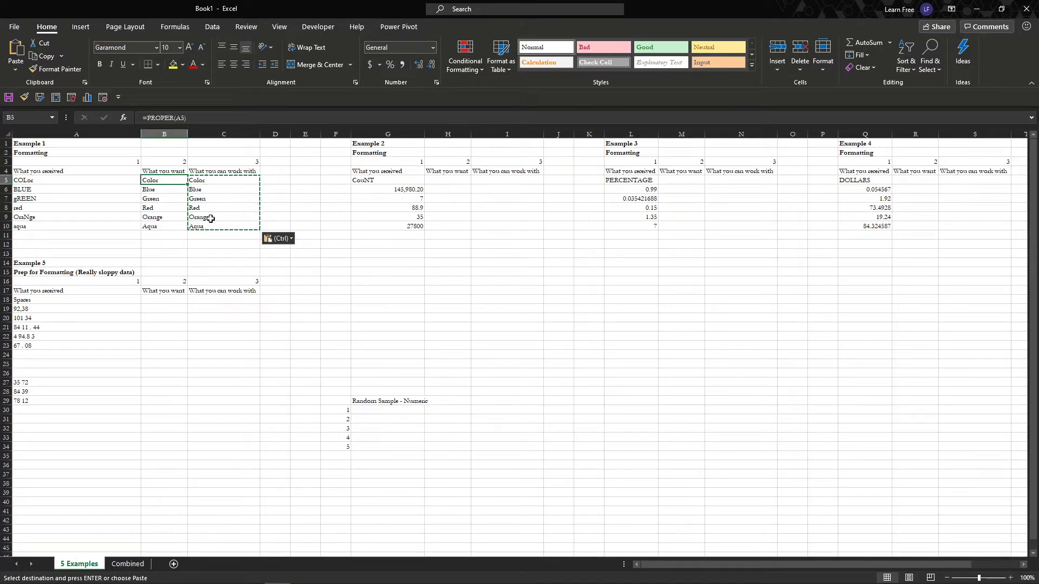
# Delete the contents of B5:C10 in Example 1
pyautogui.hotkey('ctrl', 'shift', 'Right')
pyautogui.hotkey('ctrl', 'shift', 'Down')
pyautogui.press('Delete')
# Enter =PROPER(A5) in B5 under Example 1's "What you want" heading
pyautogui.press('Left')
pyautogui.press('Right')
pyautogui.write('=prop')
pyautogui.press('Tab')
pyautogui.press('Left')
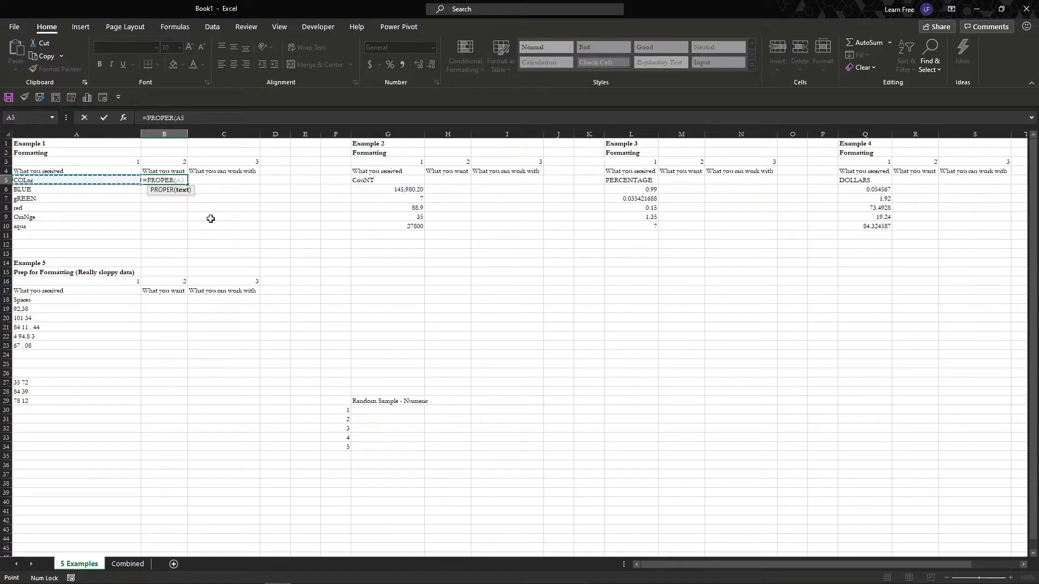
pyautogui.press('Return')
# Copy the PROPER formula from B5 into B6:B10
pyautogui.press('Up')
pyautogui.hotkey('ctrl', 'c')
pyautogui.press('Down')
pyautogui.hotkey('shift', 'Down')
pyautogui.hotkey('shift', 'Down')
pyautogui.hotkey('shift', 'Down')
pyautogui.hotkey('shift', 'Down')
pyautogui.hotkey('ctrl', 'v')
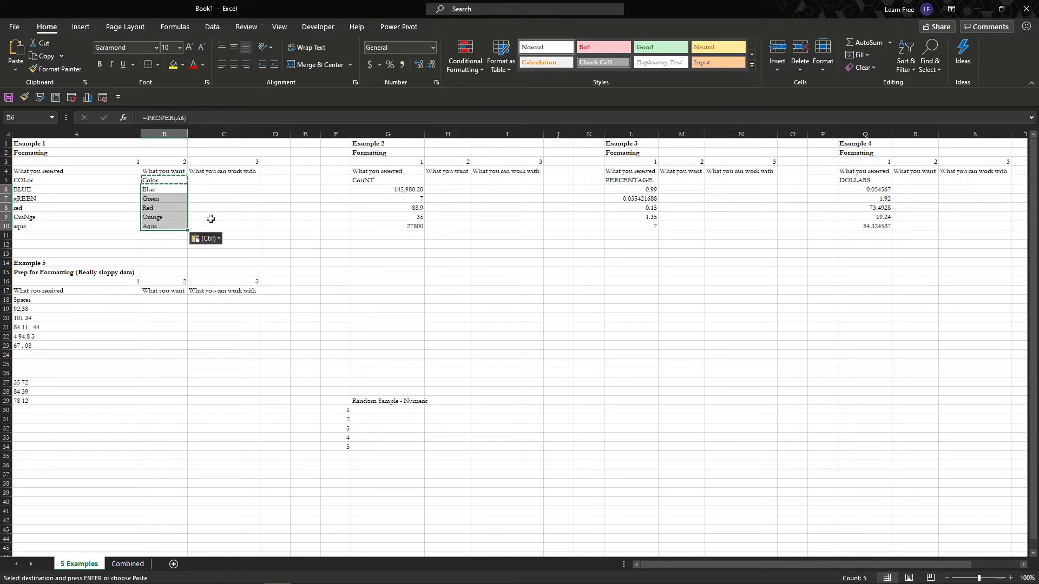
pyautogui.press('Escape')
# Copy B5:B10 and paste only the values into C5:C10 under "What you can work with"
pyautogui.press('Right')
pyautogui.press('Up')
pyautogui.press('Left')
pyautogui.hotkey('shift', 'Down')
pyautogui.hotkey('shift', 'Down')
pyautogui.hotkey('shift', 'Down')
pyautogui.hotkey('shift', 'Down')
pyautogui.hotkey('shift', 'Down')
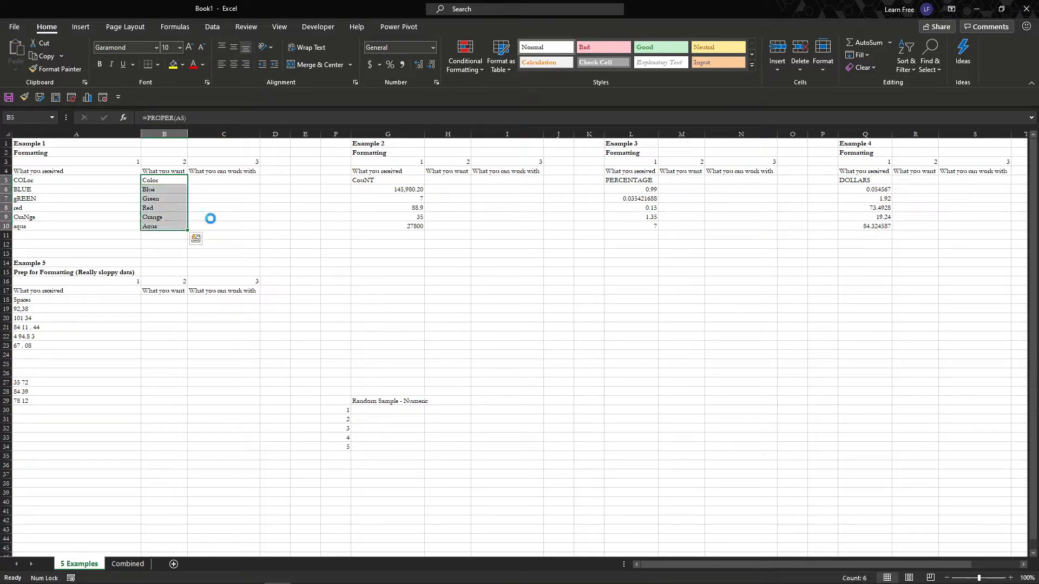
pyautogui.hotkey('ctrl', 'c')
pyautogui.press('Right')
pyautogui.hotkey('shift', 'F10')
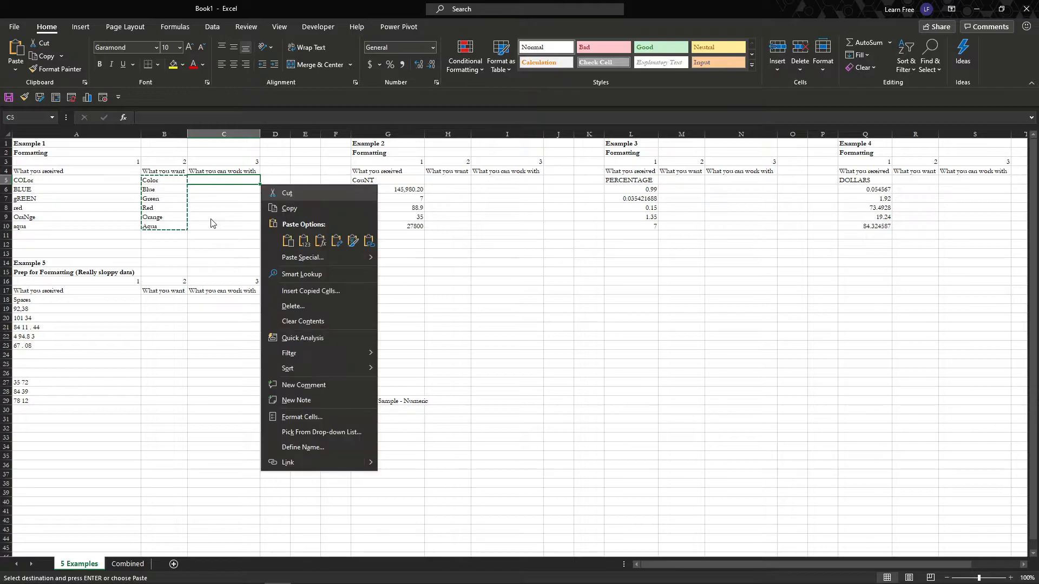
pyautogui.press('v')
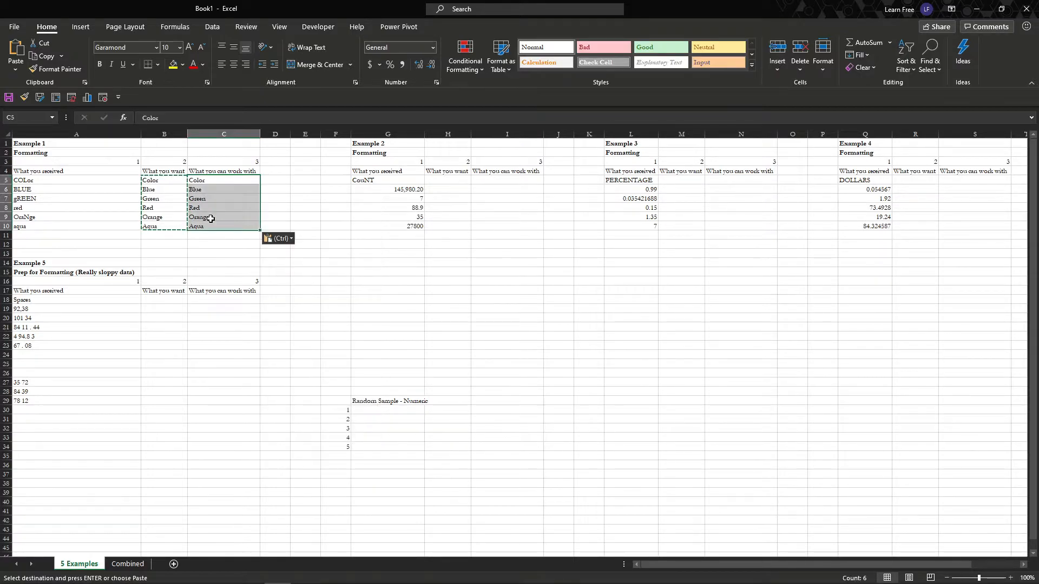
# Copy the static color values in C5:C10 to the empty area starting at G14
pyautogui.hotkey('ctrl', 'c')
pyautogui.click(359, 263)
pyautogui.hotkey('ctrl', 'v')
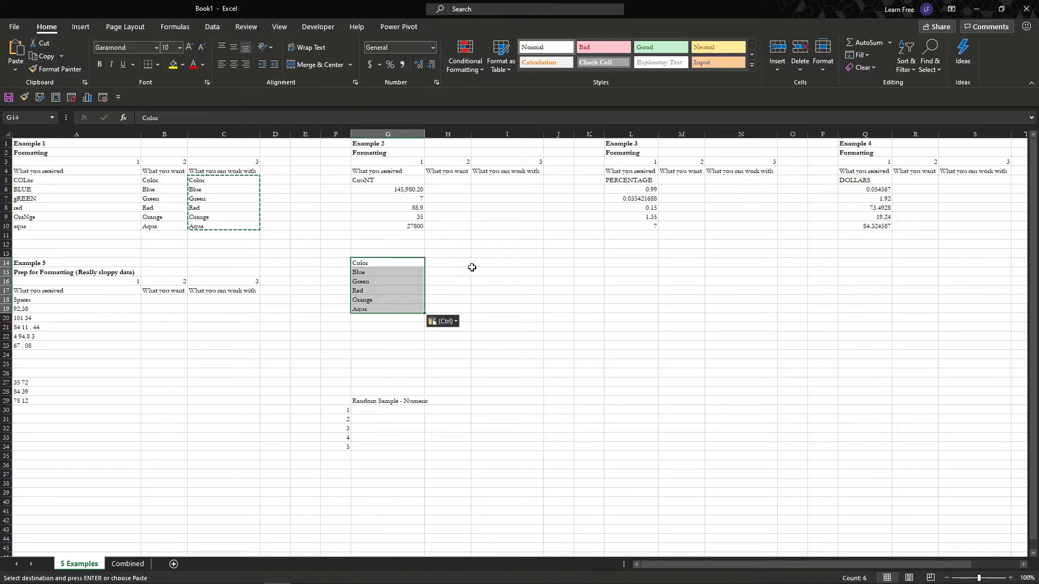
# Enter =C5 in I15 to reference the static heading value
pyautogui.click(475, 272)
pyautogui.write('=')
pyautogui.click(225, 180)
pyautogui.press('Return')
pyautogui.write('3.')
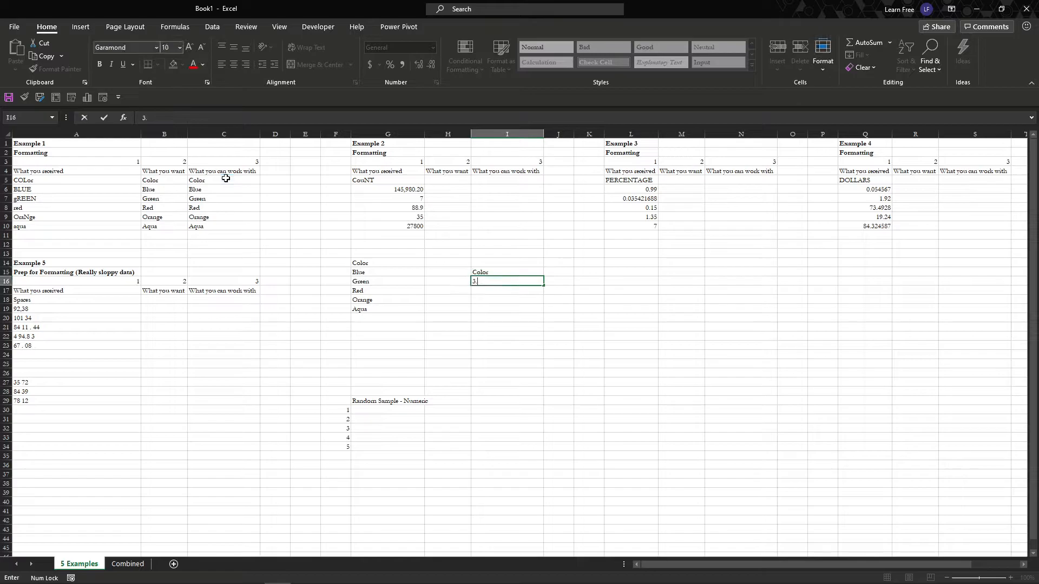
pyautogui.press('Escape')
pyautogui.press('Up')
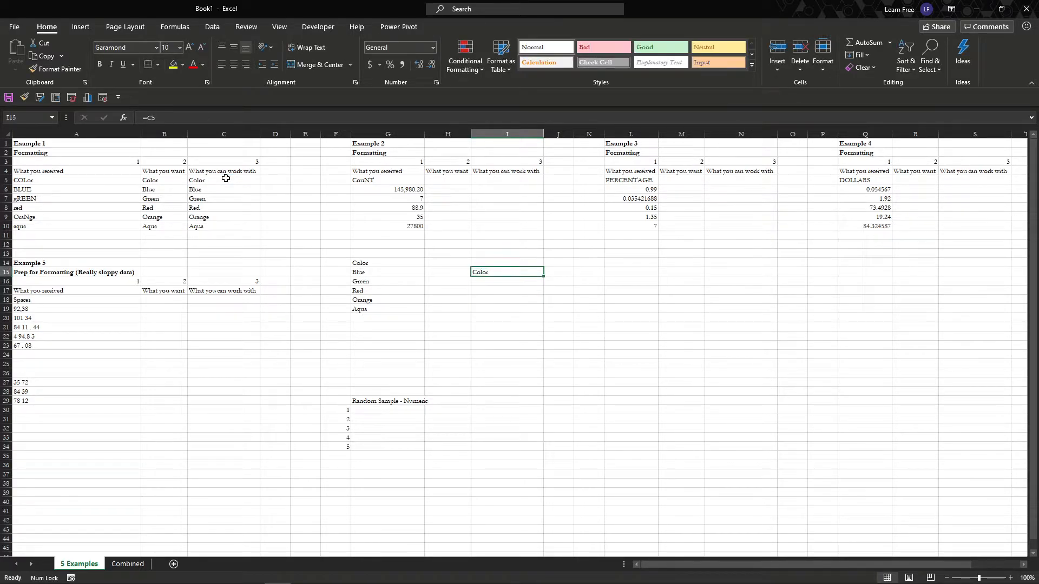
# Clear the test color values and reference formula from G14:I19
pyautogui.press('Left')
pyautogui.press('Left')
pyautogui.press('Up')
pyautogui.hotkey('shift', 'Right')
pyautogui.hotkey('shift', 'Right')
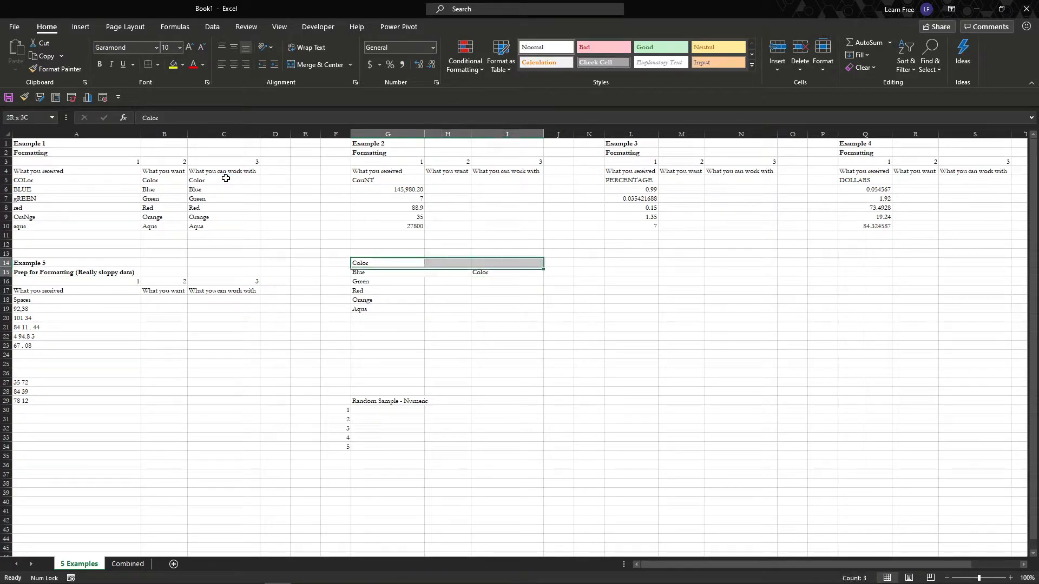
pyautogui.hotkey('shift', 'Down')
pyautogui.hotkey('shift', 'Down')
pyautogui.hotkey('shift', 'Down')
pyautogui.hotkey('shift', 'Down')
pyautogui.hotkey('shift', 'Down')
# Examine Example 2's heading in G5, the empty cell H5 and the stored value behind the first count in G6
pyautogui.press('Up')
pyautogui.press('Up')
pyautogui.press('Up')
pyautogui.press('Up')
pyautogui.press('Up')
pyautogui.press('Up')
pyautogui.press('Up')
pyautogui.press('Up')
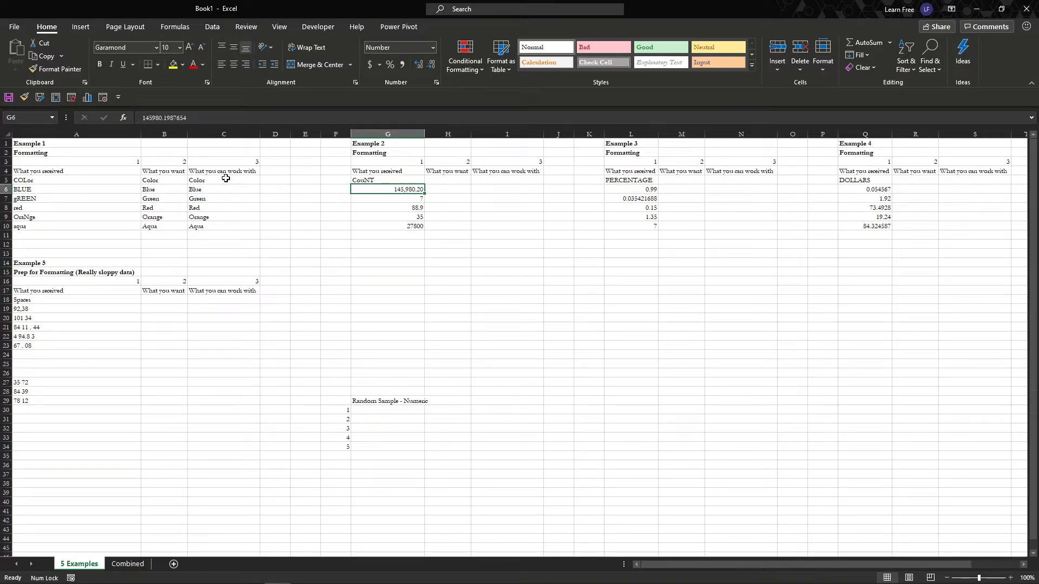
pyautogui.press('Up')
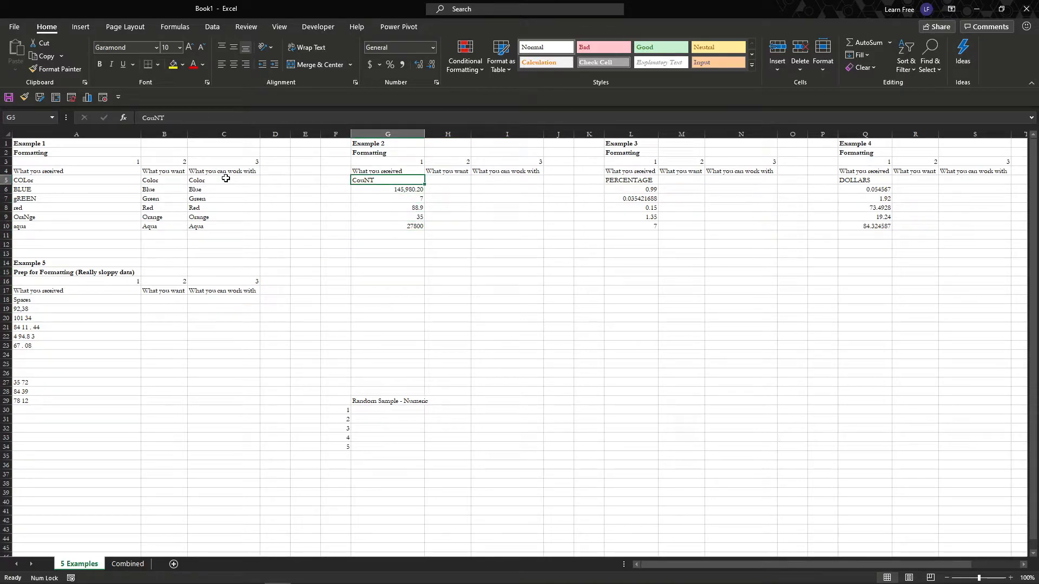
pyautogui.press('Right')
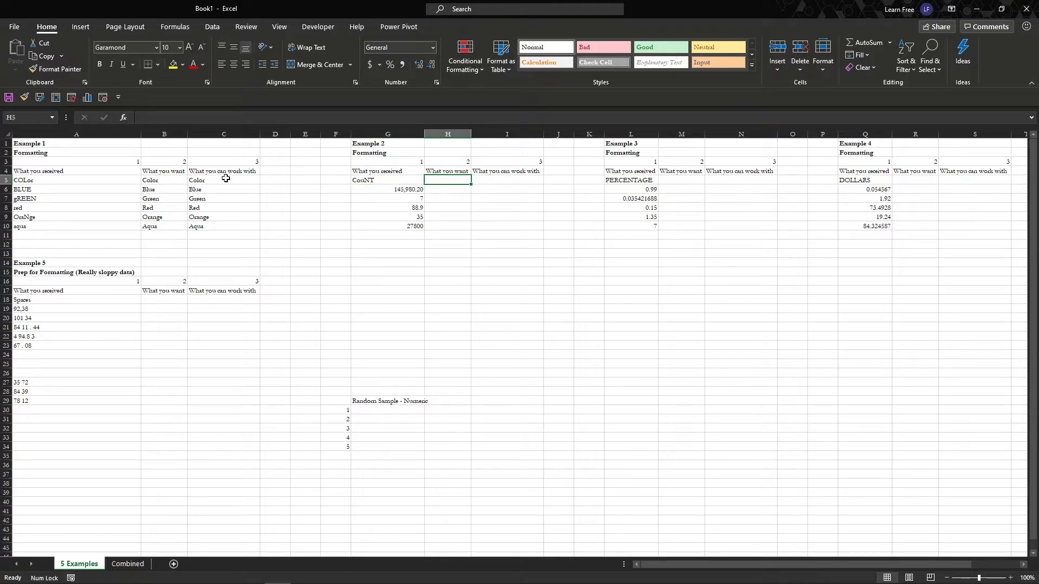
pyautogui.press('Left')
pyautogui.press('Down')
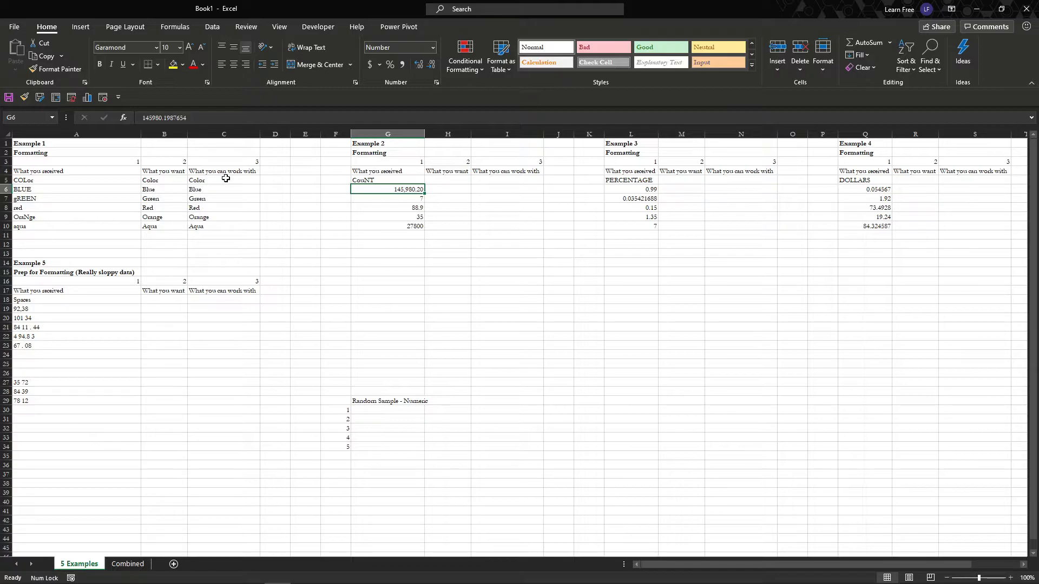
pyautogui.press('F2')
pyautogui.press('BackSpace')
pyautogui.press('BackSpace')
pyautogui.press('BackSpace')
pyautogui.press('BackSpace')
pyautogui.press('BackSpace')
pyautogui.press('BackSpace')
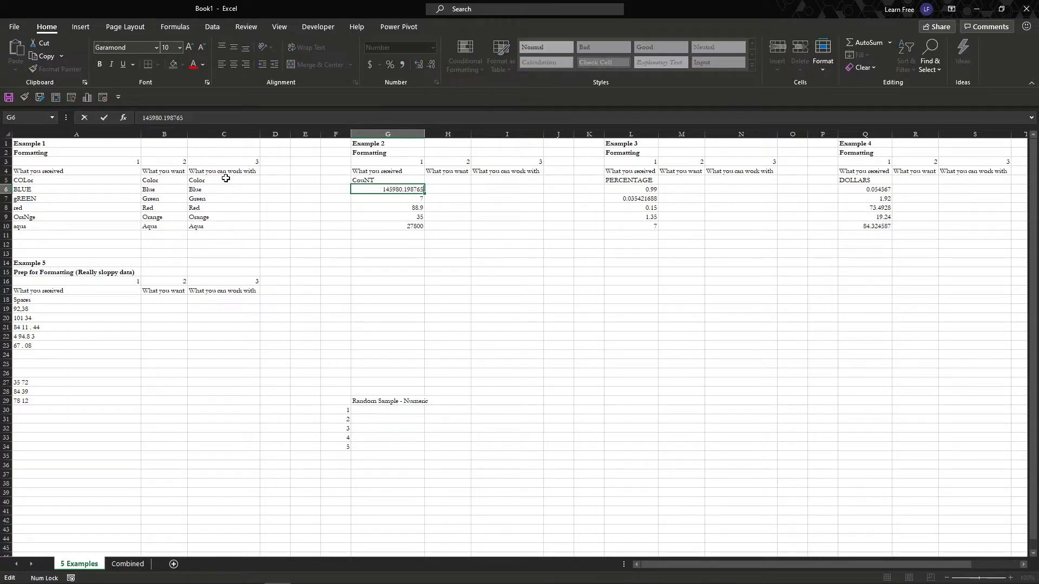
pyautogui.press('Escape')
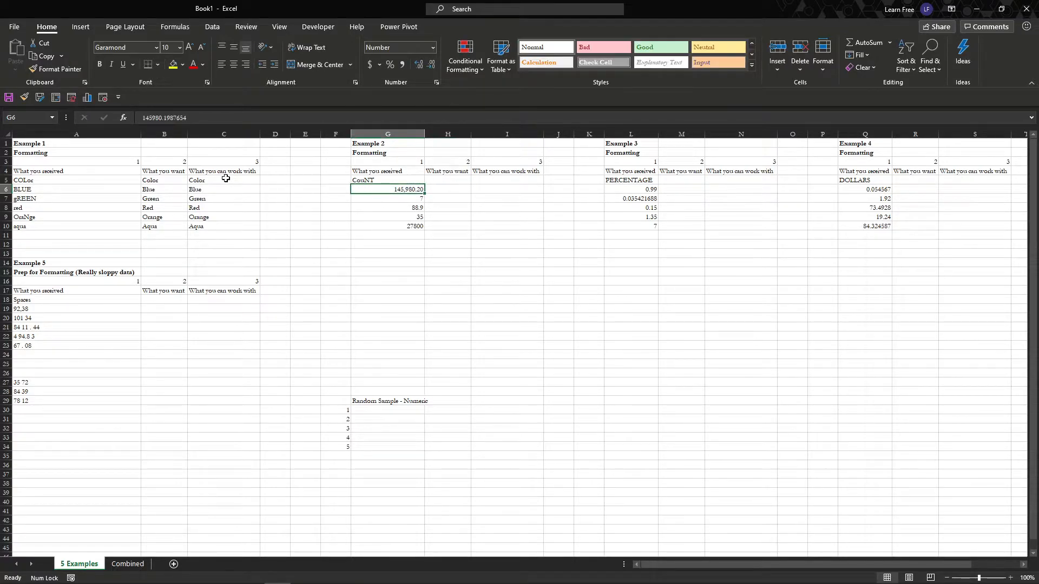
# Enter =PROPER(G5) in H5 to clean up Example 2's heading
pyautogui.press('Down')
pyautogui.press('Up')
pyautogui.press('Up')
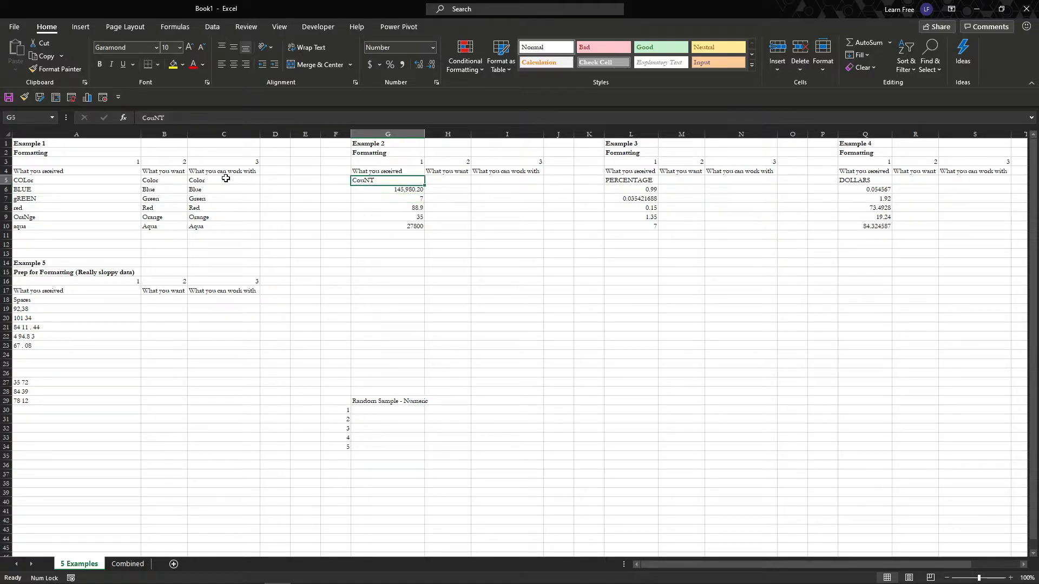
pyautogui.press('Right')
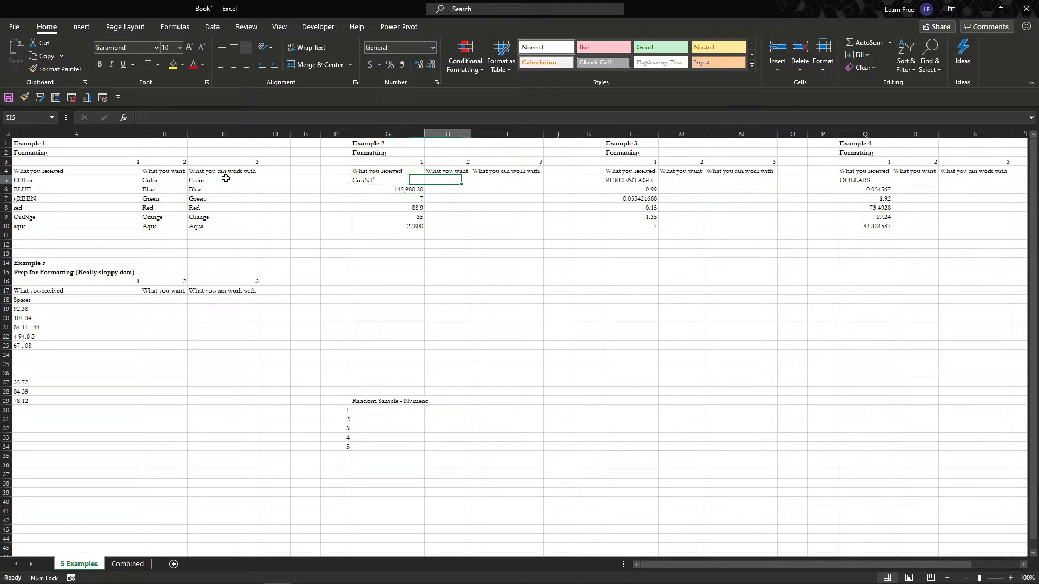
pyautogui.write('=prpo')
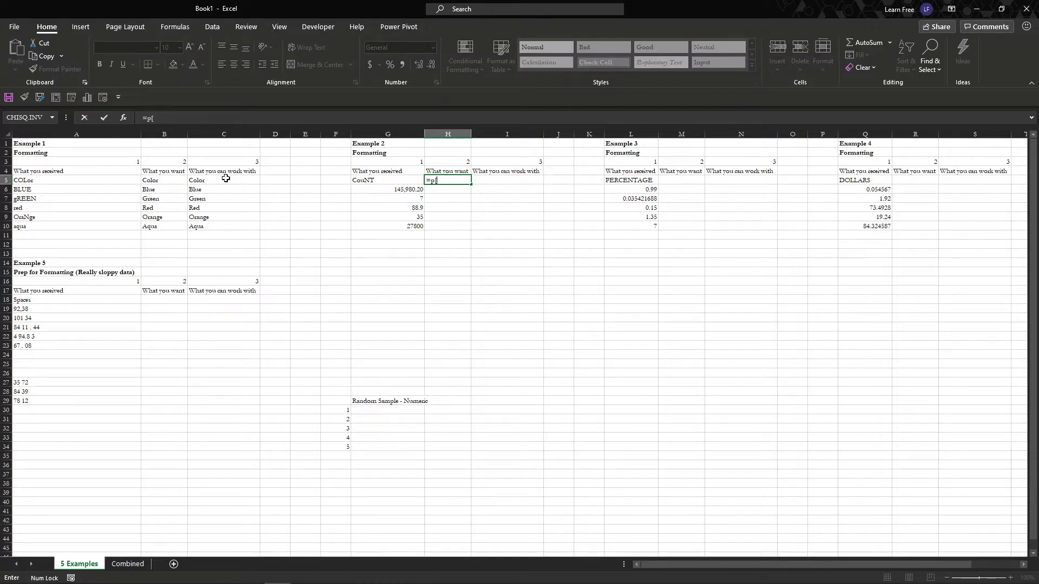
pyautogui.write('o')
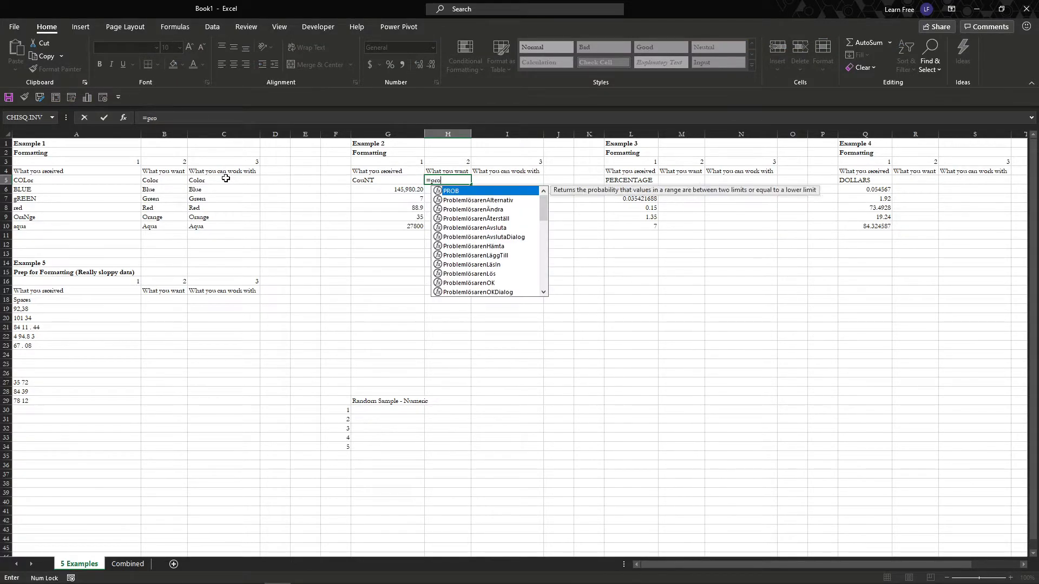
pyautogui.press('Tab')
pyautogui.press('BackSpace')
pyautogui.press('BackSpace')
pyautogui.write('p')
pyautogui.press('Tab')
pyautogui.press('Left')
pyautogui.press('Return')
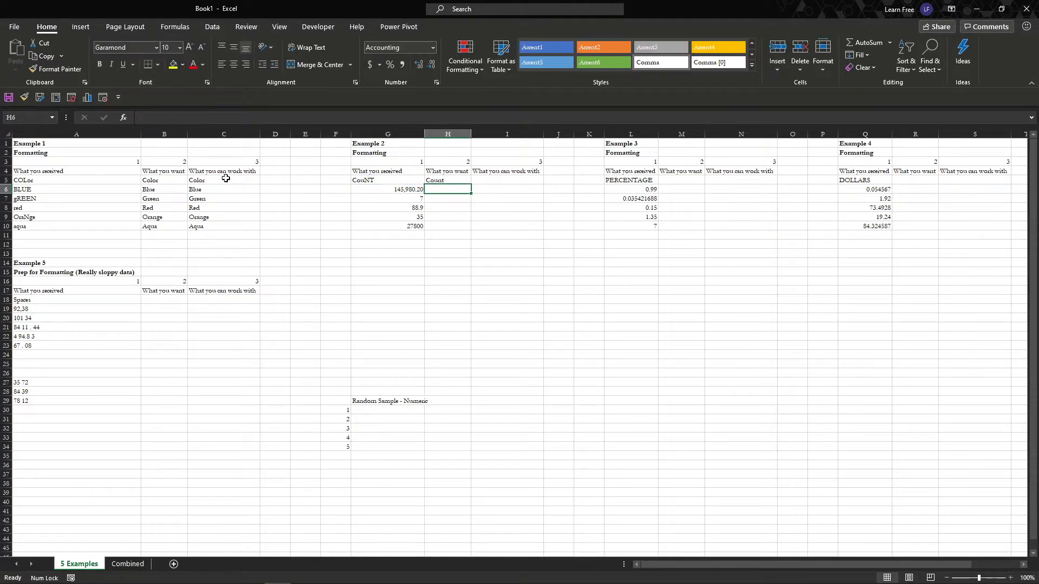
pyautogui.press('Left')
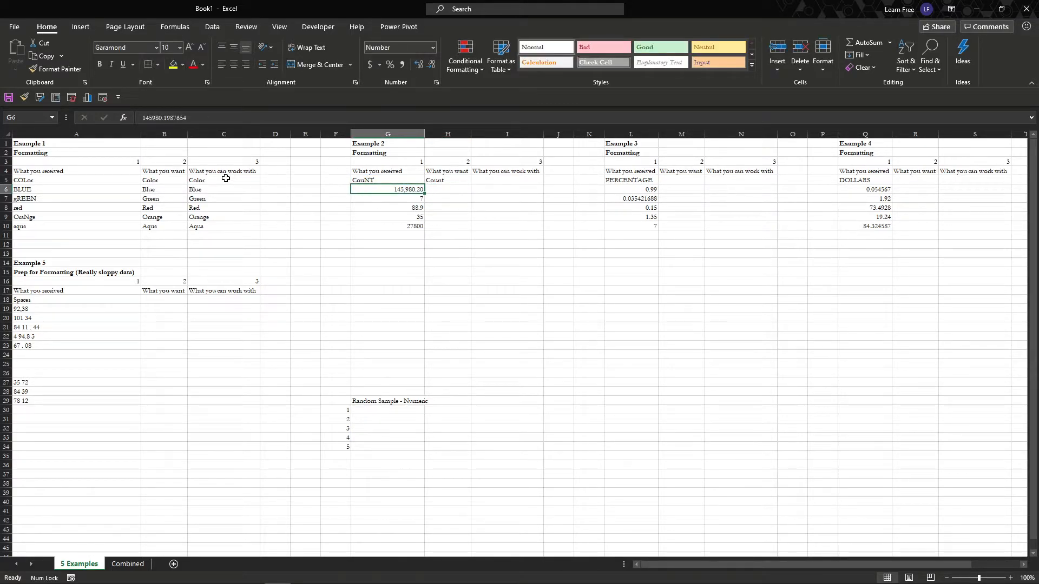
pyautogui.press('Right')
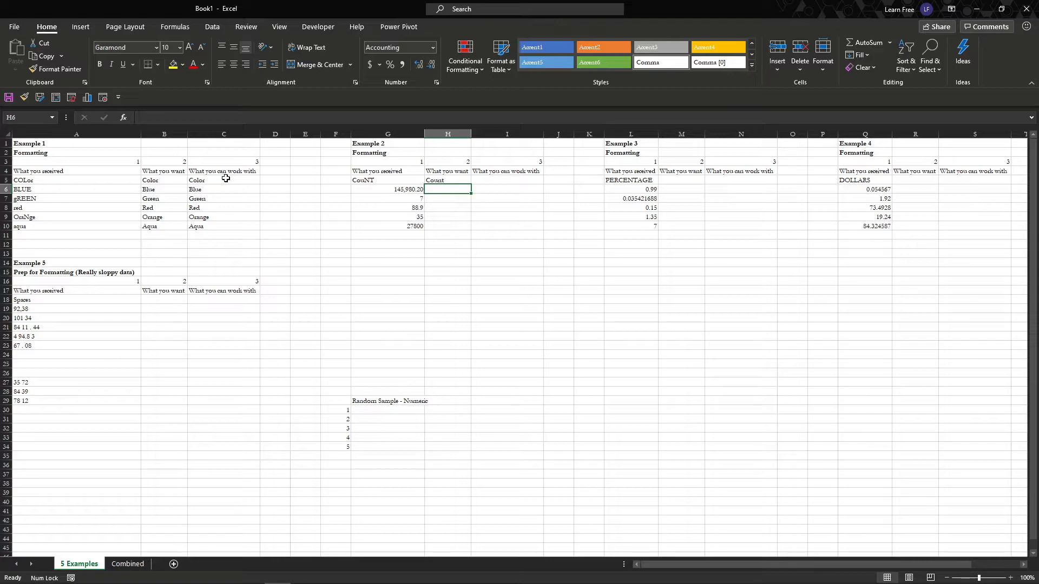
pyautogui.write('=')
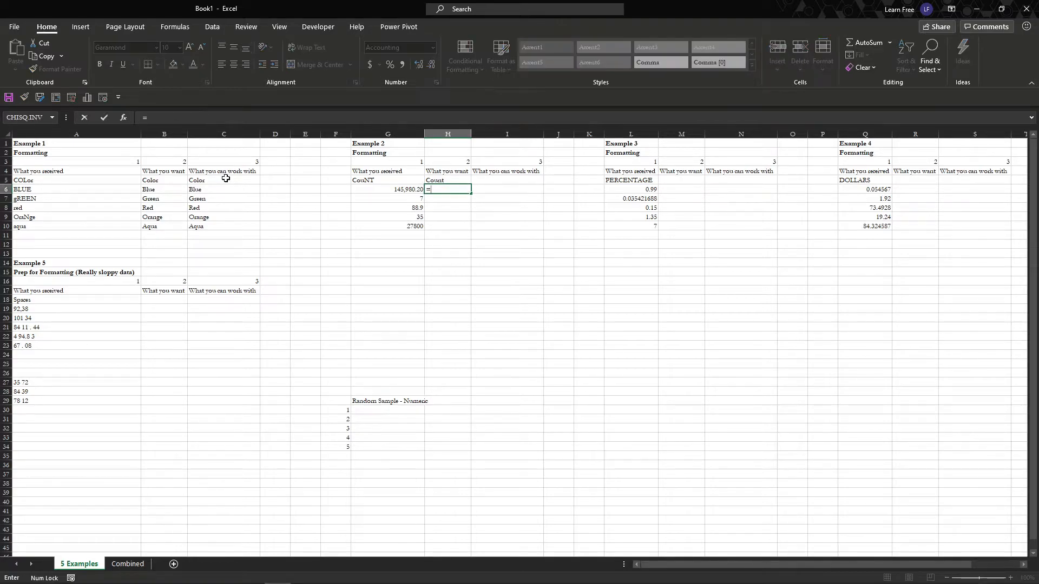
pyautogui.press('Escape')
pyautogui.press('Left')
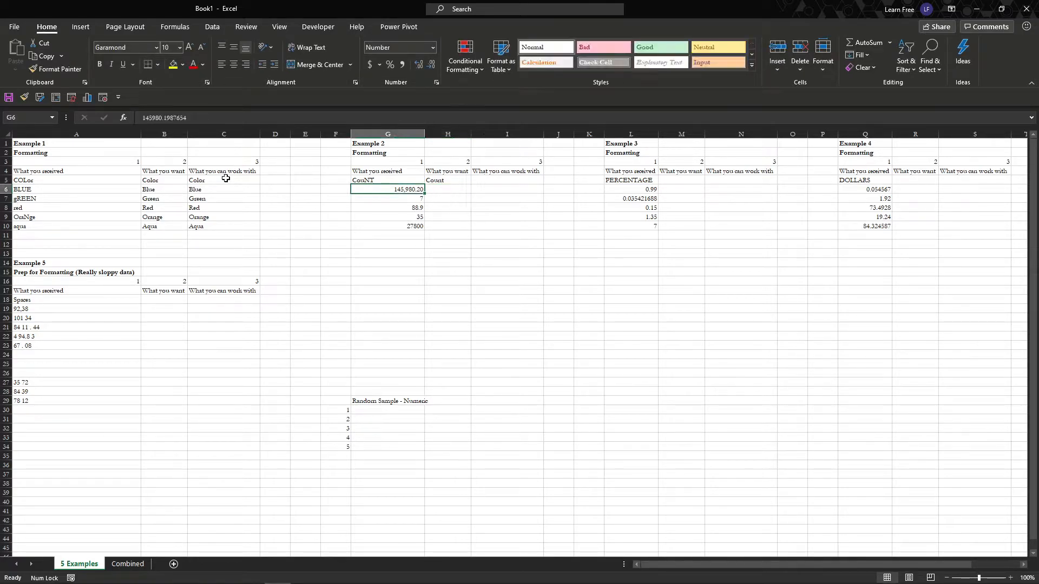
# Examine the stored values and number formats of the received counts in G6:G10
pyautogui.press('Down')
pyautogui.press('Down')
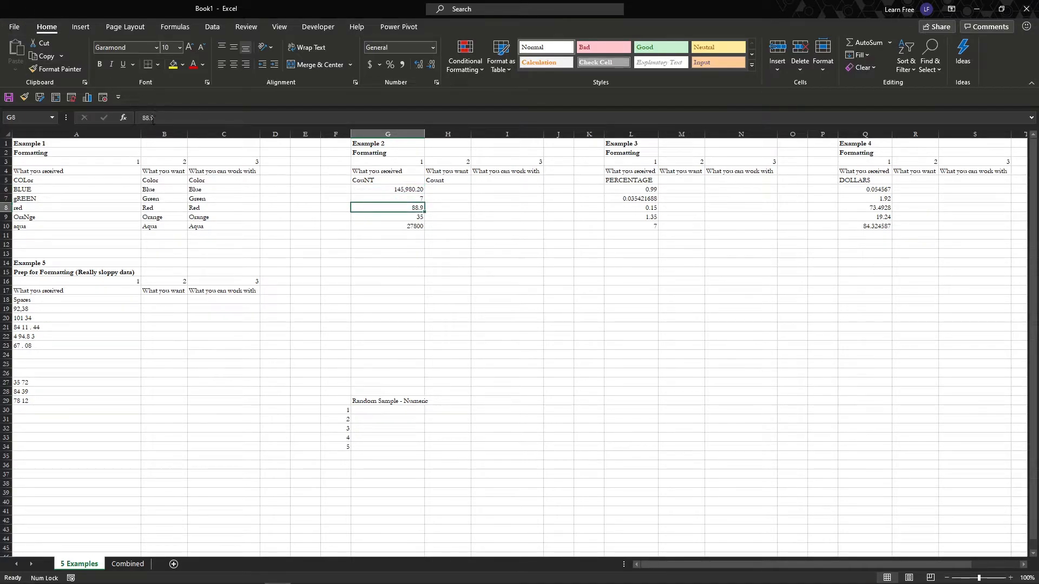
pyautogui.click(403, 216)
pyautogui.click(397, 233)
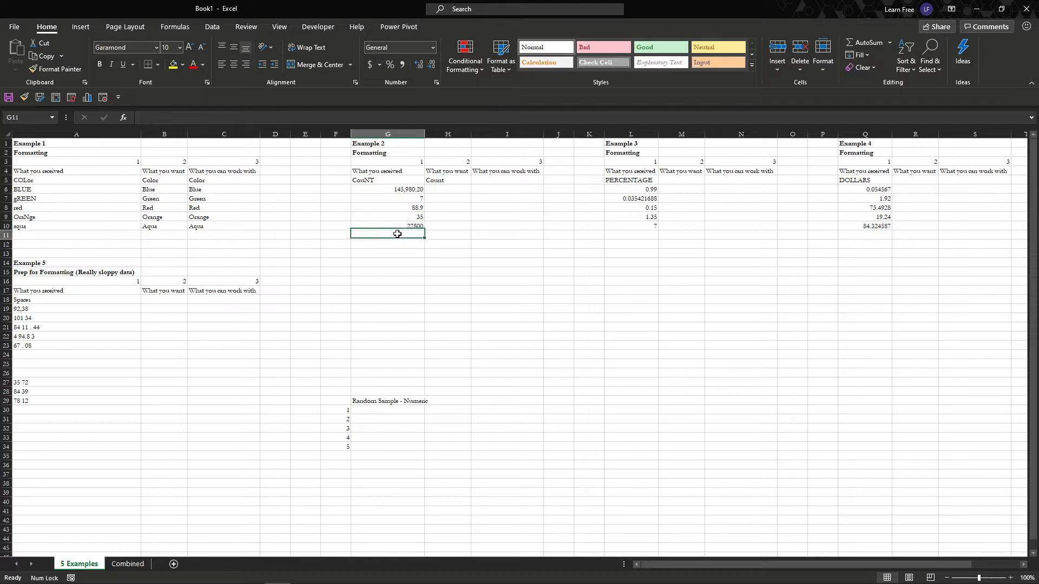
pyautogui.click(394, 226)
pyautogui.click(390, 217)
pyautogui.click(390, 208)
pyautogui.click(391, 198)
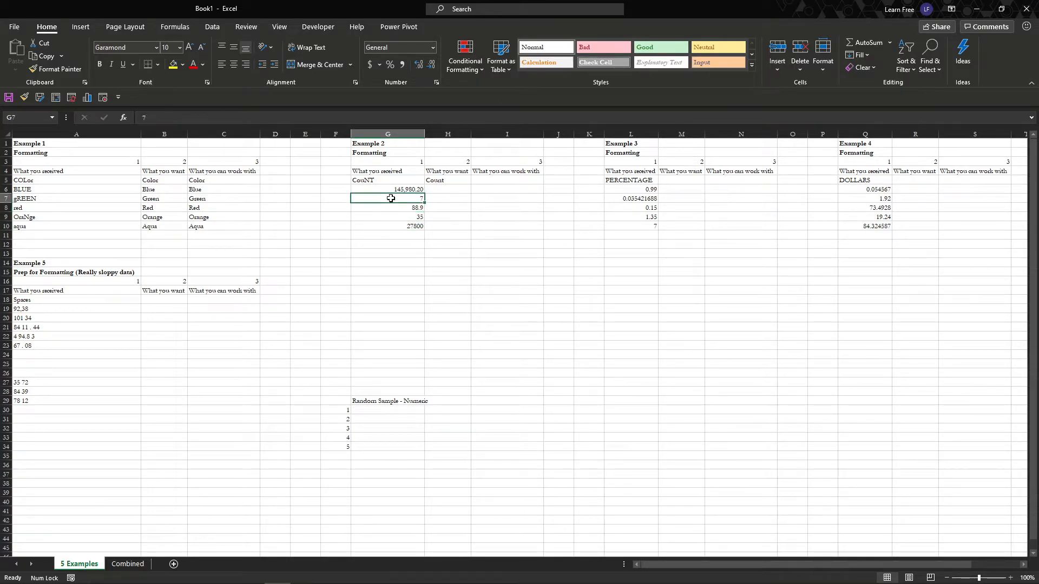
pyautogui.click(391, 190)
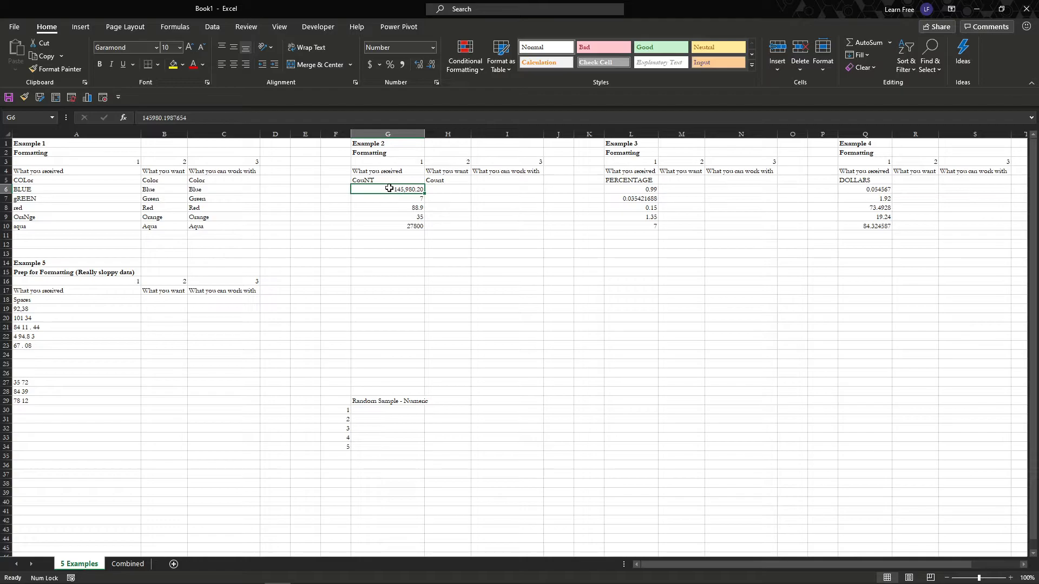
# Copy the received counts in G6:G10 into H6:H10 under "What you want"
pyautogui.moveTo(389, 188); pyautogui.dragTo(391, 225)
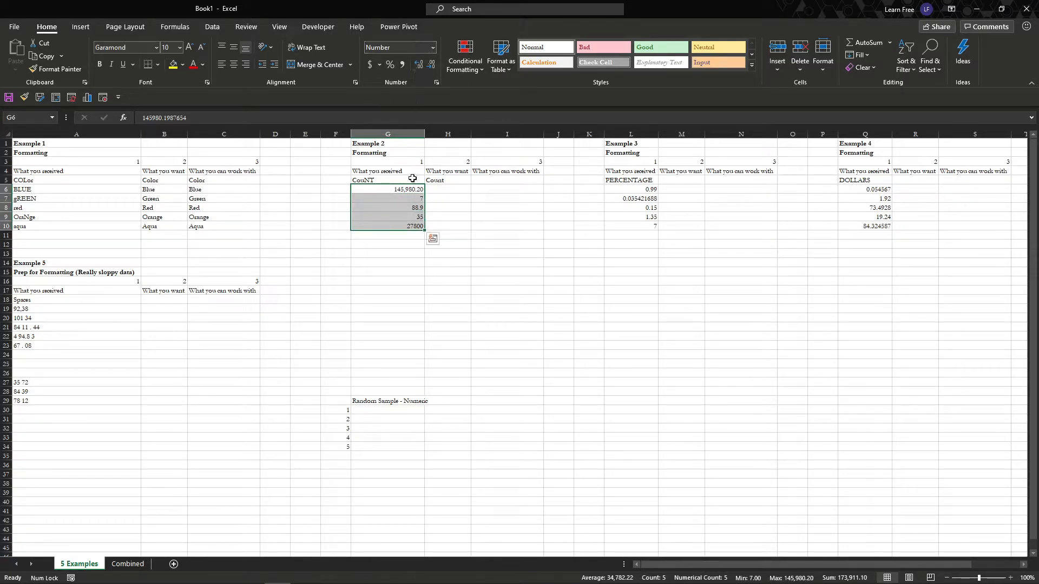
pyautogui.hotkey('ctrl', 'c')
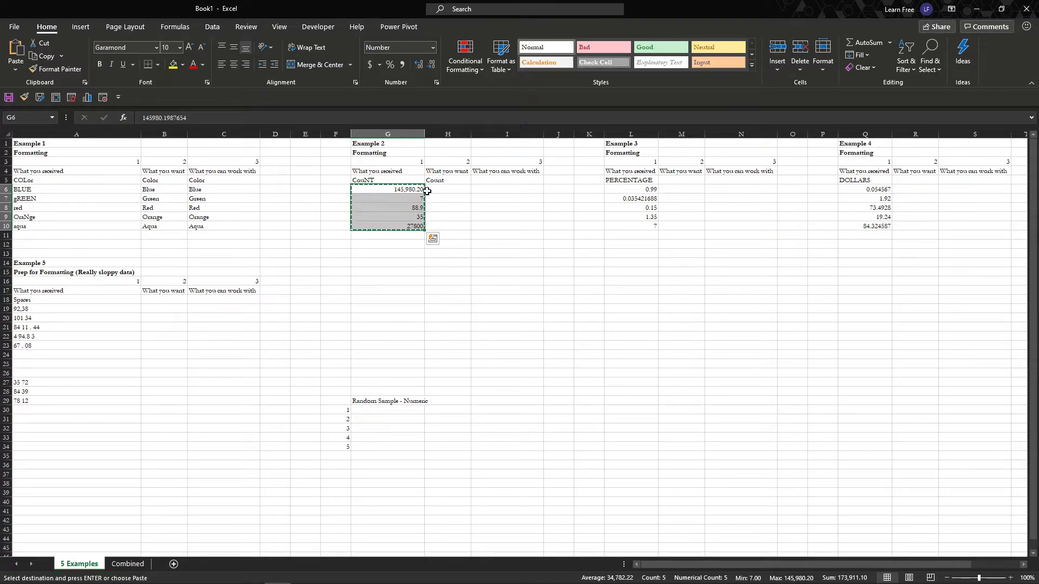
pyautogui.click(427, 191)
pyautogui.hotkey('ctrl', 'v')
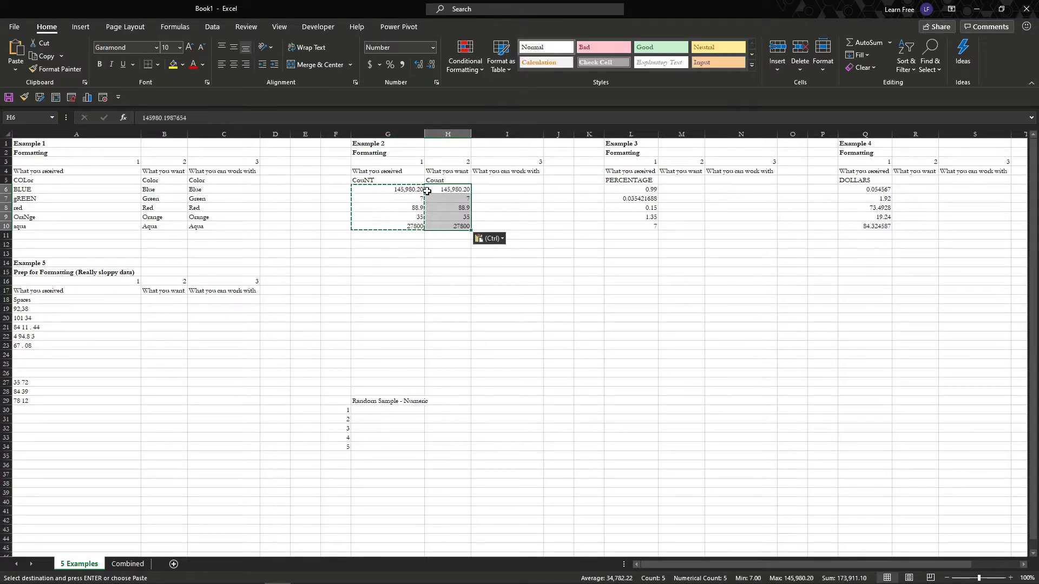
# Check the number format of each copied count in H6:H10
pyautogui.click(432, 48)
pyautogui.click(433, 48)
pyautogui.click(452, 199)
pyautogui.click(454, 209)
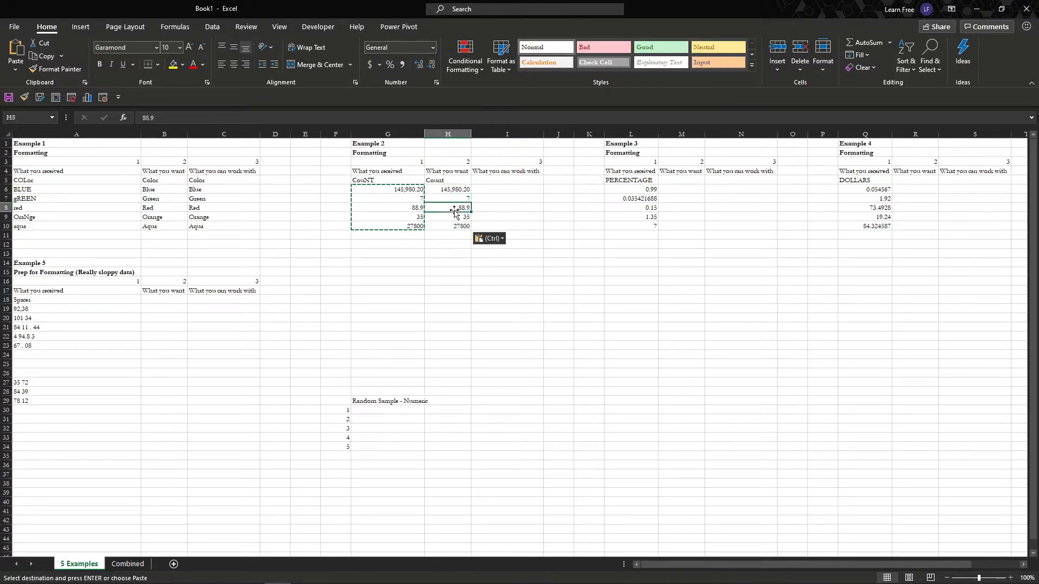
pyautogui.press('Down')
pyautogui.press('Down')
pyautogui.press('Up')
pyautogui.press('Up')
pyautogui.press('Up')
pyautogui.press('Up')
pyautogui.press('Down')
pyautogui.press('Up')
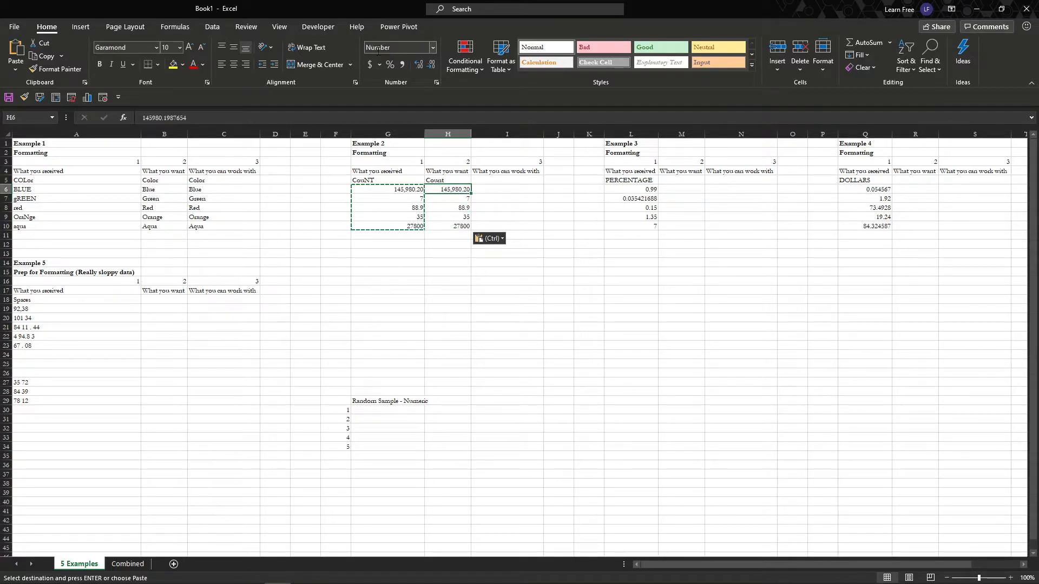
# Format the counts in H6:H10 as Number and apply the comma style for thousands separators
pyautogui.hotkey('shift', 'Down')
pyautogui.hotkey('shift', 'Down')
pyautogui.hotkey('shift', 'Down')
pyautogui.hotkey('shift', 'Down')
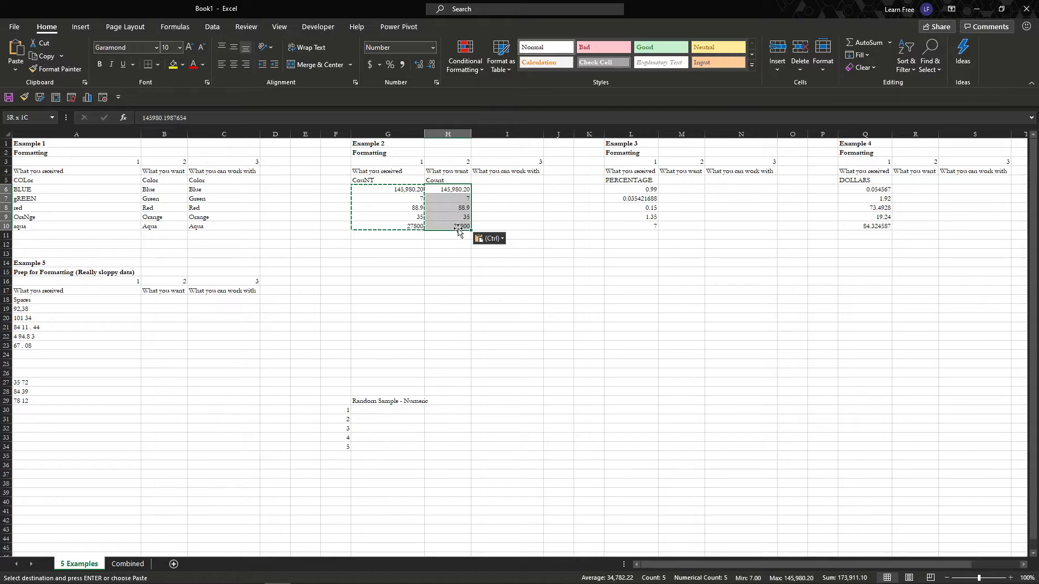
pyautogui.click(432, 47)
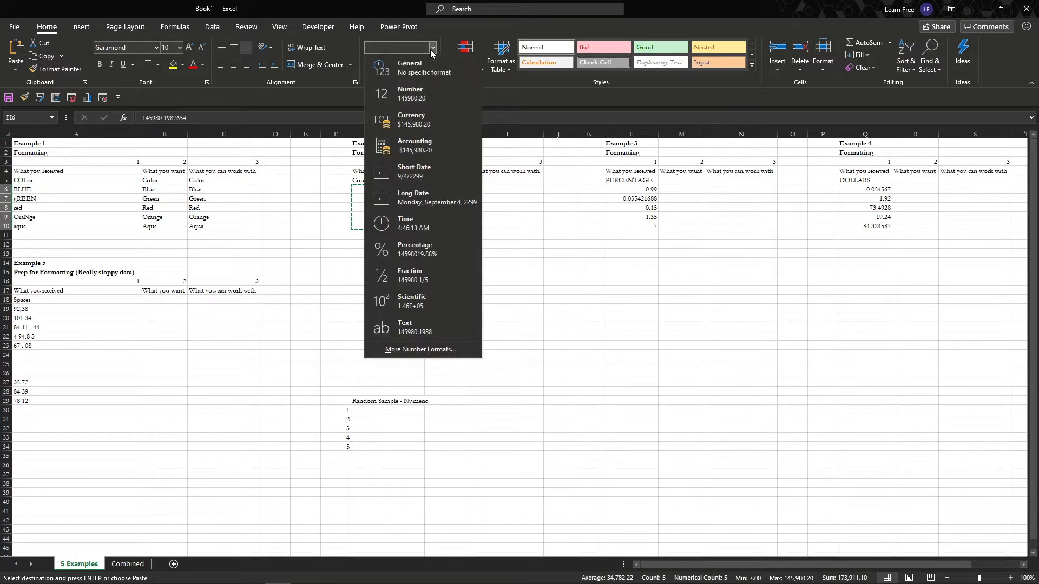
pyautogui.click(428, 90)
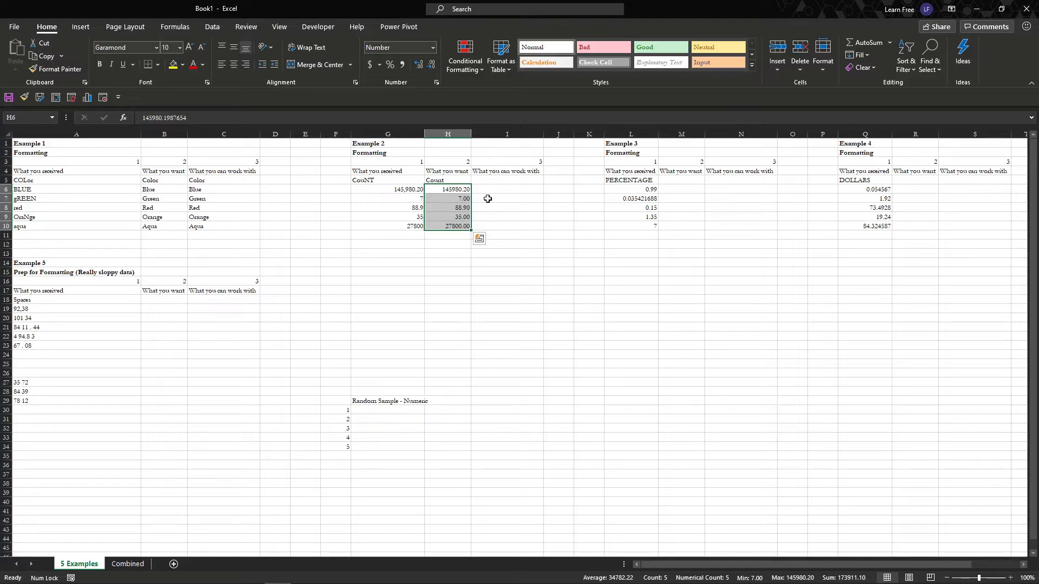
pyautogui.click(404, 64)
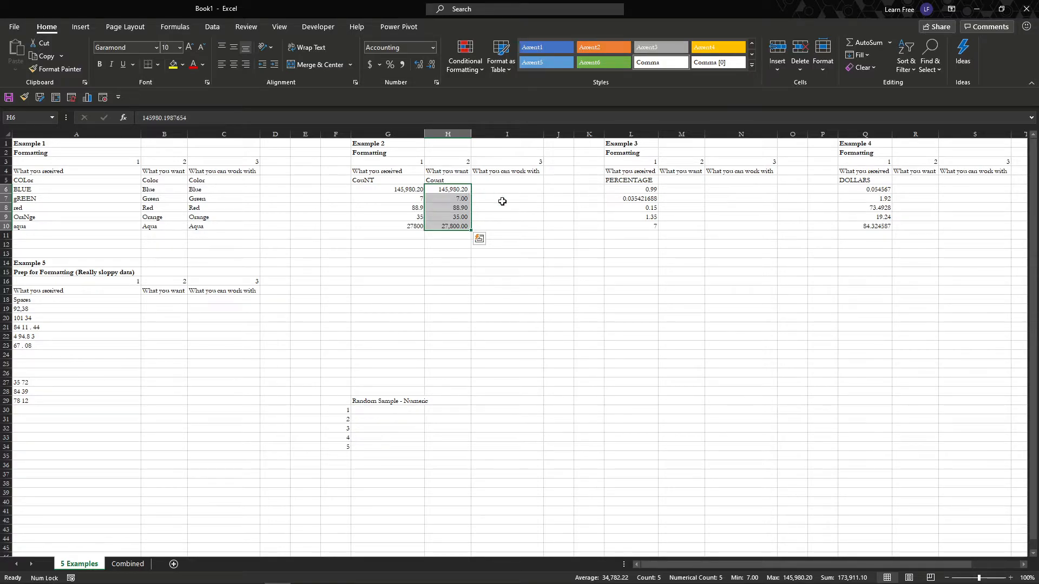
# Adjust the counts in H6:H10 to display one decimal place
pyautogui.click(432, 66)
pyautogui.click(432, 66)
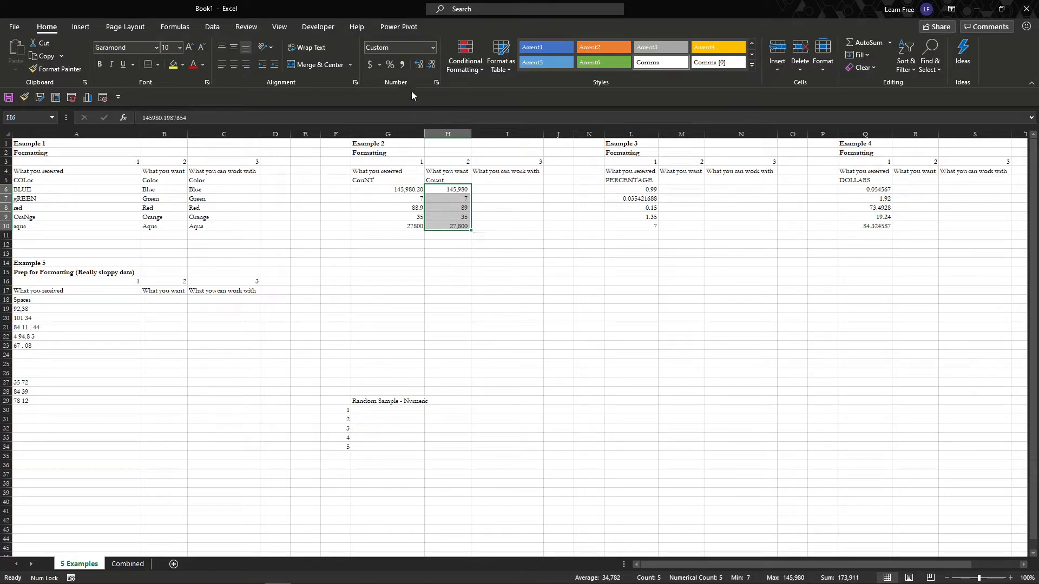
pyautogui.click(421, 66)
pyautogui.click(420, 66)
pyautogui.click(427, 67)
# Copy the Count header and formatted counts in H5:H10 and paste them as values only into I5:I10
pyautogui.click(671, 191)
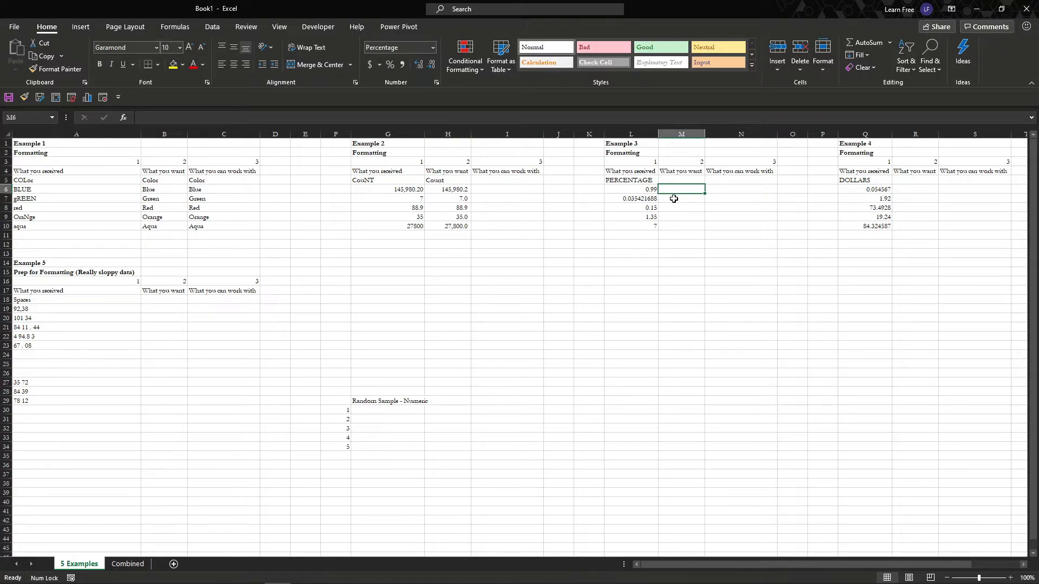
pyautogui.click(641, 182)
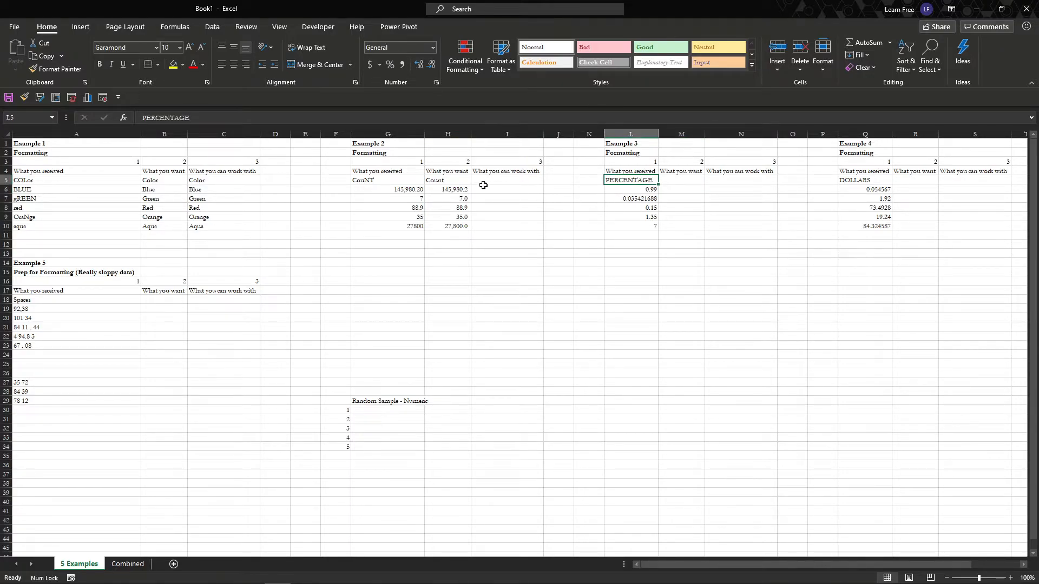
pyautogui.click(457, 181)
pyautogui.hotkey('ctrl', 'v')
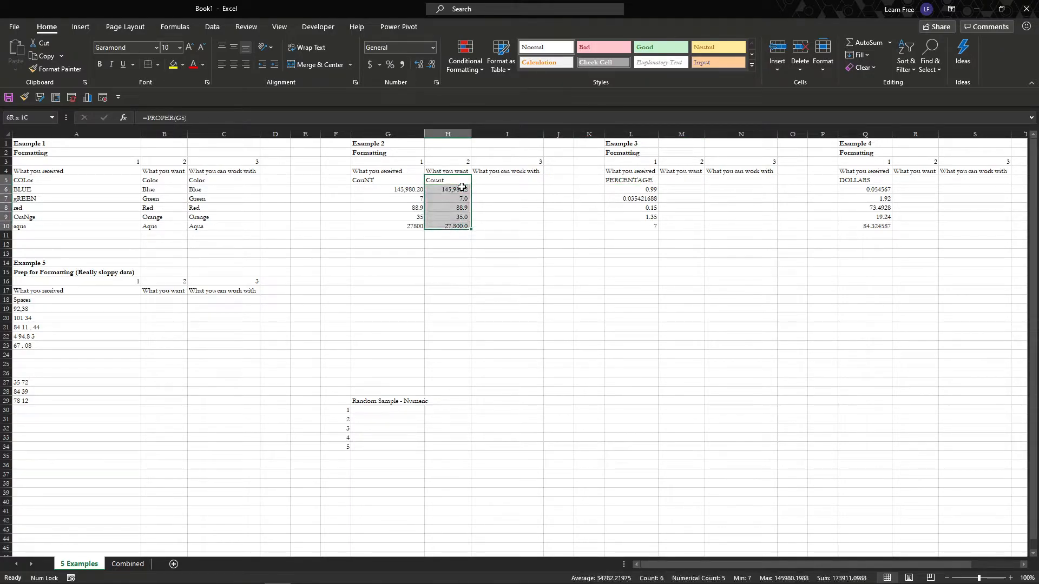
pyautogui.hotkey('ctrl', 'c')
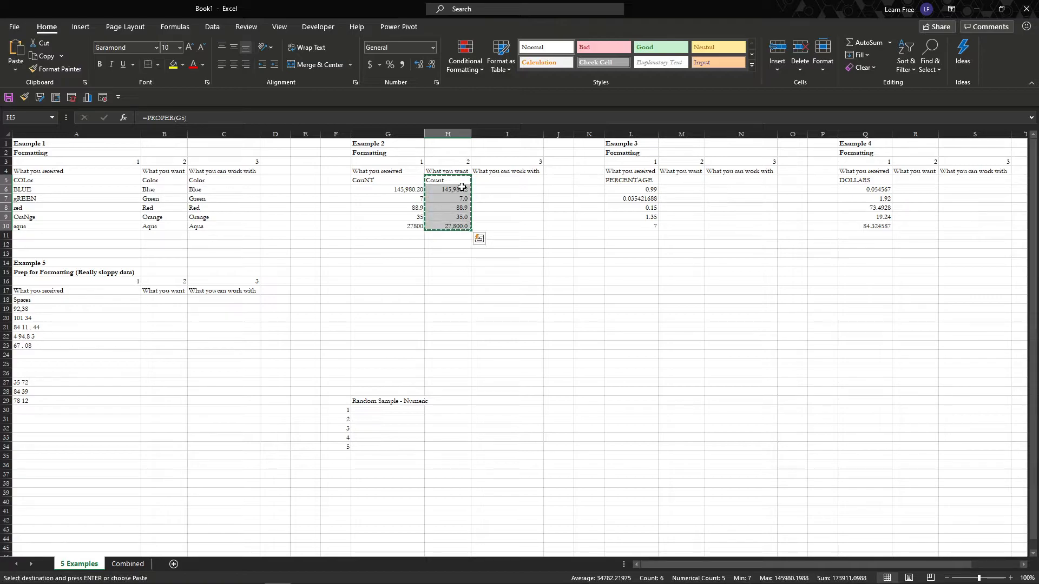
pyautogui.press('Right')
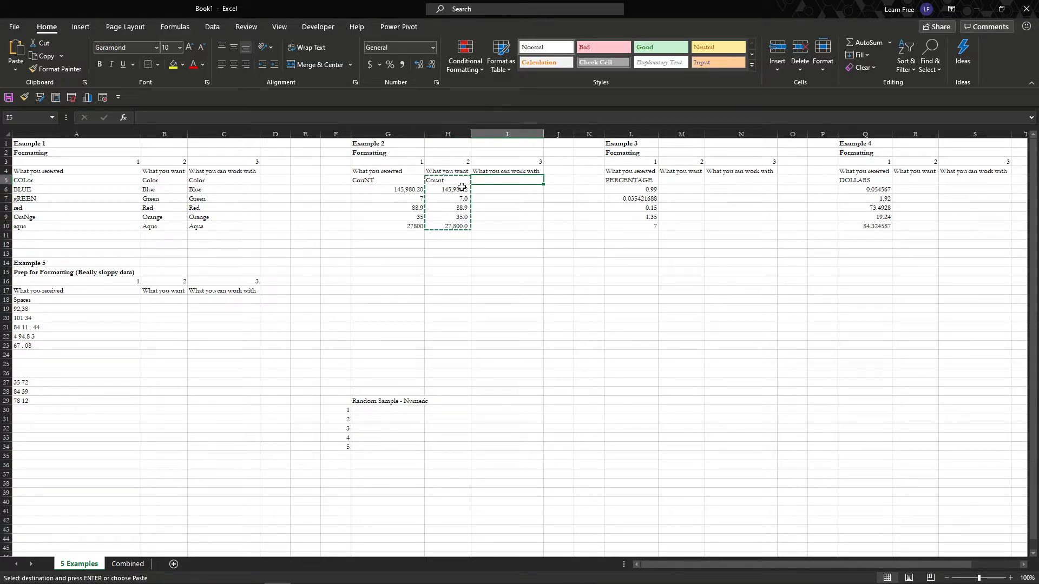
pyautogui.hotkey('shift', 'F10')
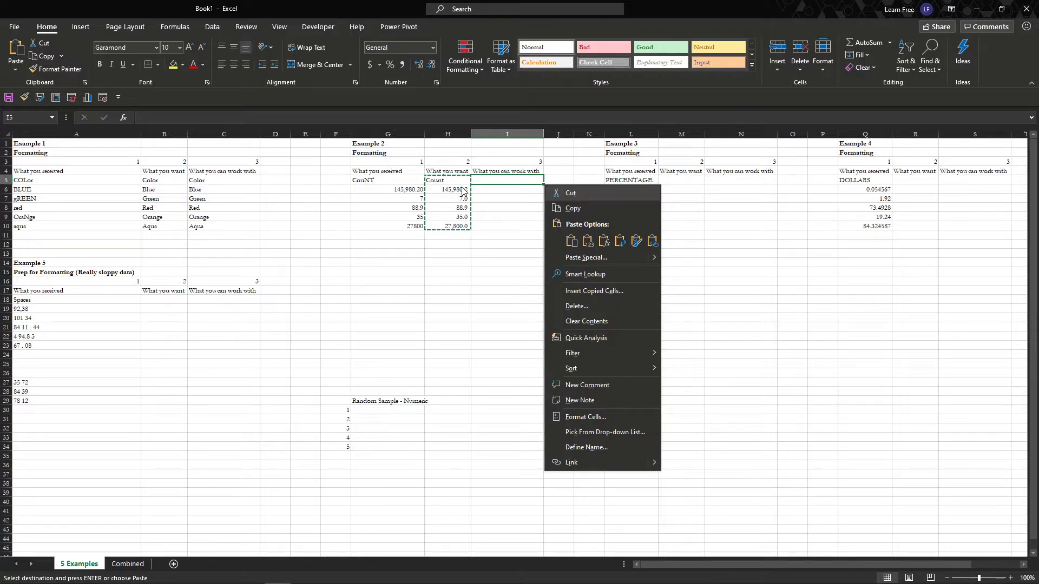
pyautogui.press('Down')
pyautogui.press('Down')
pyautogui.press('Right')
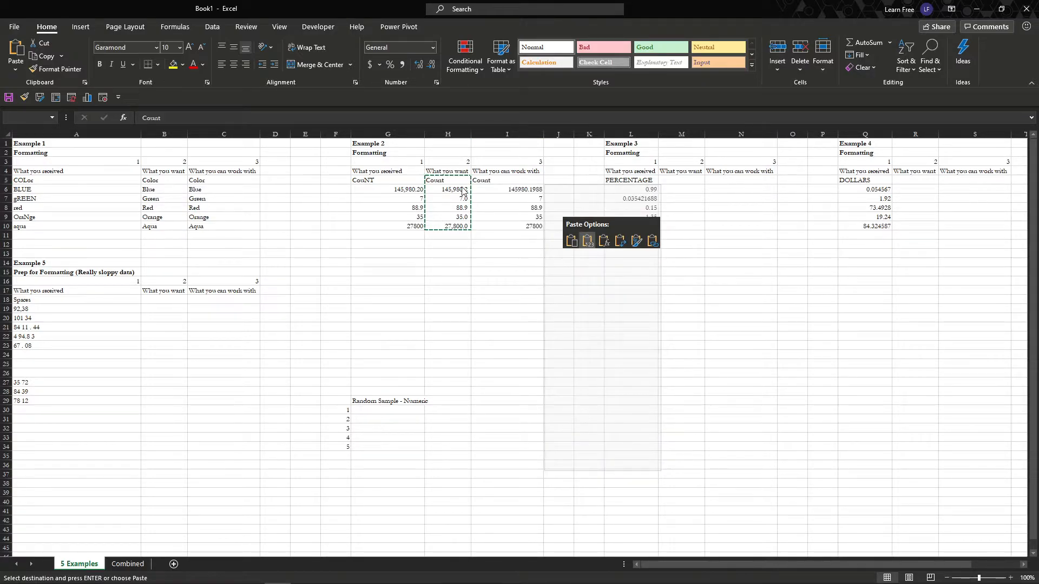
pyautogui.press('Return')
pyautogui.press('Down')
pyautogui.press('Up')
pyautogui.press('Down')
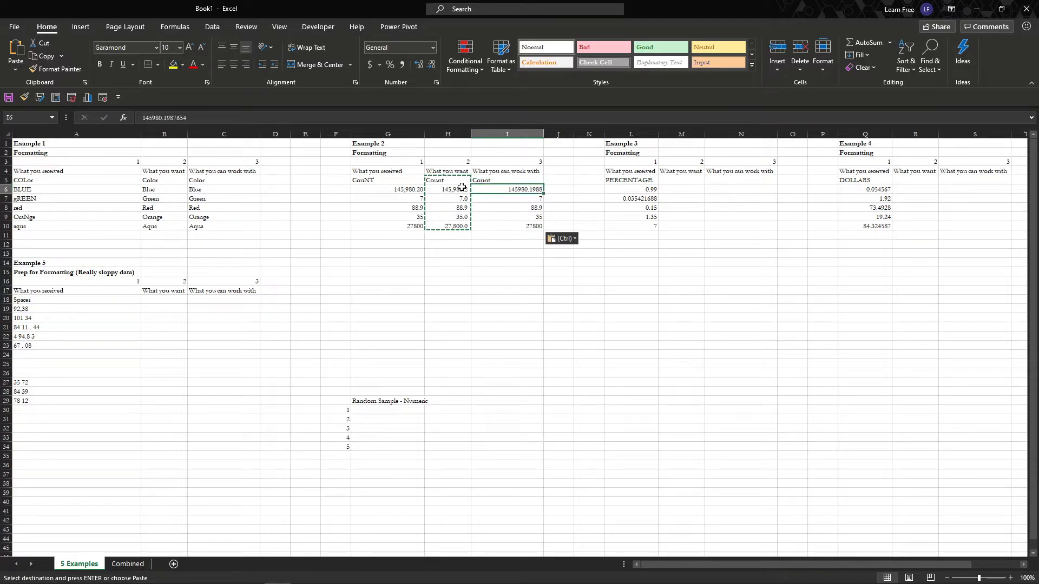
# Format the pasted counts in I6:I10 as Number with one decimal place
pyautogui.press('Down')
pyautogui.press('Down')
pyautogui.press('Down')
pyautogui.press('Down')
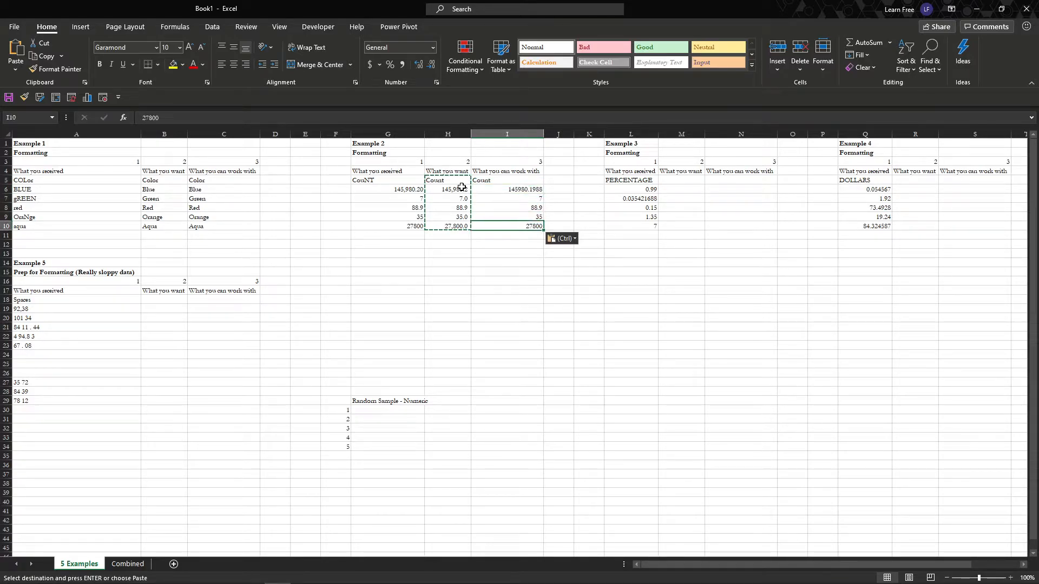
pyautogui.hotkey('shift', 'Up')
pyautogui.hotkey('shift', 'Up')
pyautogui.hotkey('shift', 'Up')
pyautogui.hotkey('shift', 'Up')
pyautogui.hotkey('shift', 'Up')
pyautogui.hotkey('shift', 'Down')
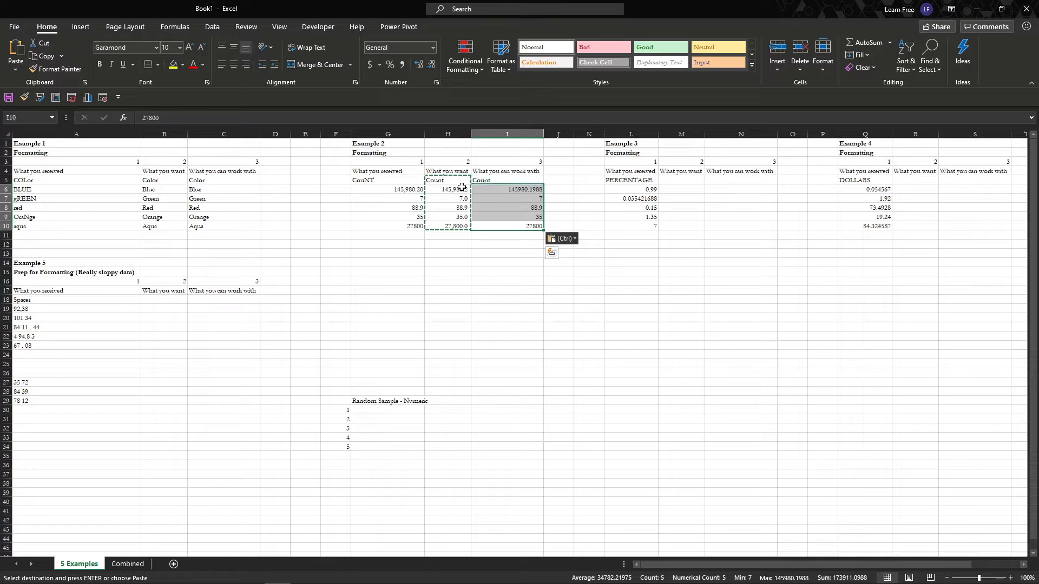
pyautogui.click(436, 49)
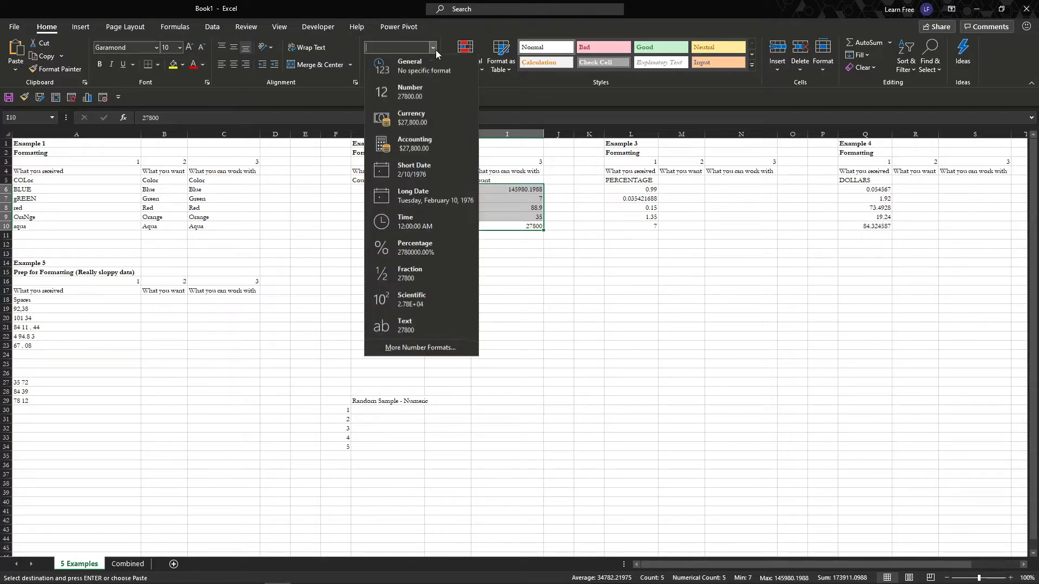
pyautogui.click(425, 93)
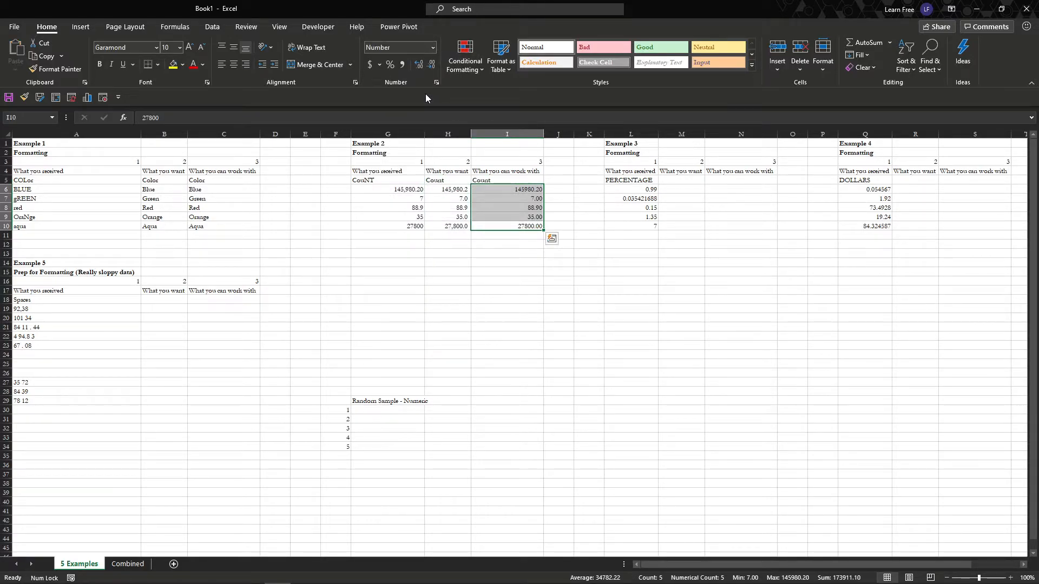
pyautogui.click(420, 66)
pyautogui.click(425, 65)
pyautogui.click(425, 66)
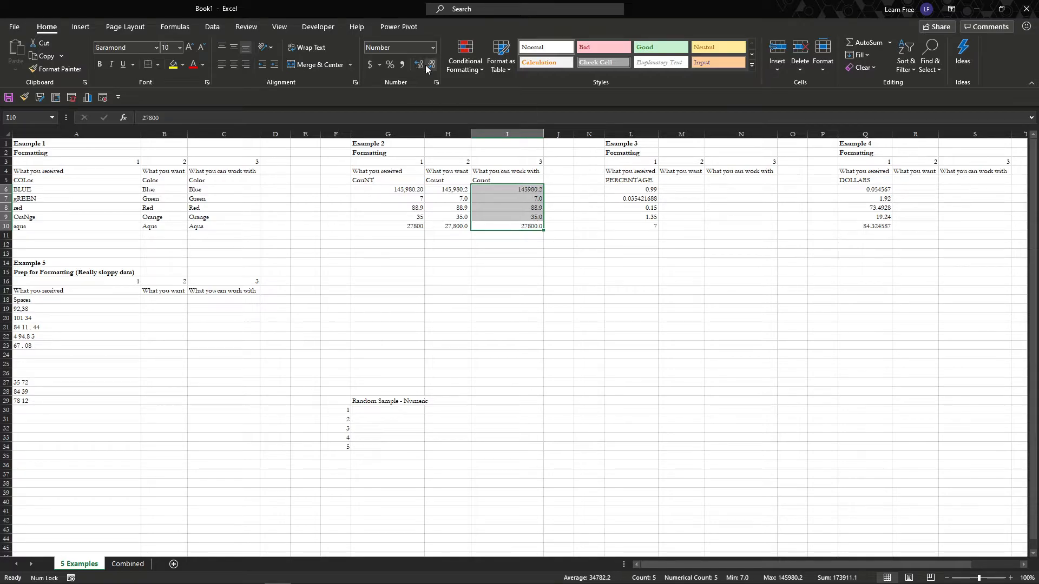
# Apply the comma style to the counts in I6:I10 for thousands separators
pyautogui.click(622, 189)
pyautogui.moveTo(531, 189); pyautogui.dragTo(537, 226)
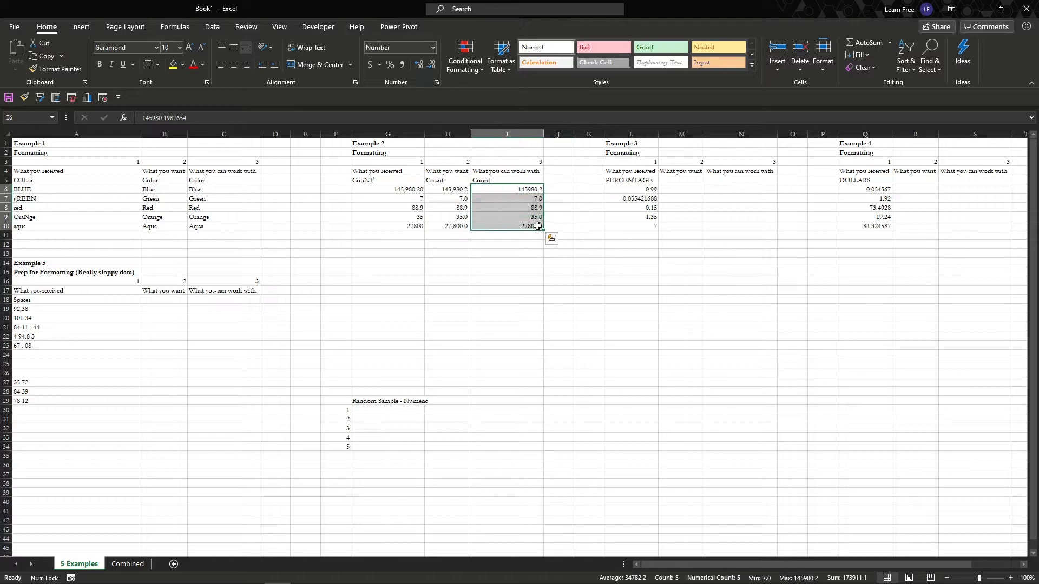
pyautogui.click(402, 65)
# Enter a PROPER formula in M5 that converts the header in L5 to proper case
pyautogui.click(672, 190)
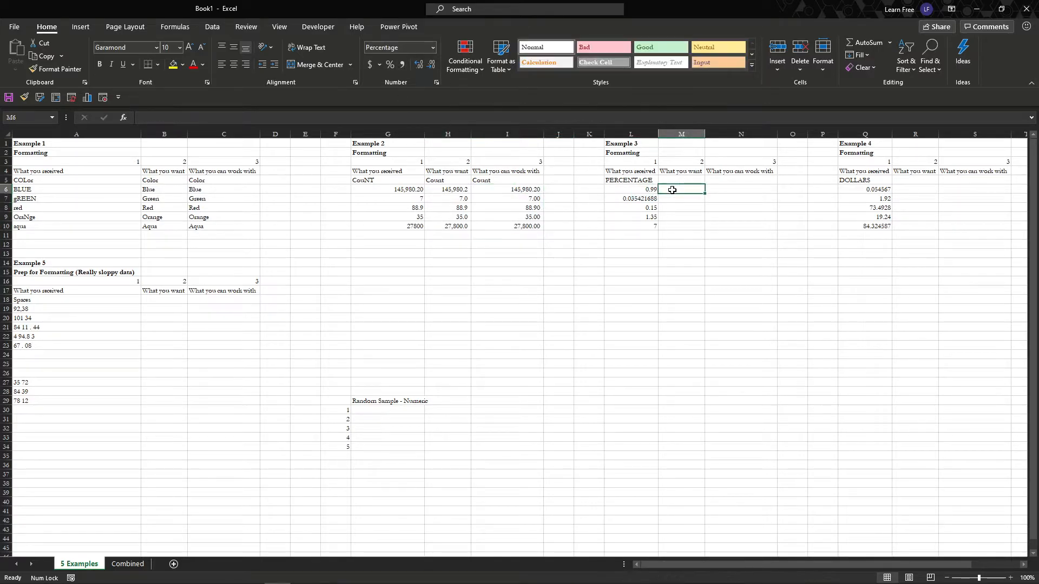
pyautogui.click(672, 184)
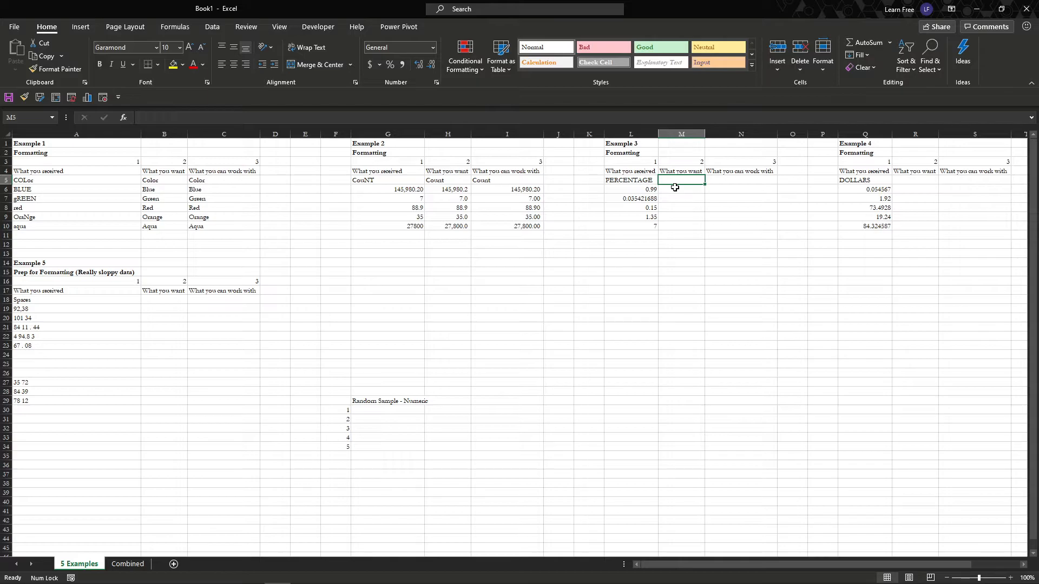
pyautogui.write('=prop')
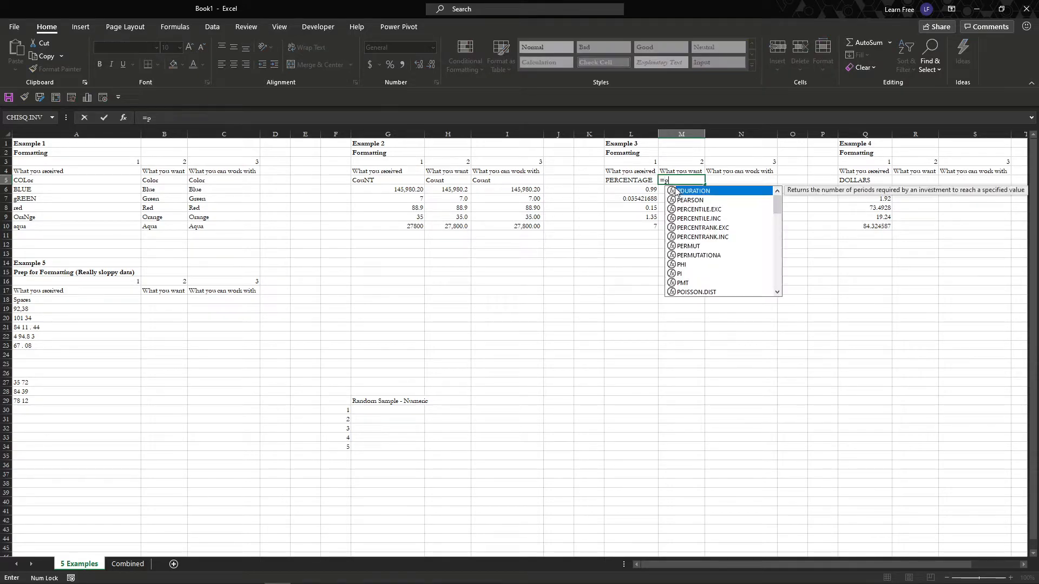
pyautogui.write('L5')
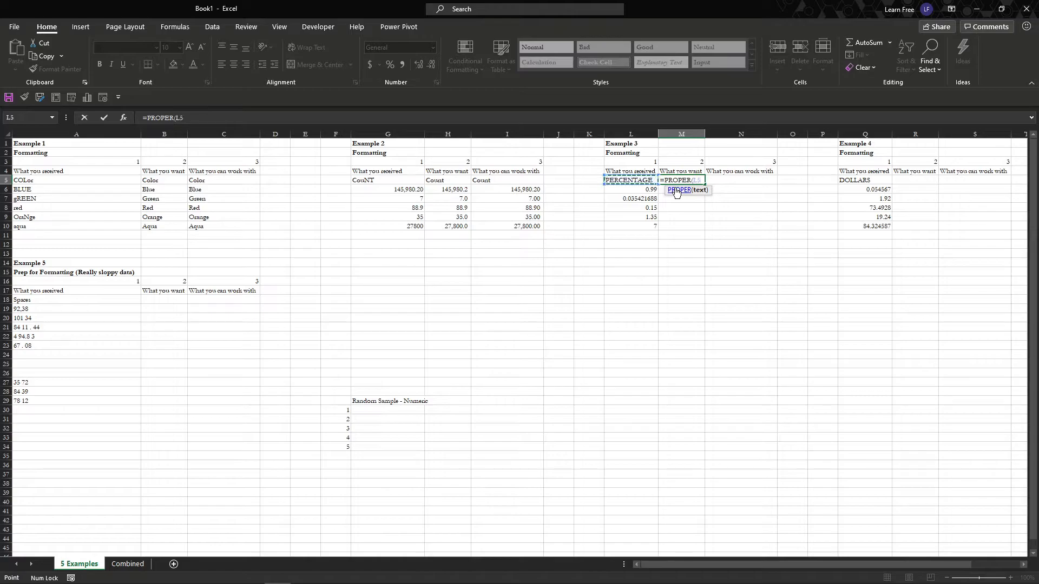
pyautogui.press('Return')
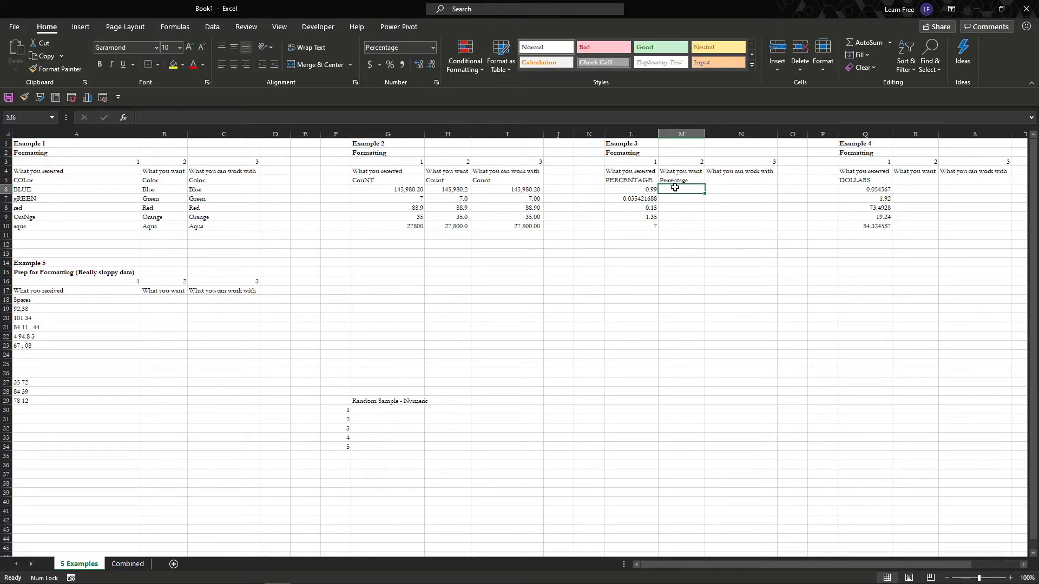
# Copy the received values in L6:L10 into M6:M10 and apply the percent style to the copies
pyautogui.press('Left')
pyautogui.press('Down')
pyautogui.press('Down')
pyautogui.press('Down')
pyautogui.press('Down')
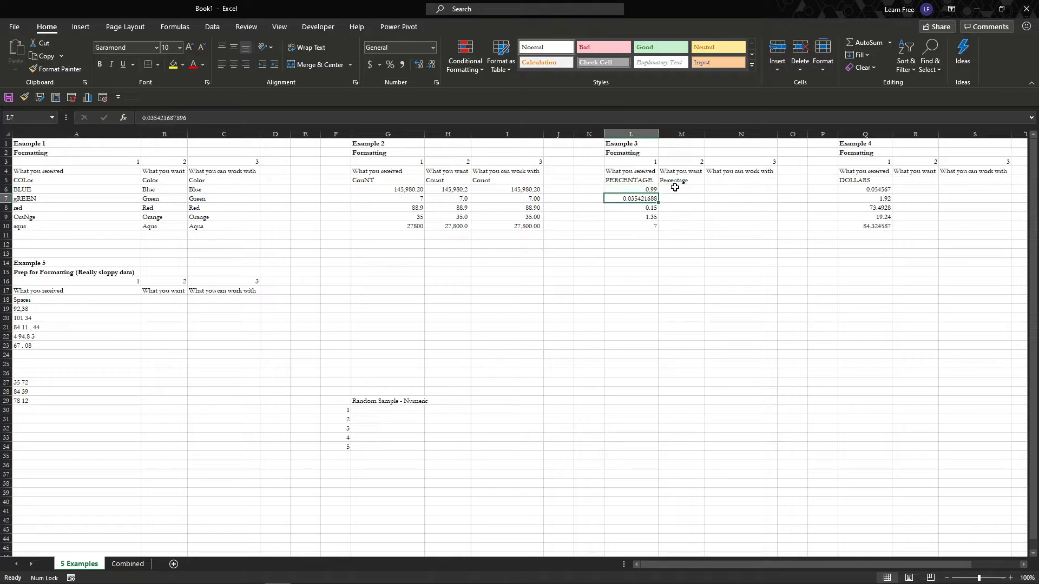
pyautogui.press('Up')
pyautogui.press('Up')
pyautogui.press('Up')
pyautogui.press('Up')
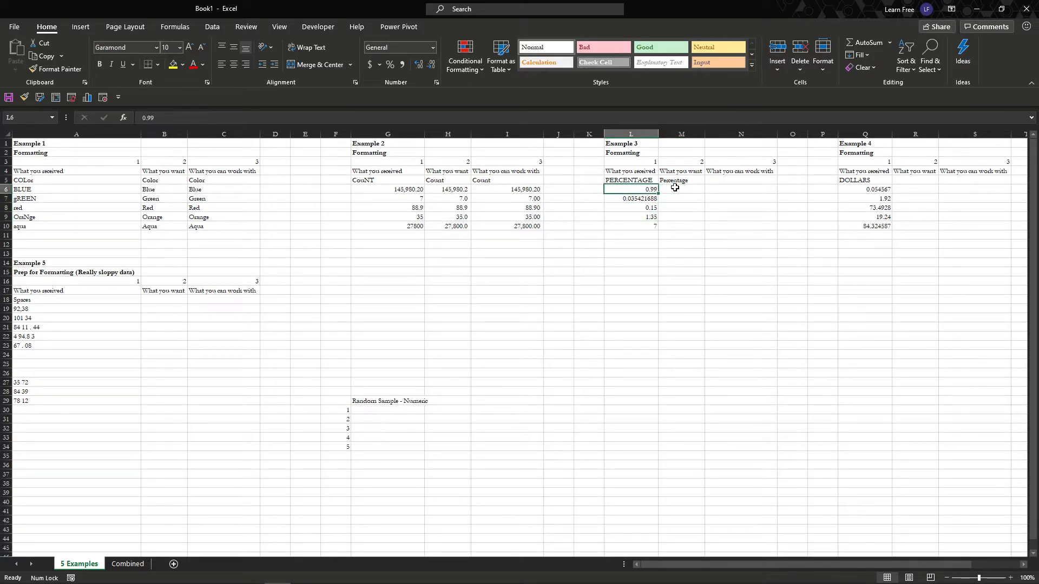
pyautogui.hotkey('ctrl', 'shift', 'Down')
pyautogui.hotkey('ctrl', 'c')
pyautogui.press('Right')
pyautogui.hotkey('ctrl', 'v')
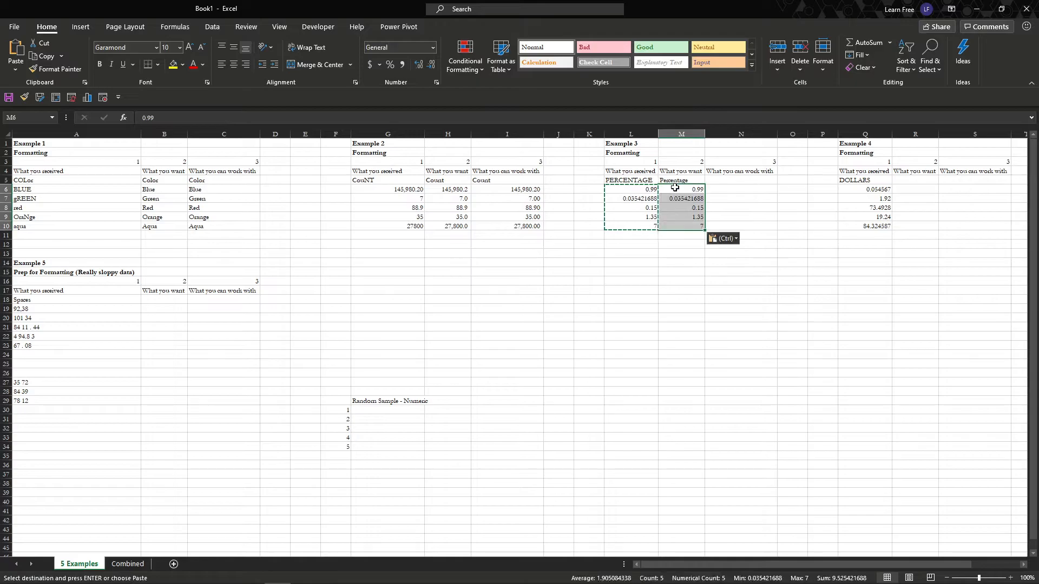
pyautogui.press('Escape')
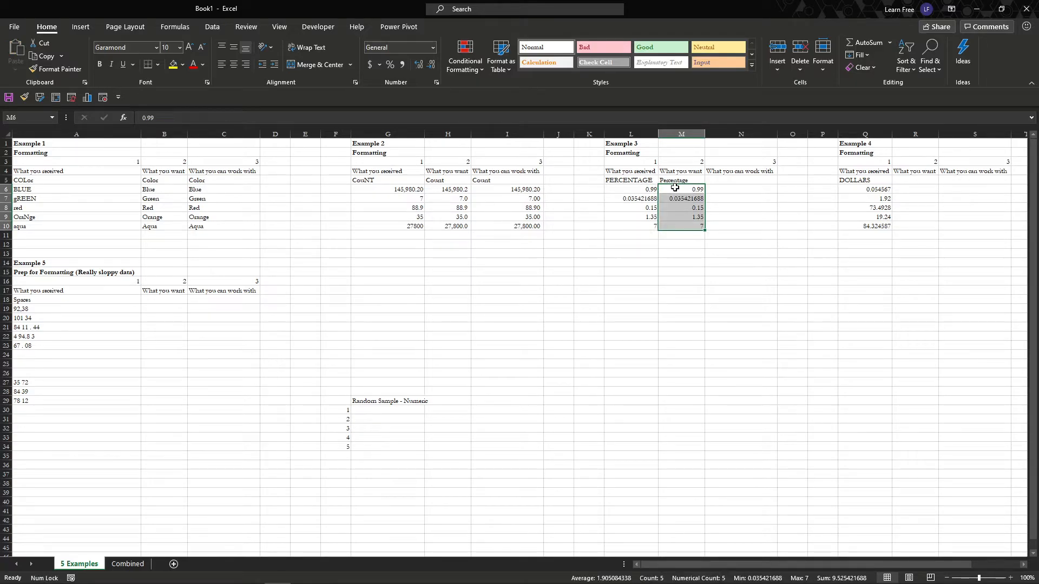
pyautogui.click(390, 65)
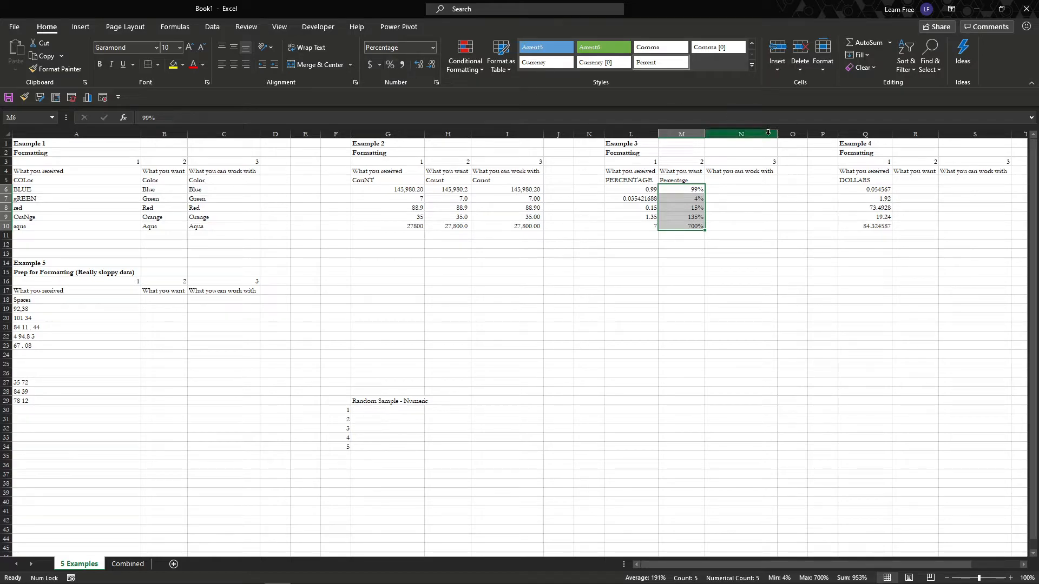
# Copy the Percentage header and values in M5:M10 and paste them as values only into N5:N10
pyautogui.click(694, 179)
pyautogui.hotkey('ctrl', 'shift', 'Down')
pyautogui.hotkey('ctrl', 'c')
pyautogui.press('Right')
pyautogui.hotkey('shift', 'F10')
pyautogui.press('Down')
pyautogui.press('Down')
pyautogui.press('Right')
pyautogui.press('Return')
# Reduce the percentages in N6:N10 to zero decimal places
pyautogui.press('Down')
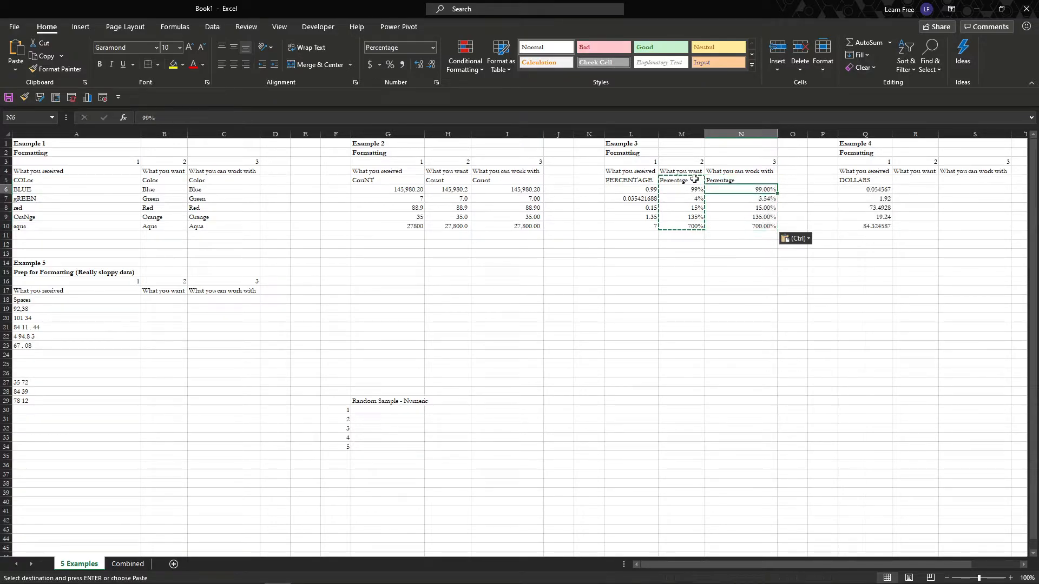
pyautogui.hotkey('ctrl', 'shift', 'Down')
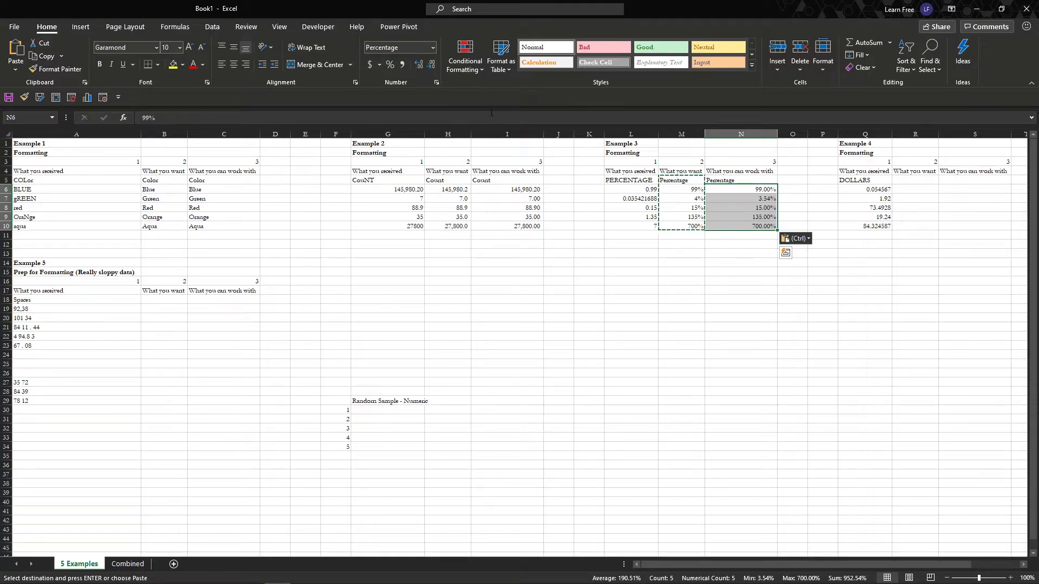
pyautogui.click(434, 69)
pyautogui.click(435, 70)
# Enter a PROPER formula in R5 that converts the DOLLARS header in Q5 to proper case
pyautogui.click(889, 191)
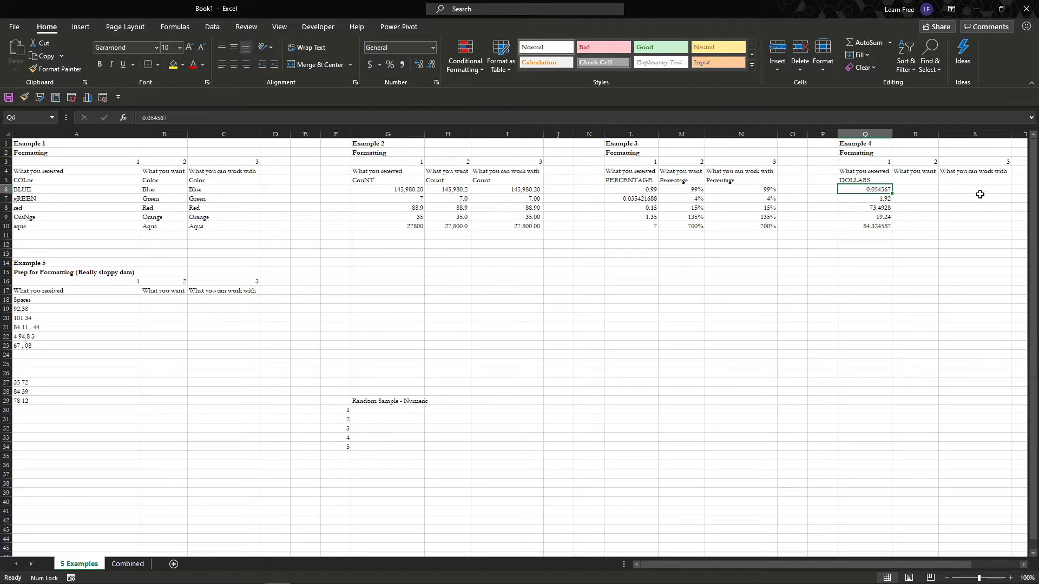
pyautogui.click(920, 184)
pyautogui.write('=prop')
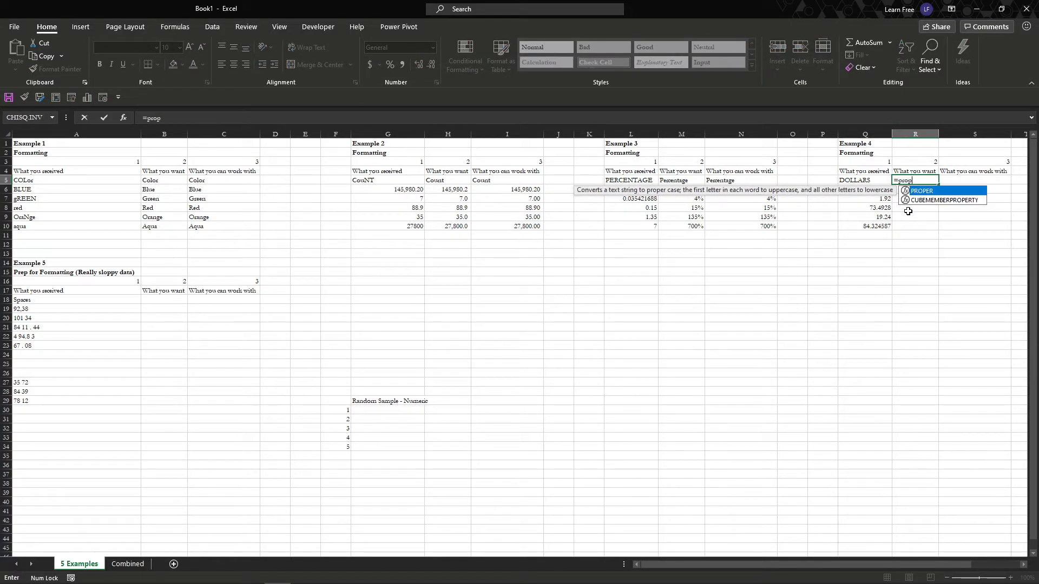
pyautogui.press('Tab')
pyautogui.press('Left')
pyautogui.press('Return')
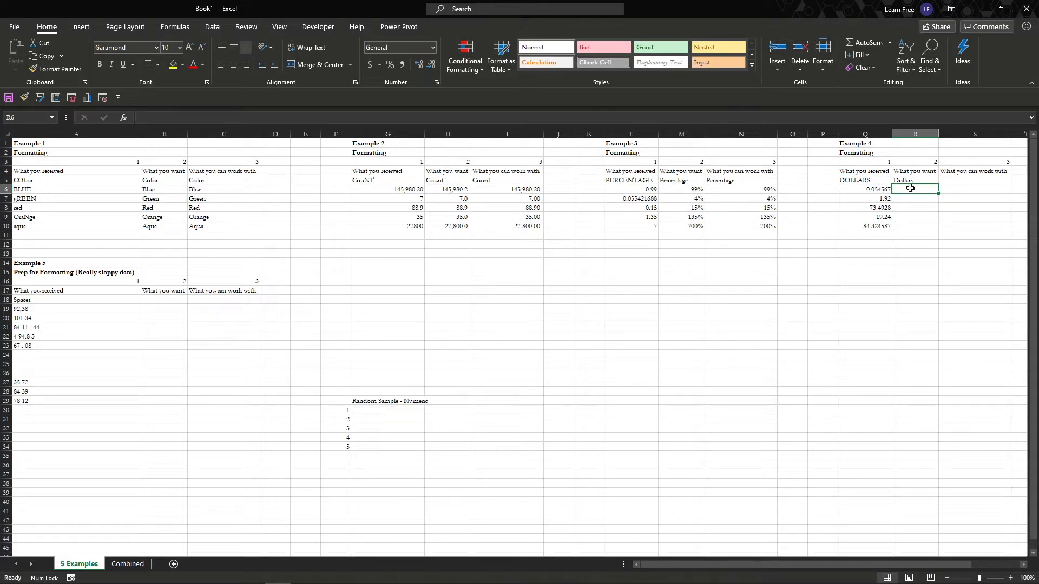
# Copy the received dollar amounts in Q6:Q10 into R6:R10 under "What you want"
pyautogui.moveTo(885, 192); pyautogui.dragTo(885, 226)
pyautogui.hotkey('ctrl', 'c')
pyautogui.click(920, 189)
pyautogui.hotkey('ctrl', 'v')
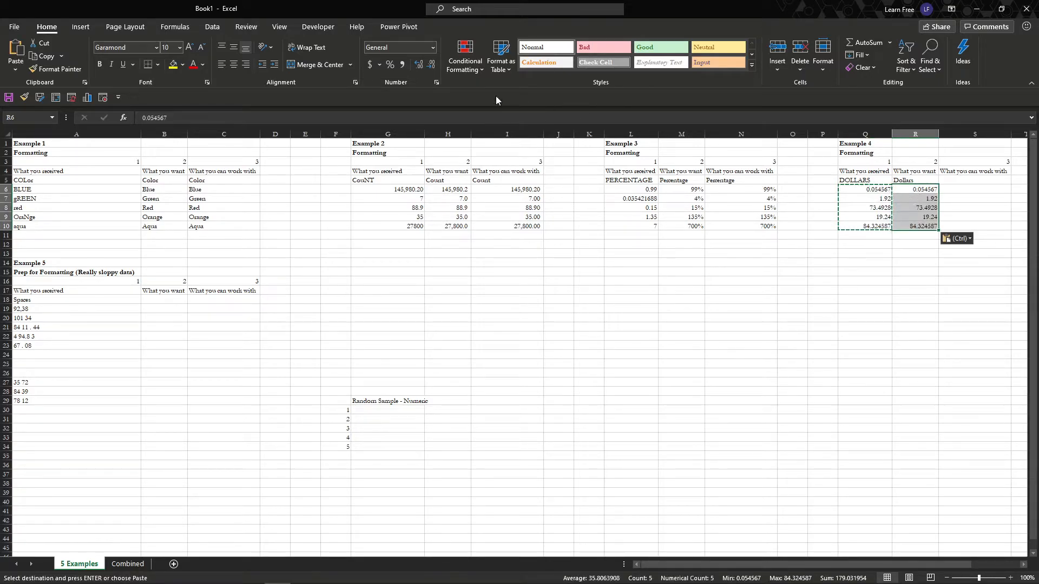
# Apply the Accounting format to the amounts in R6:R10 and switch them to Currency
pyautogui.click(369, 64)
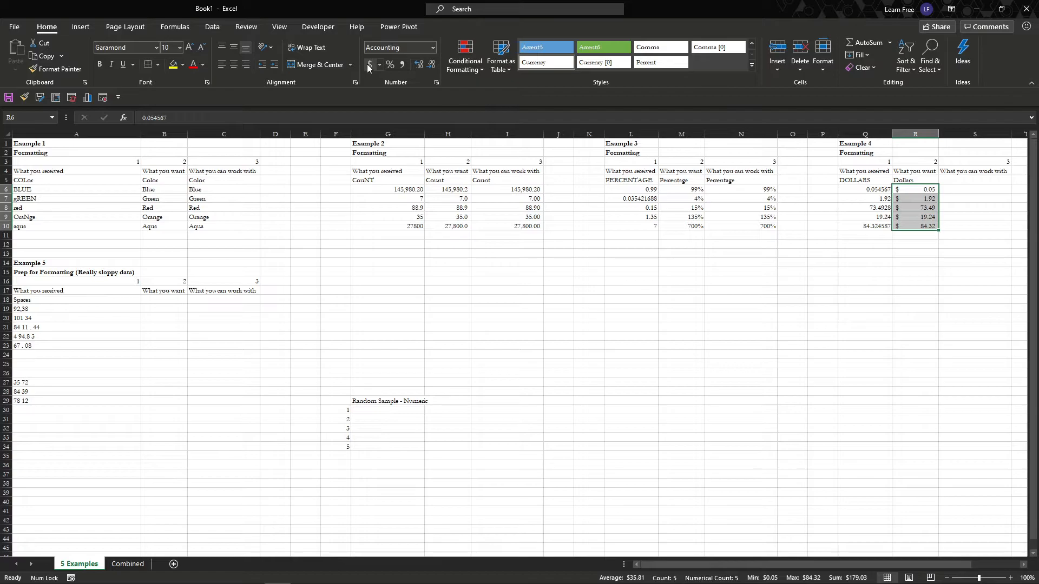
pyautogui.click(433, 49)
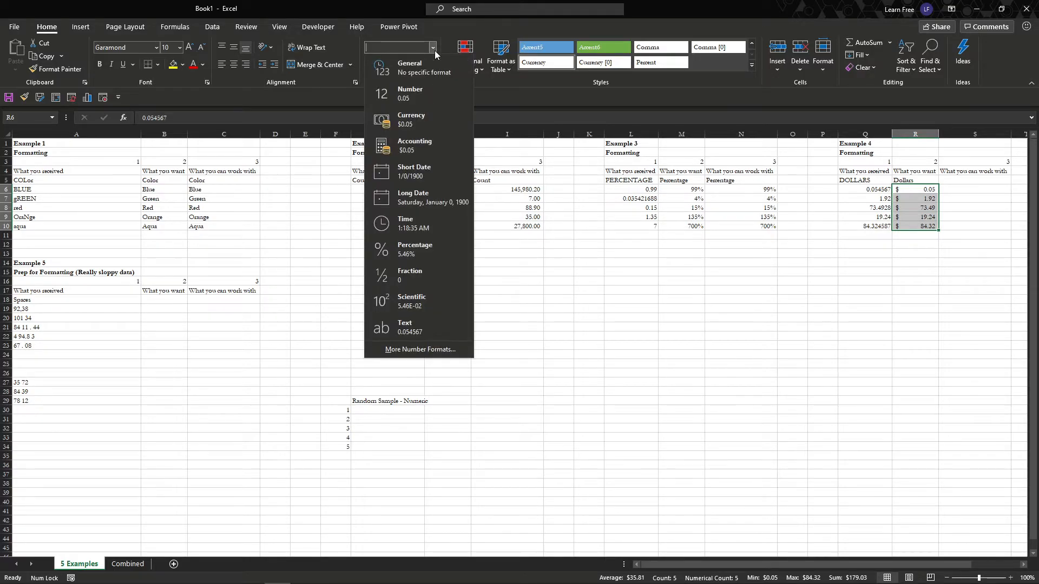
pyautogui.click(433, 126)
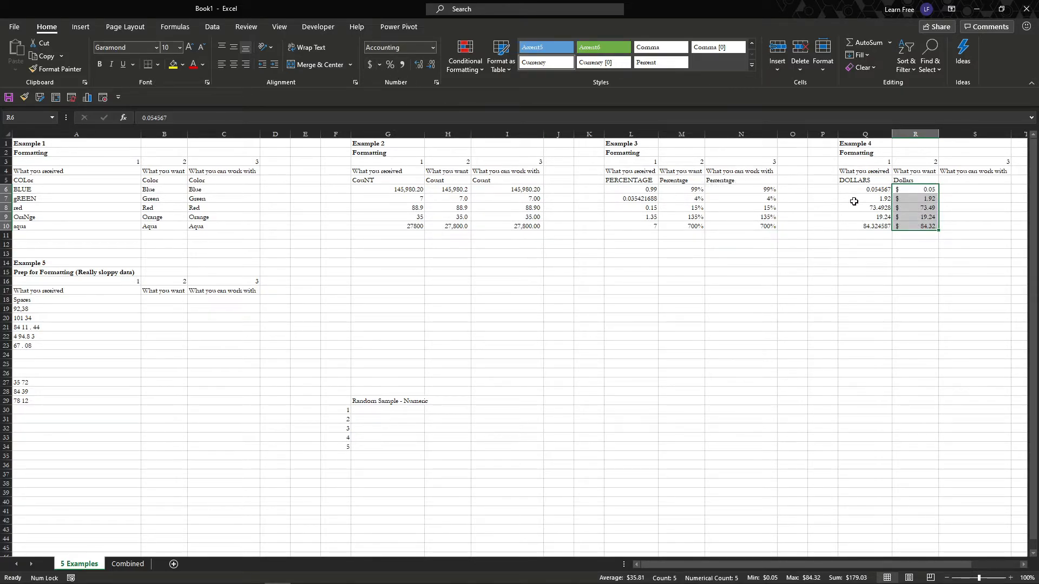
# Try the percent style on the amounts in R6:R10 and undo it
pyautogui.click(390, 64)
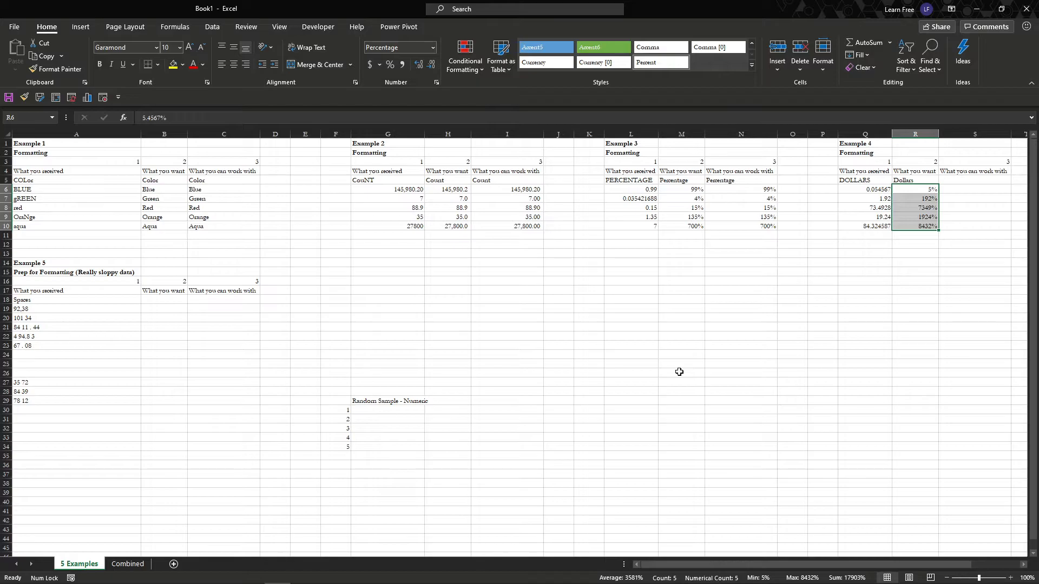
pyautogui.hotkey('ctrl', 'z')
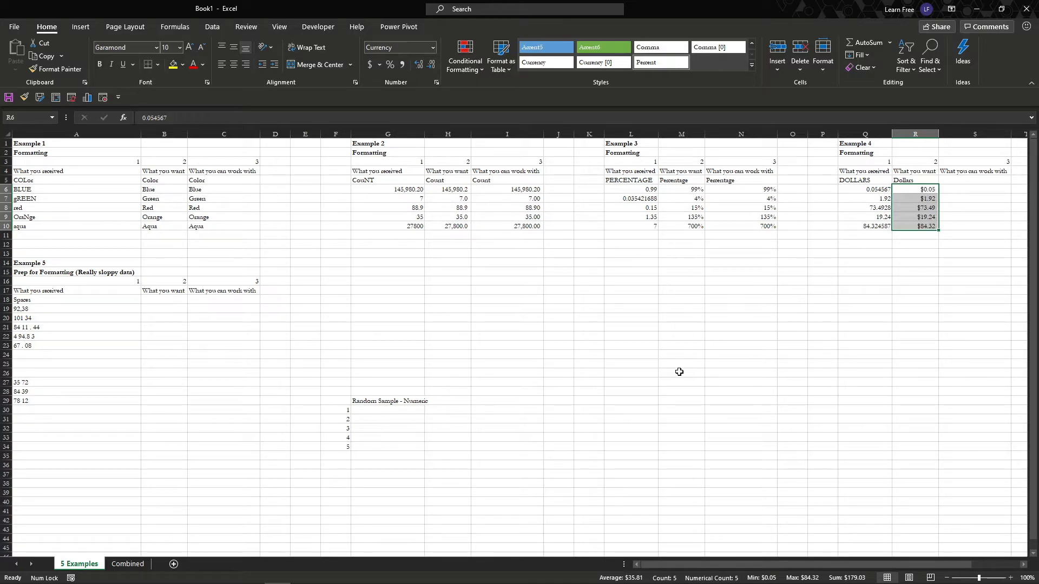
# Try the Number, Time and Date formats on the amounts in R6:R10, ending back on the Currency format
pyautogui.hotkey('ctrl', 'z')
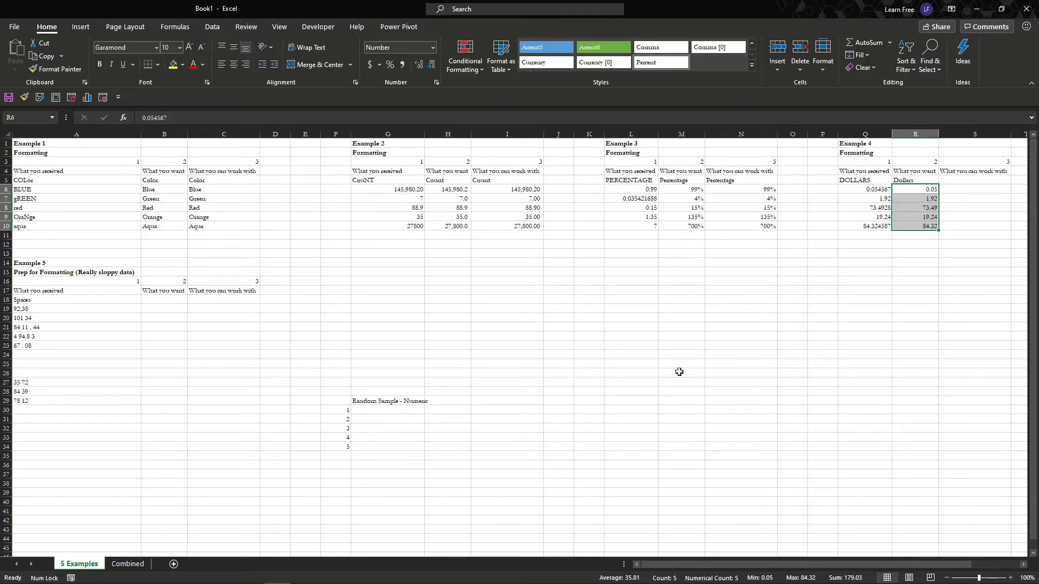
pyautogui.hotkey('ctrl', 'z')
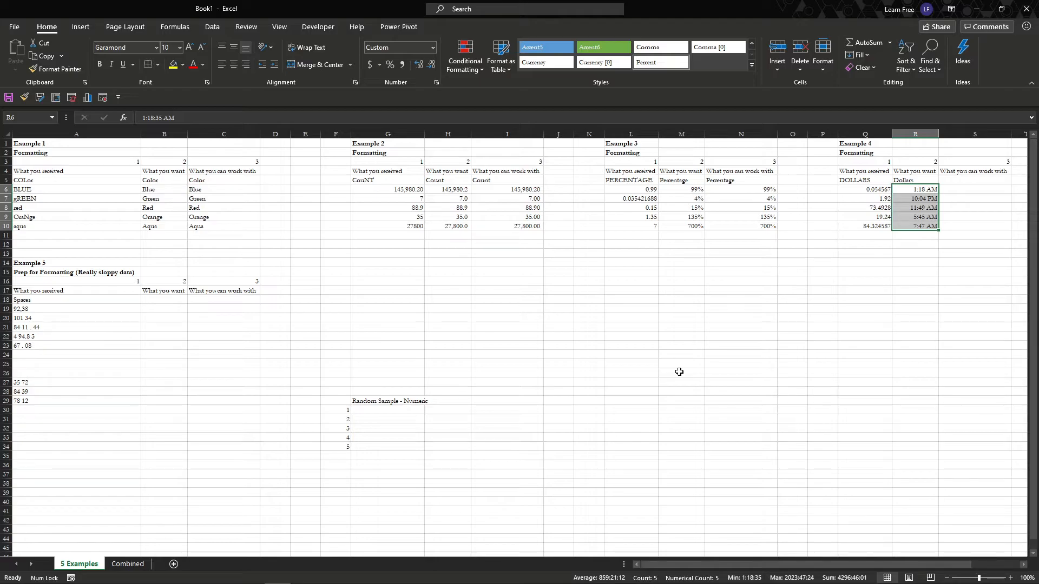
pyautogui.hotkey('ctrl', 'z')
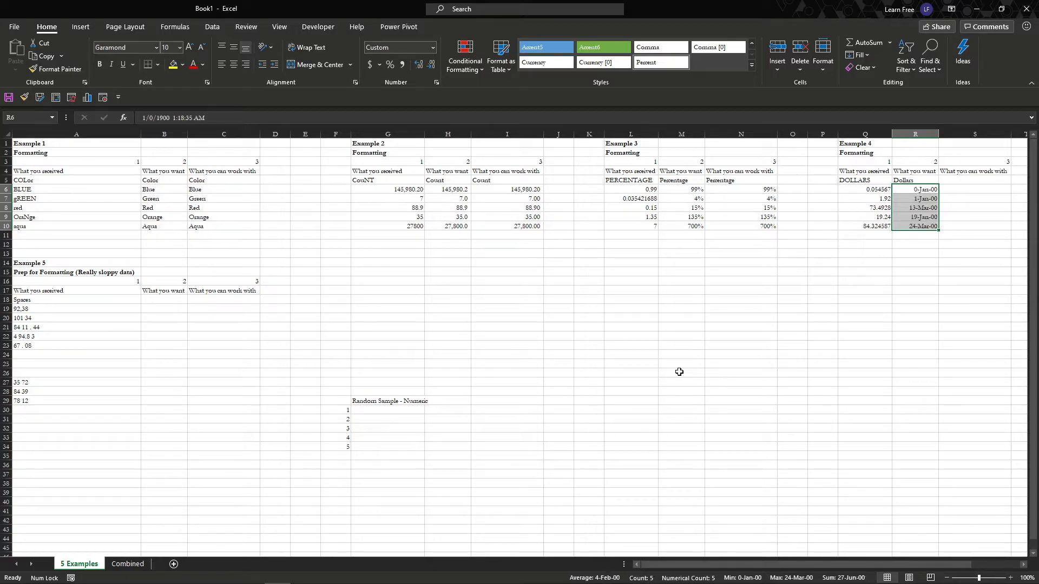
pyautogui.hotkey('ctrl', 'z')
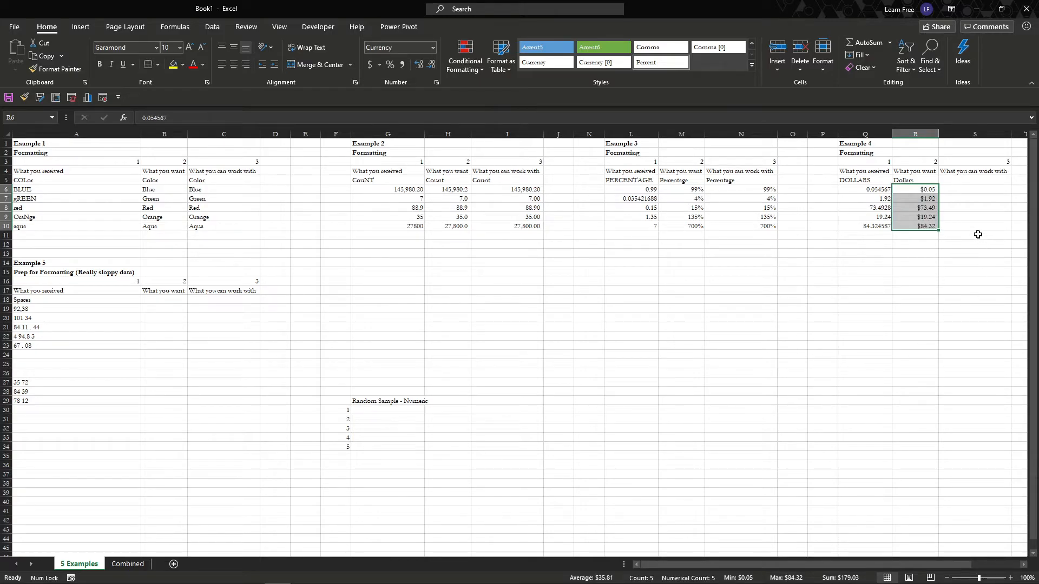
# Copy the Dollars header and amounts in R5:R10 and paste them as values starting at S5 under "What you can work with"
pyautogui.click(916, 182)
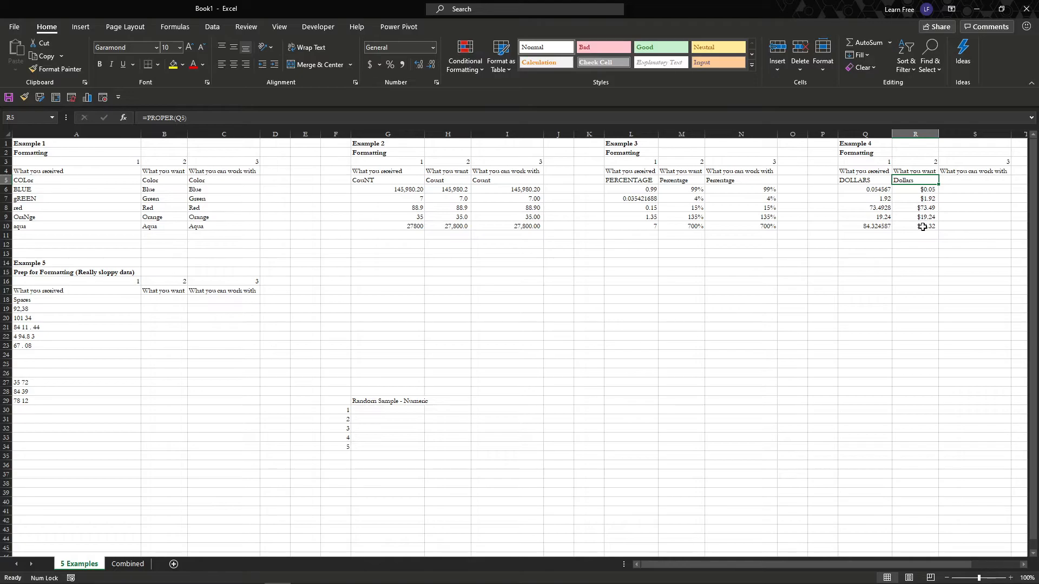
pyautogui.keyDown('shift'); pyautogui.click(921, 225); pyautogui.keyUp('shift')
pyautogui.hotkey('ctrl', 'c')
pyautogui.press('Right')
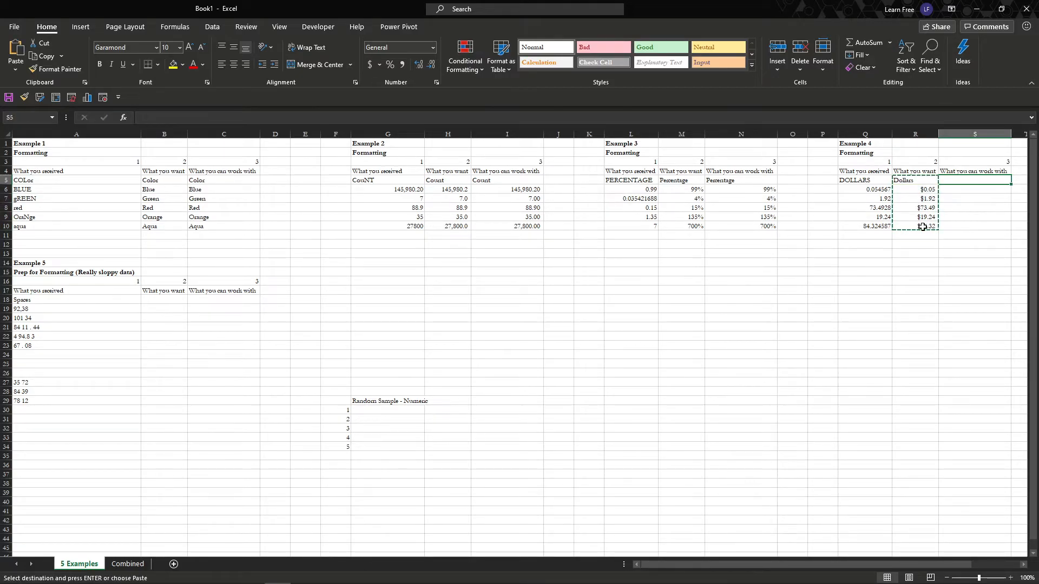
pyautogui.hotkey('shift', 'F10')
pyautogui.press('v')
# Paste the copied currency-formatted amounts over the plain values in S6:S10
pyautogui.hotkey('ctrl', 'shift', 'Down')
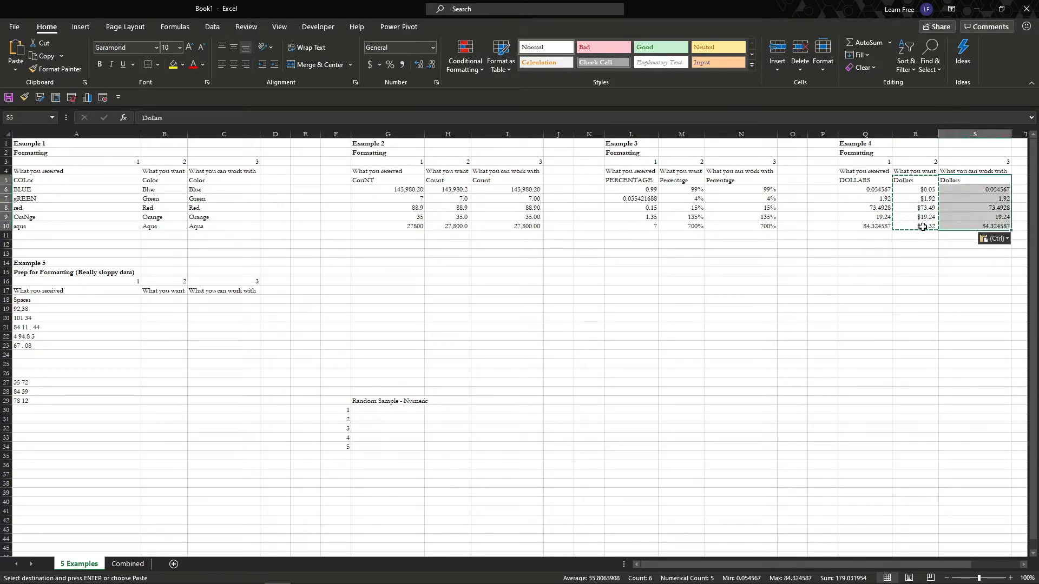
pyautogui.press('Down')
pyautogui.hotkey('ctrl', 'shift', 'Down')
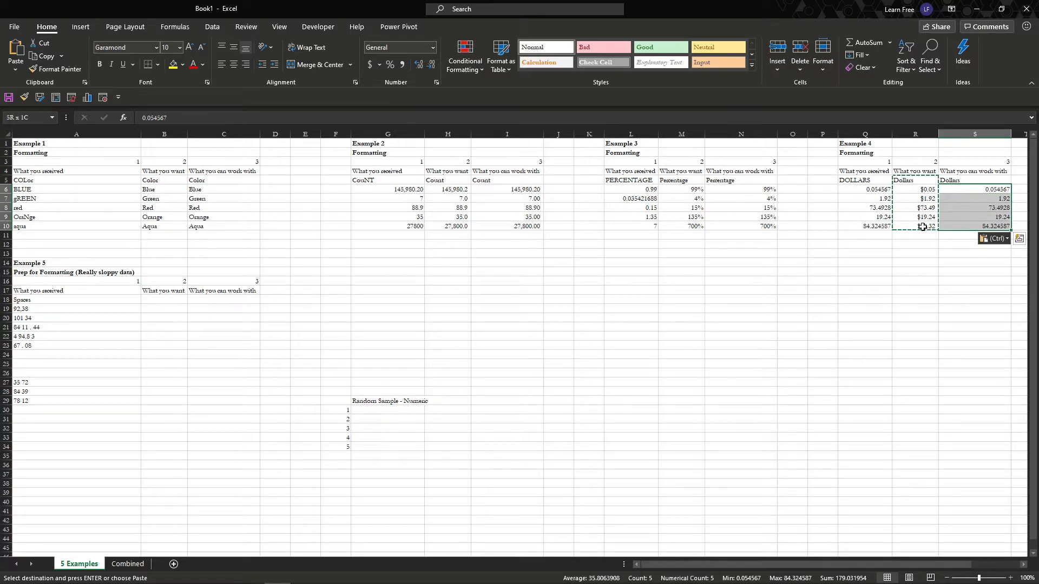
pyautogui.press('Return')
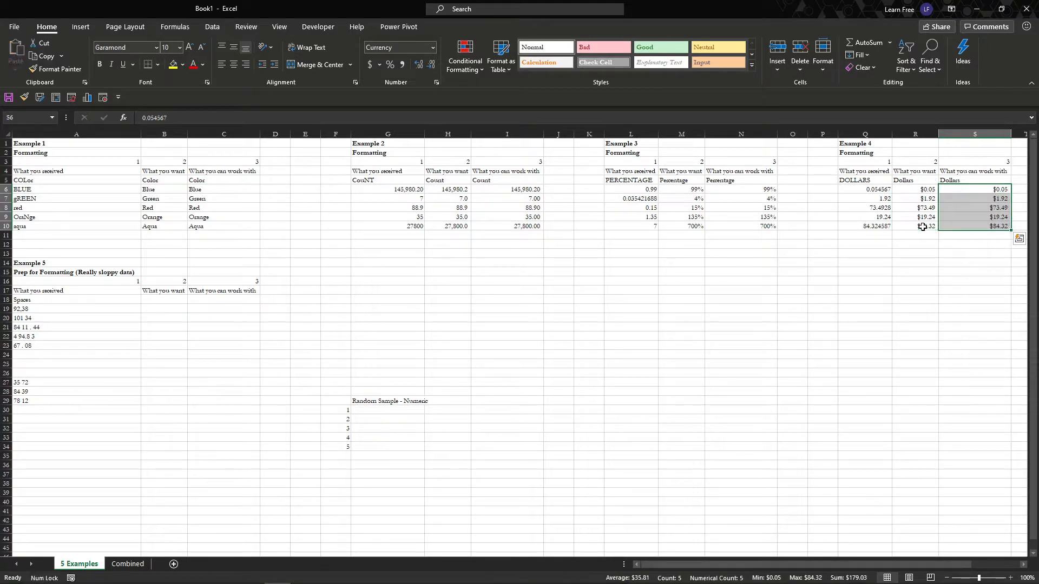
# Try the Currency and Accounting formats on the received values A19:A23 in Example 5, and set them to the Number format
pyautogui.hotkey('ctrl', 'Left')
pyautogui.hotkey('ctrl', 'Left')
pyautogui.hotkey('ctrl', 'Left')
pyautogui.hotkey('ctrl', 'Left')
pyautogui.hotkey('ctrl', 'Left')
pyautogui.hotkey('ctrl', 'Left')
pyautogui.hotkey('ctrl', 'Left')
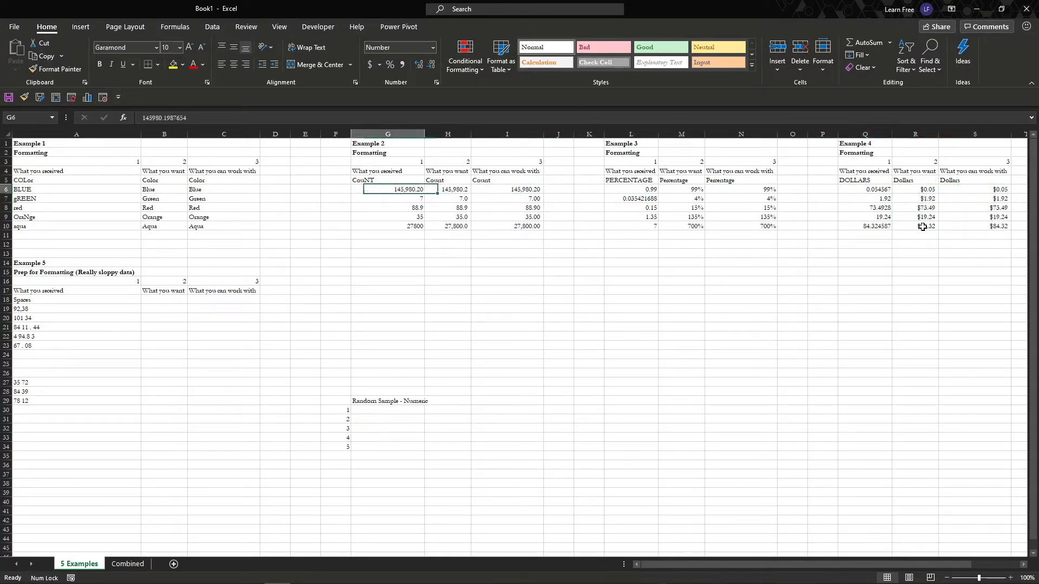
pyautogui.hotkey('ctrl', 'Down')
pyautogui.press('Down')
pyautogui.press('Down')
pyautogui.press('Down')
pyautogui.press('Down')
pyautogui.press('Down')
pyautogui.press('Down')
pyautogui.press('Down')
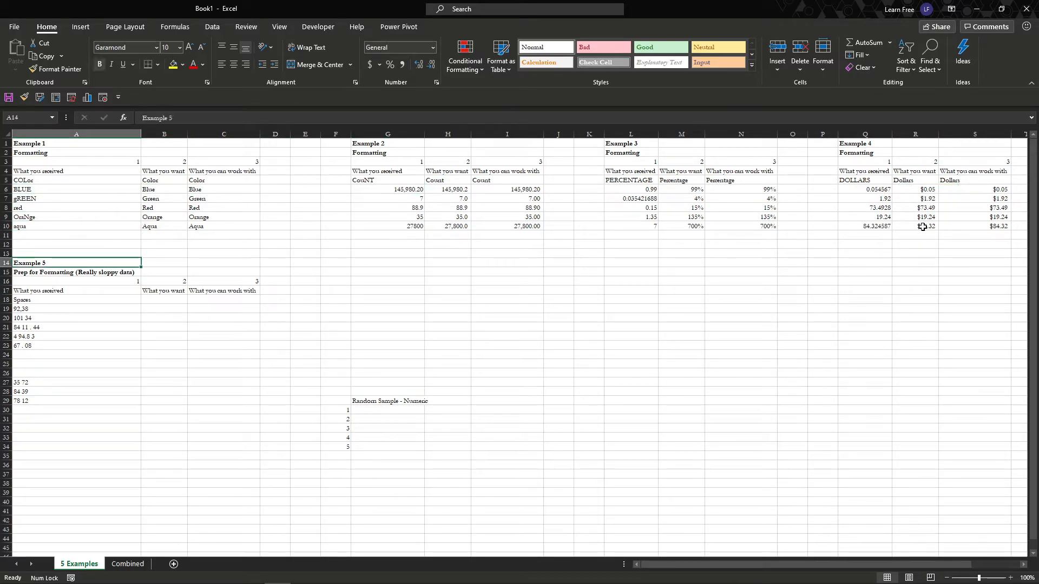
pyautogui.press('Down')
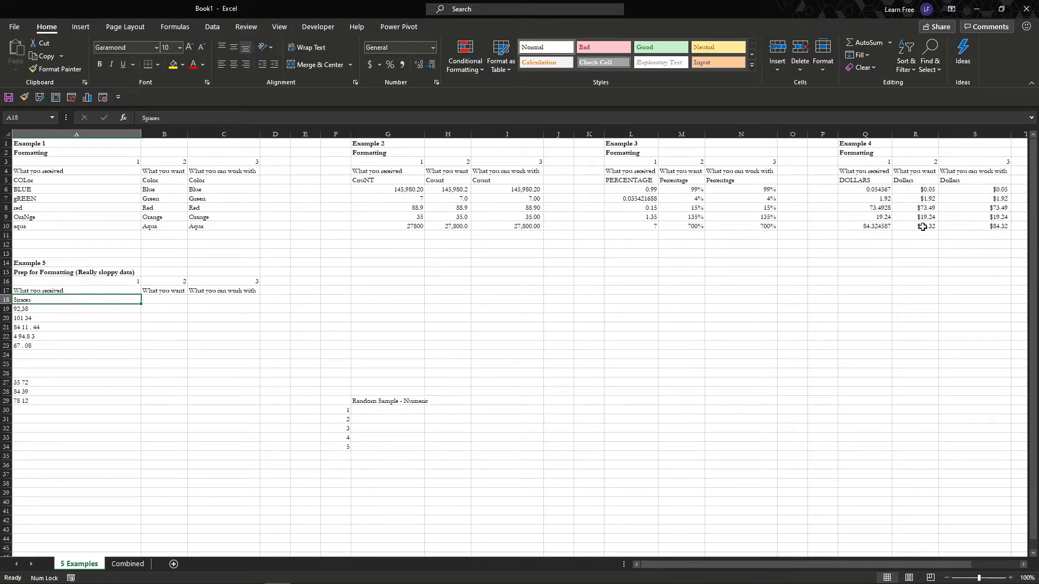
pyautogui.press('Down')
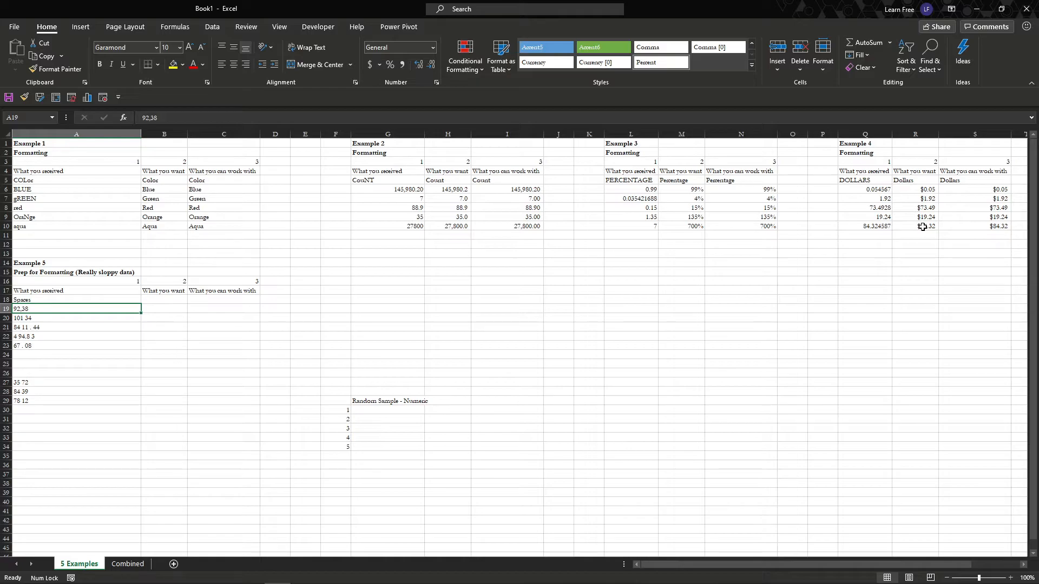
pyautogui.hotkey('ctrl', 'shift', 'Down')
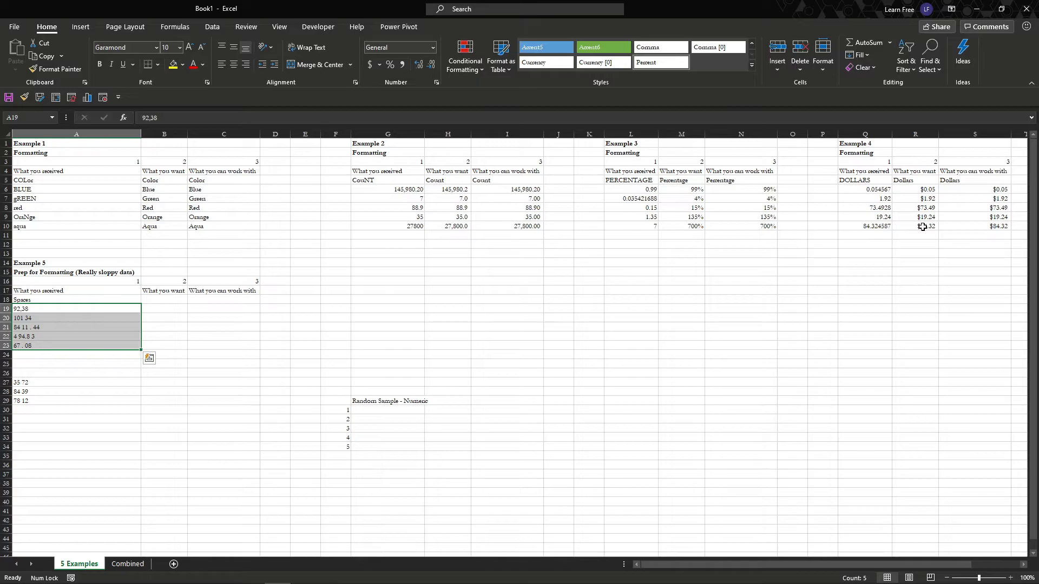
pyautogui.hotkey('ctrl', 'shift', '4')
pyautogui.click(372, 66)
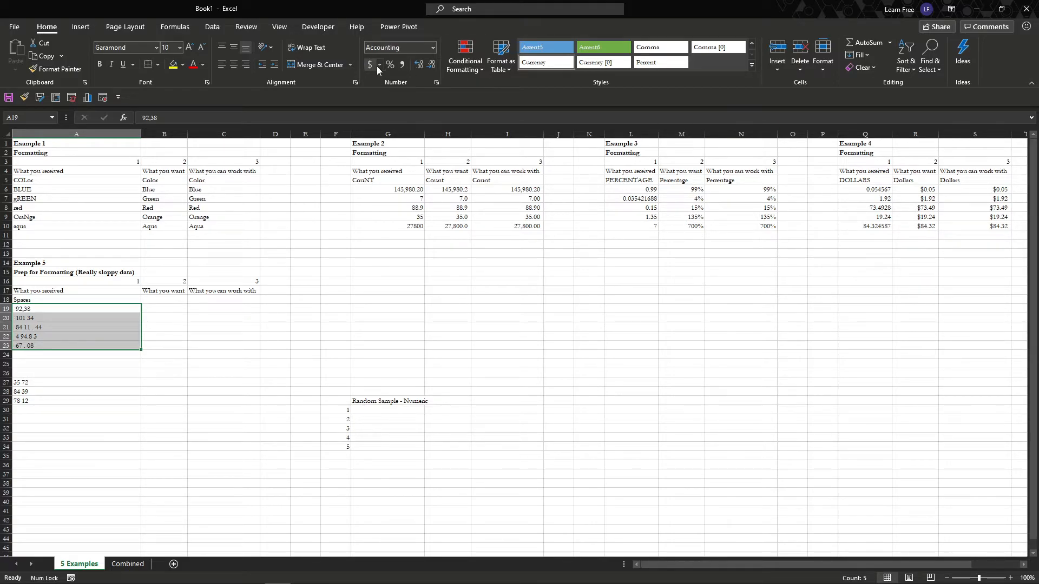
pyautogui.click(432, 52)
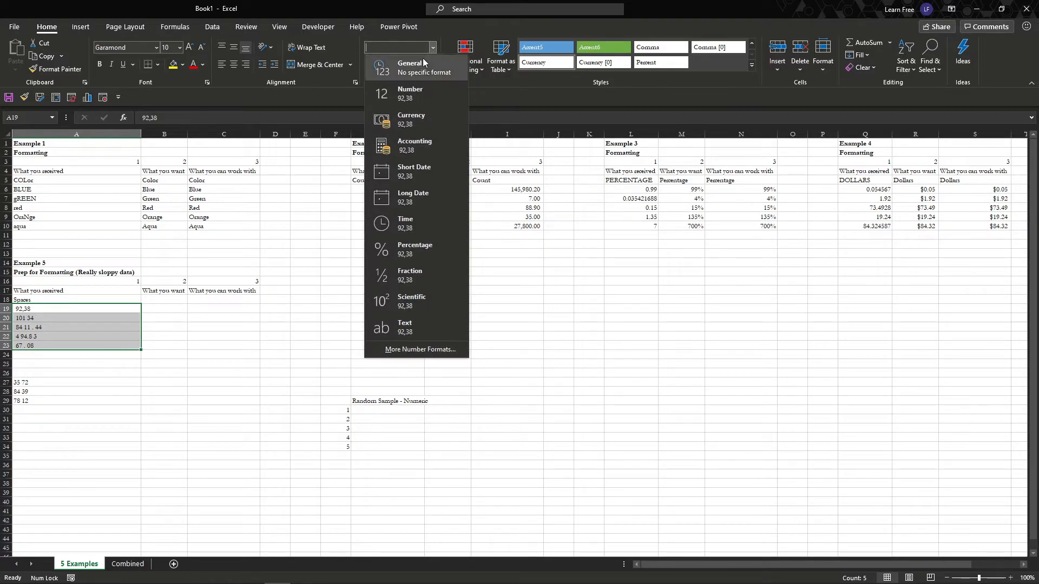
pyautogui.click(403, 96)
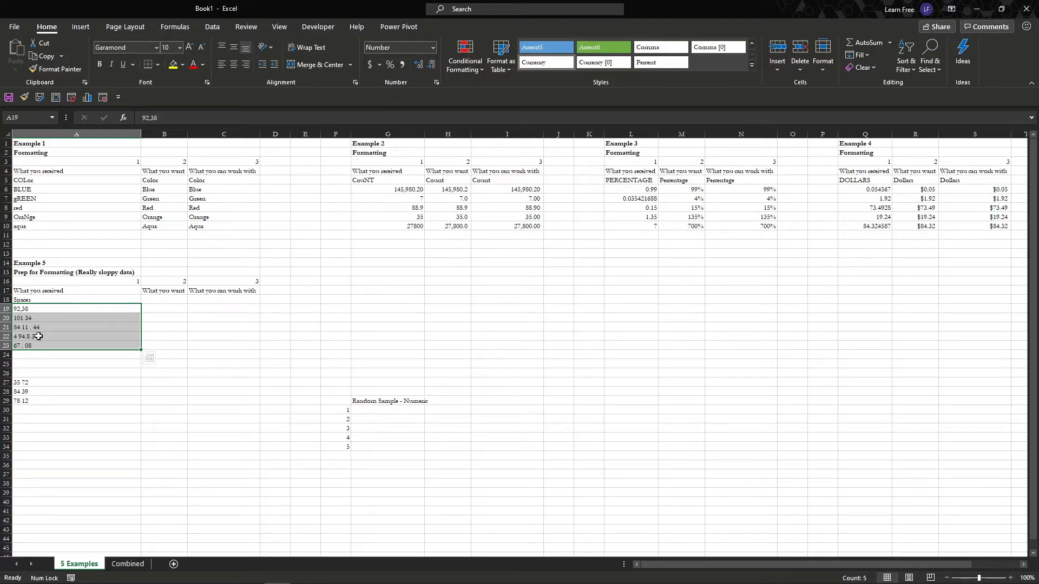
# Examine the received values in A19:A23 one by one for misplaced commas, spaces and decimal points
pyautogui.click(68, 366)
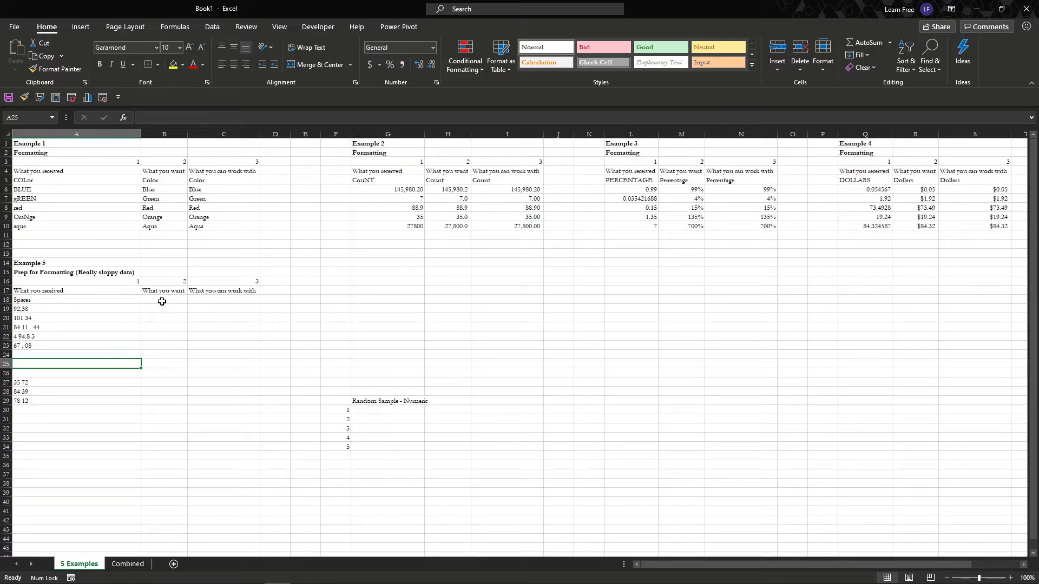
pyautogui.click(85, 307)
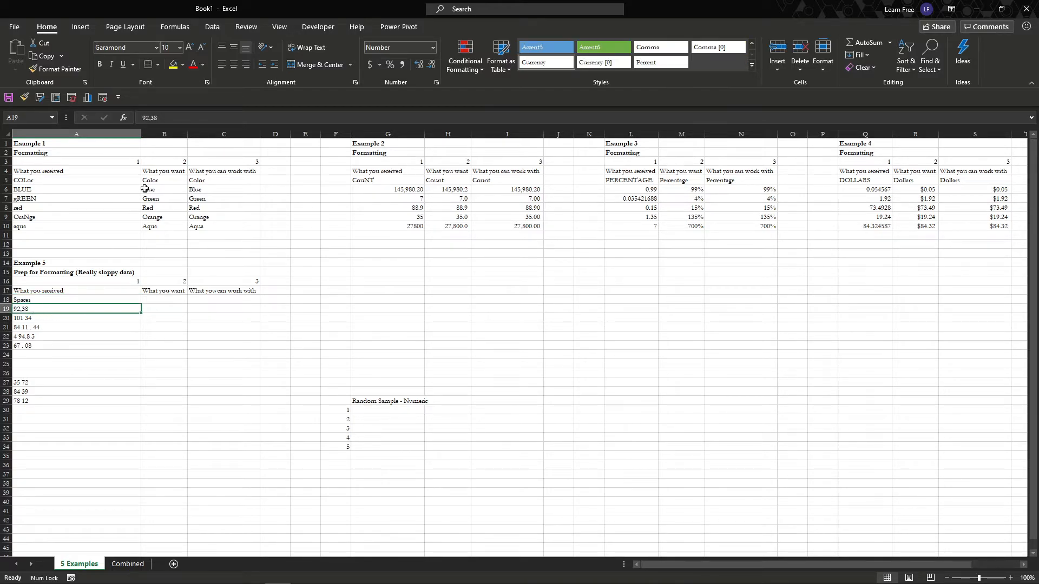
pyautogui.click(150, 119)
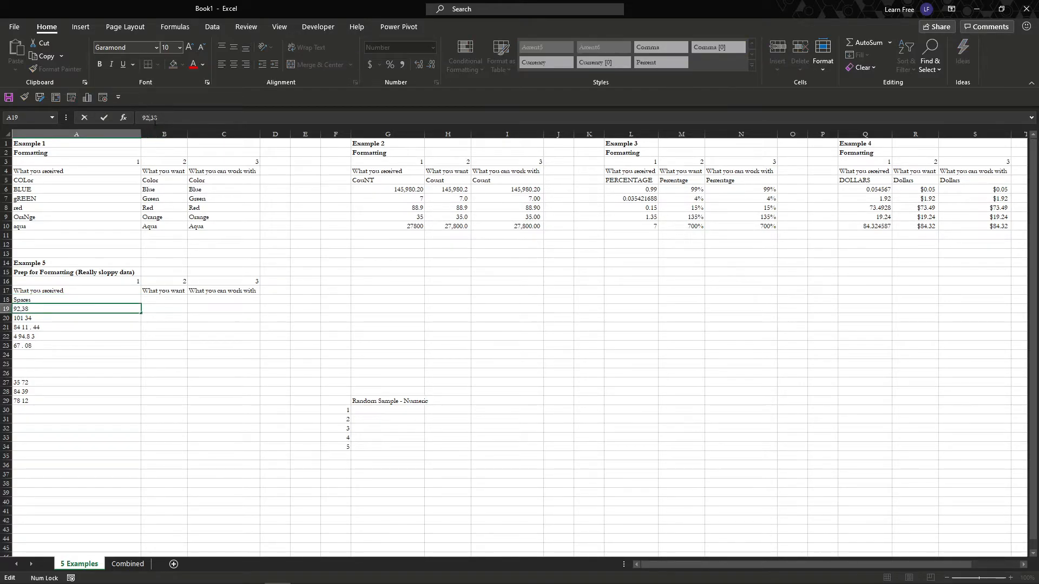
pyautogui.click(69, 321)
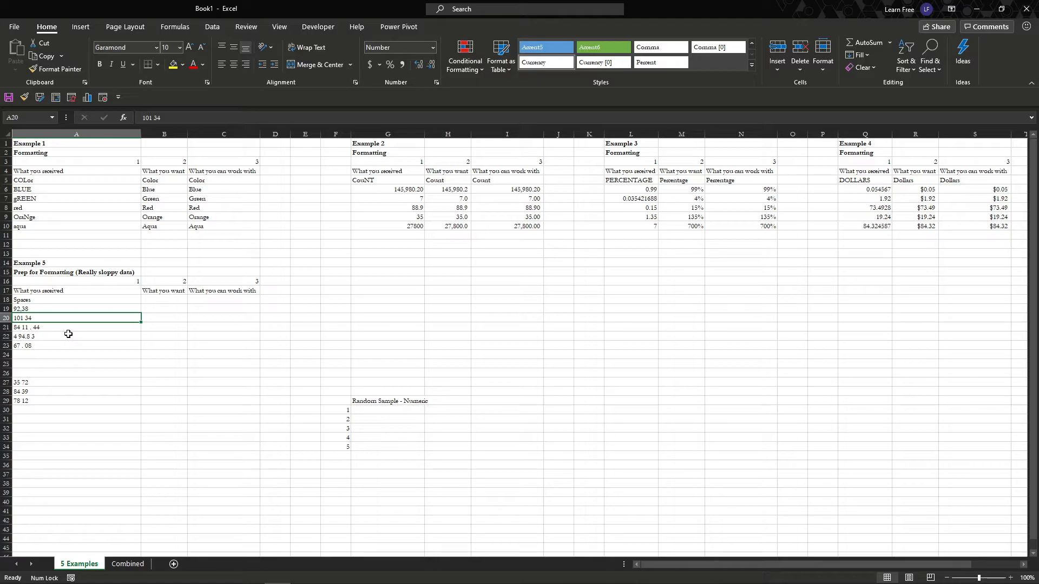
pyautogui.click(67, 328)
pyautogui.click(68, 336)
pyautogui.click(67, 346)
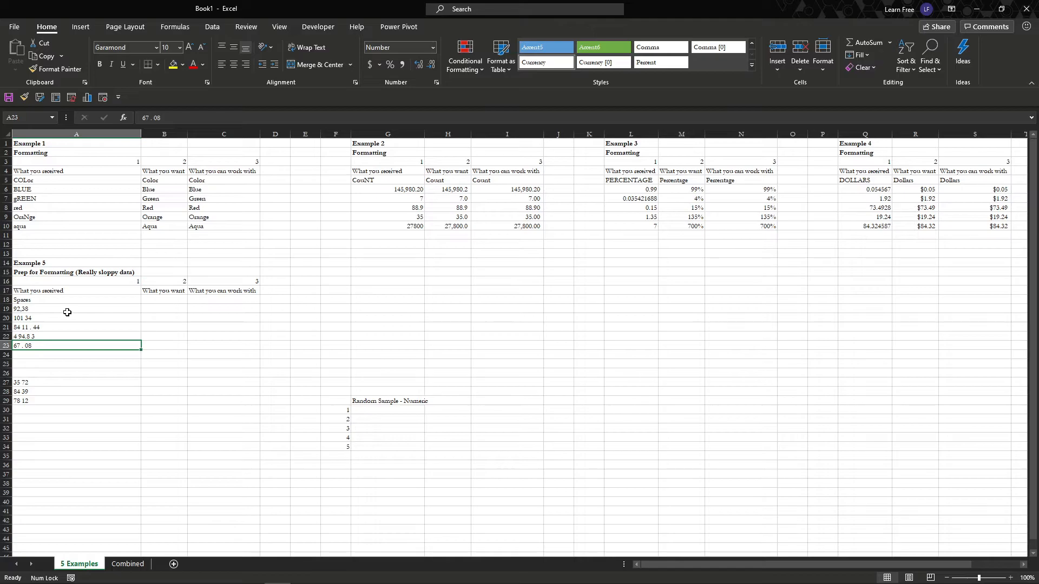
pyautogui.click(50, 311)
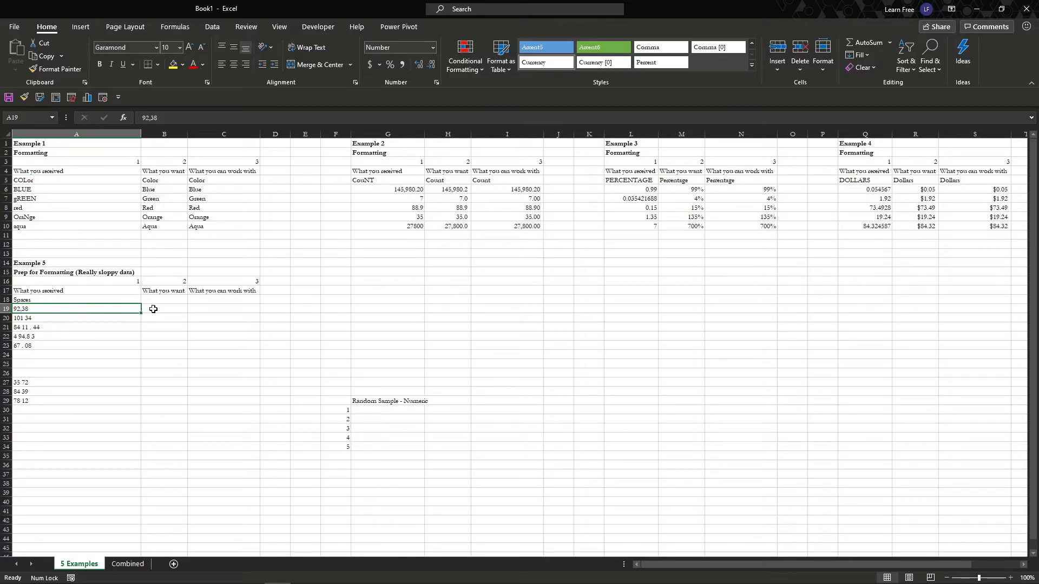
pyautogui.click(150, 117)
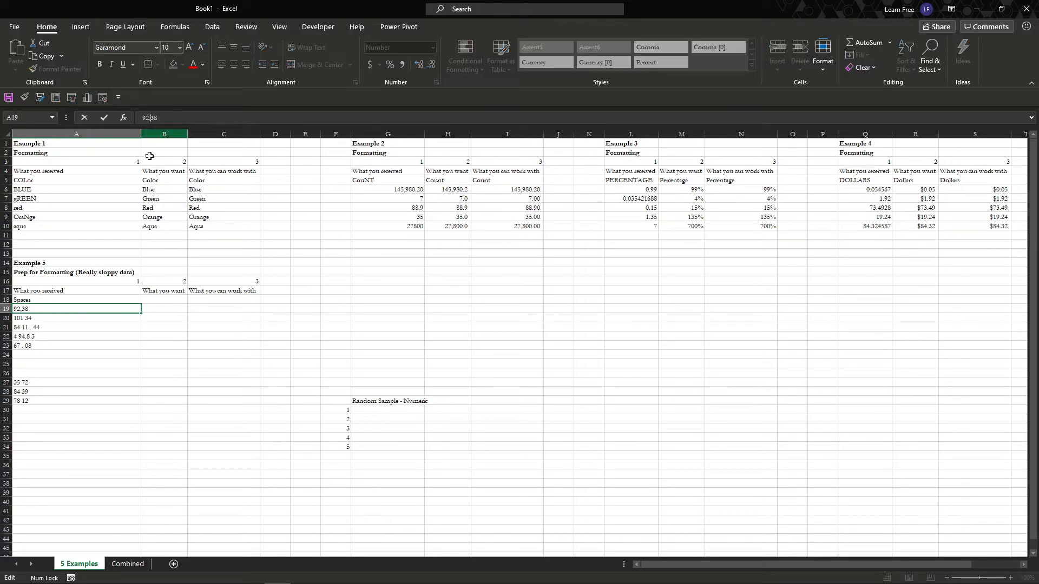
pyautogui.click(91, 318)
pyautogui.click(92, 328)
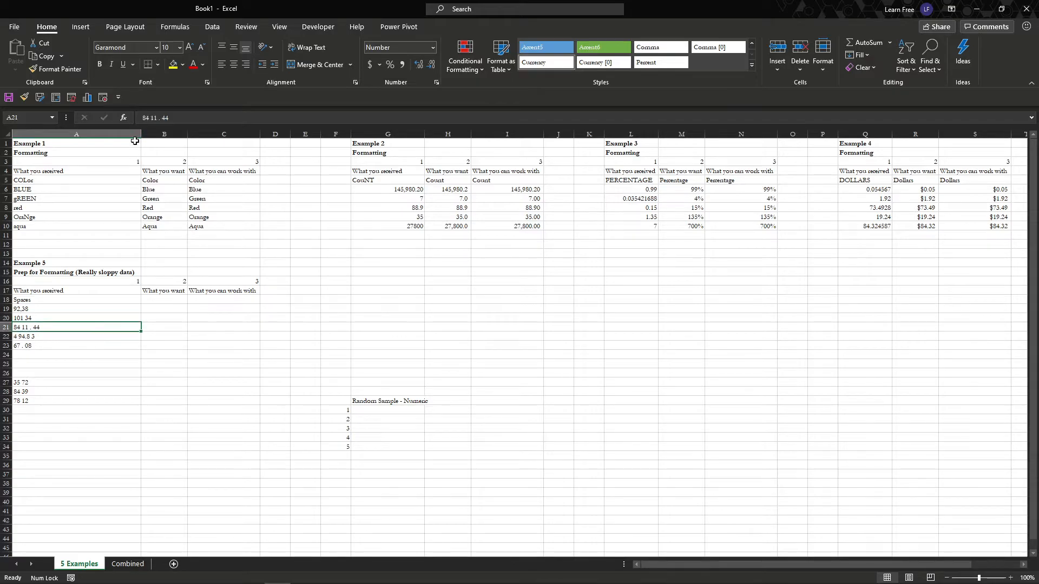
pyautogui.click(197, 365)
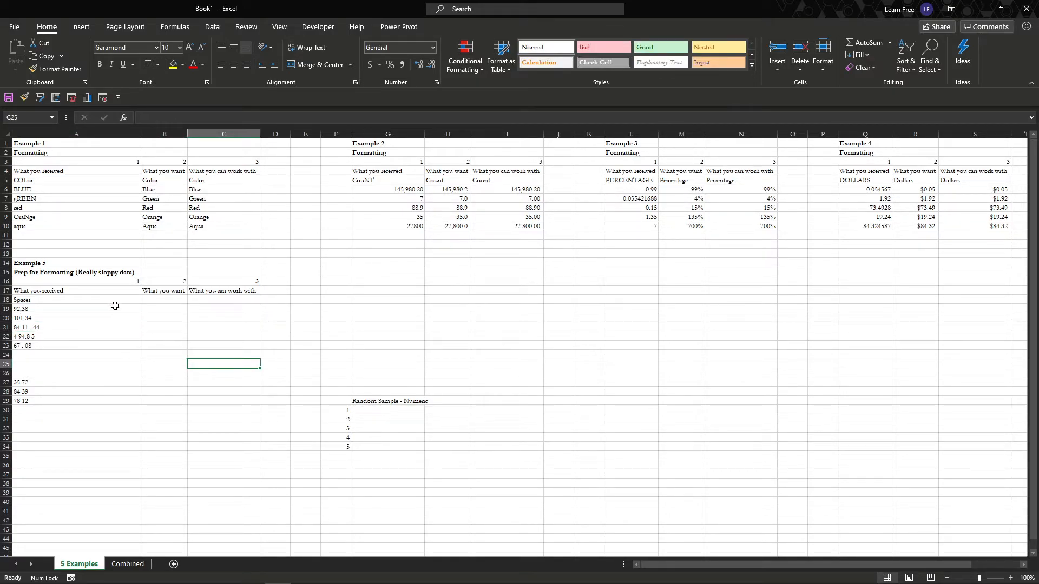
# Replace every space in the received values A19:A23 with a comma using Find and Replace
pyautogui.moveTo(115, 306); pyautogui.dragTo(113, 345)
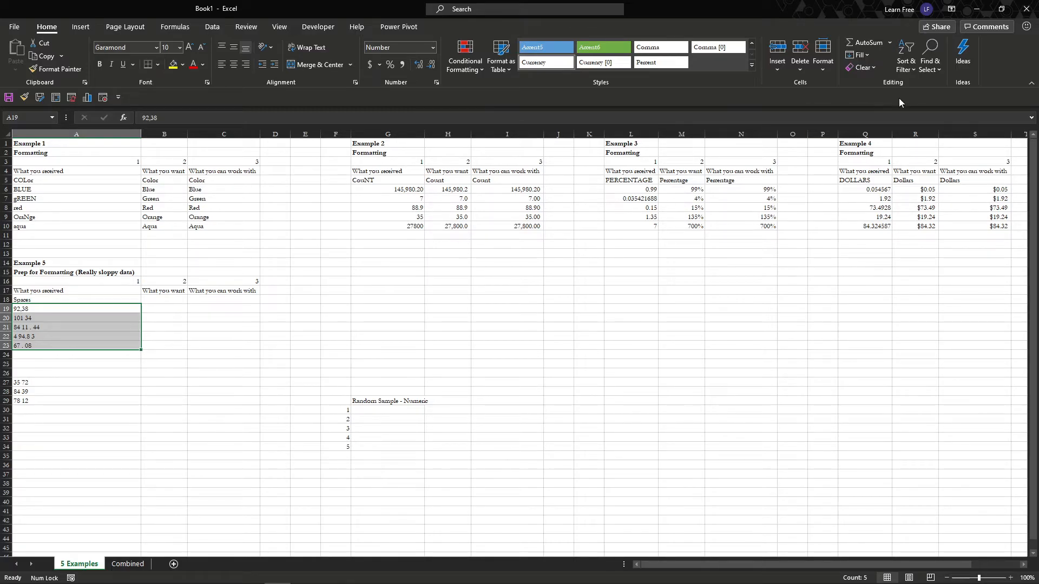
pyautogui.click(933, 67)
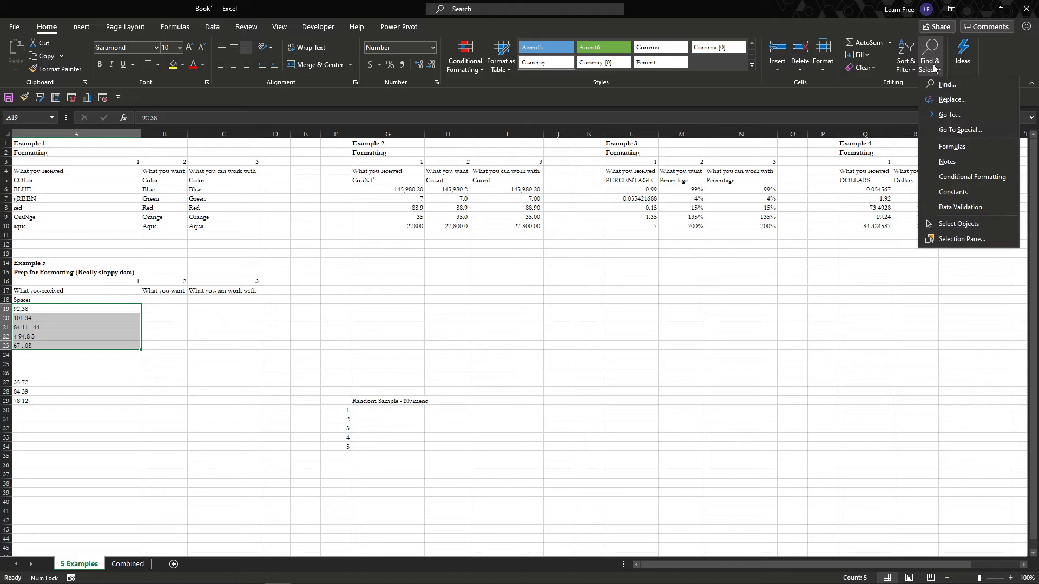
pyautogui.click(942, 101)
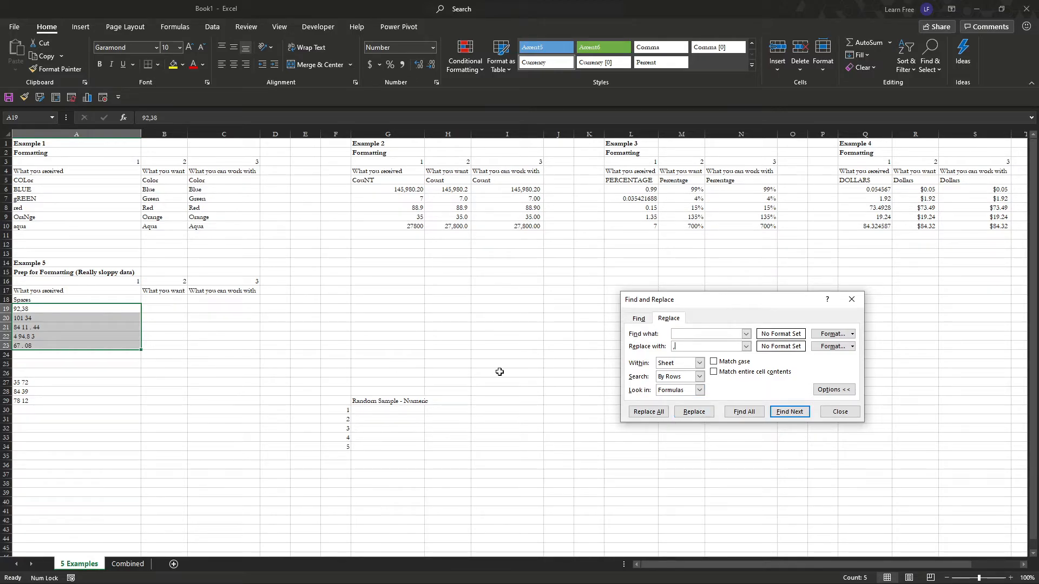
pyautogui.click(690, 414)
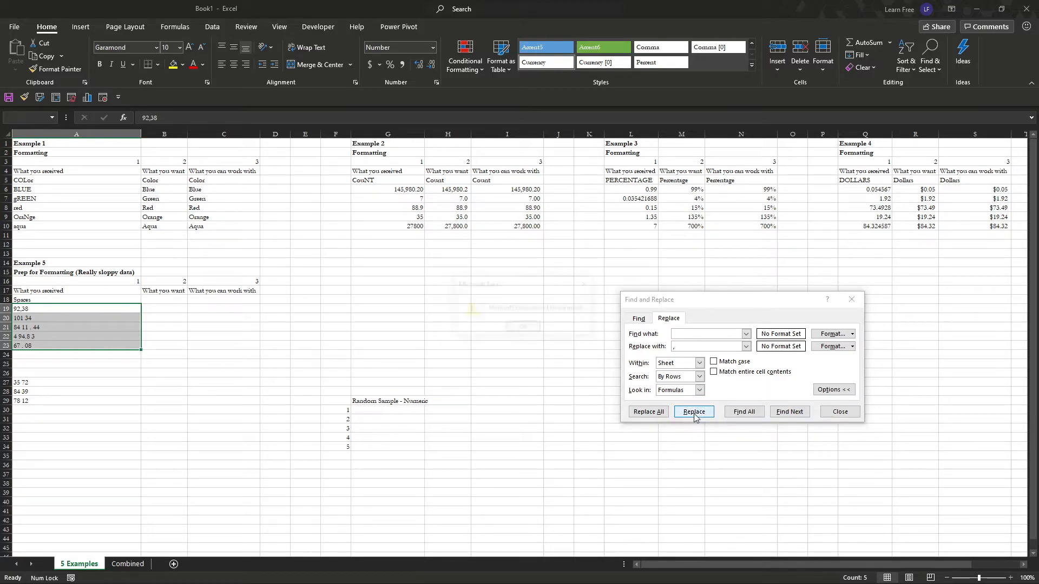
pyautogui.click(523, 327)
pyautogui.click(692, 334)
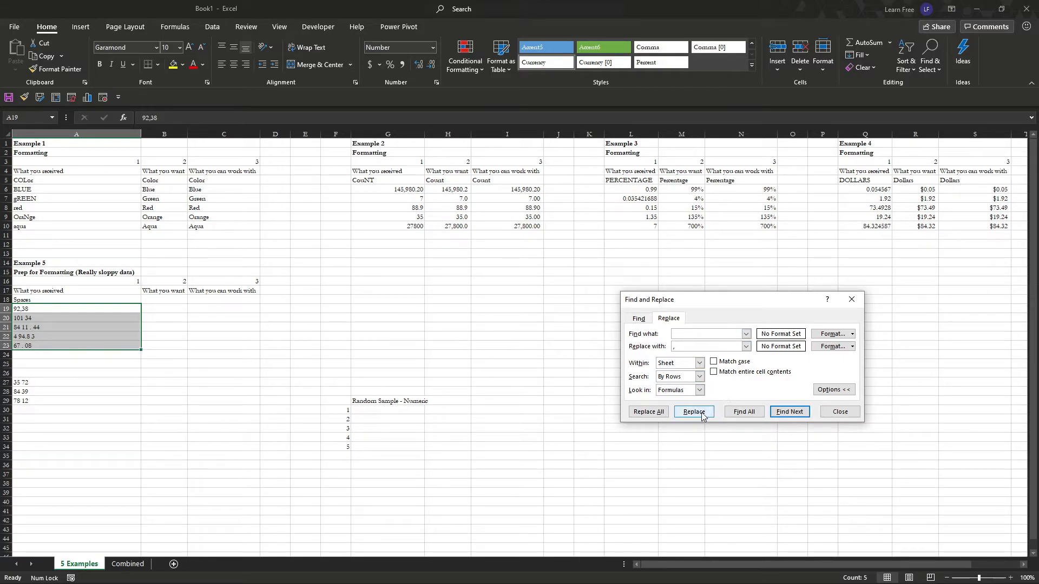
pyautogui.click(702, 414)
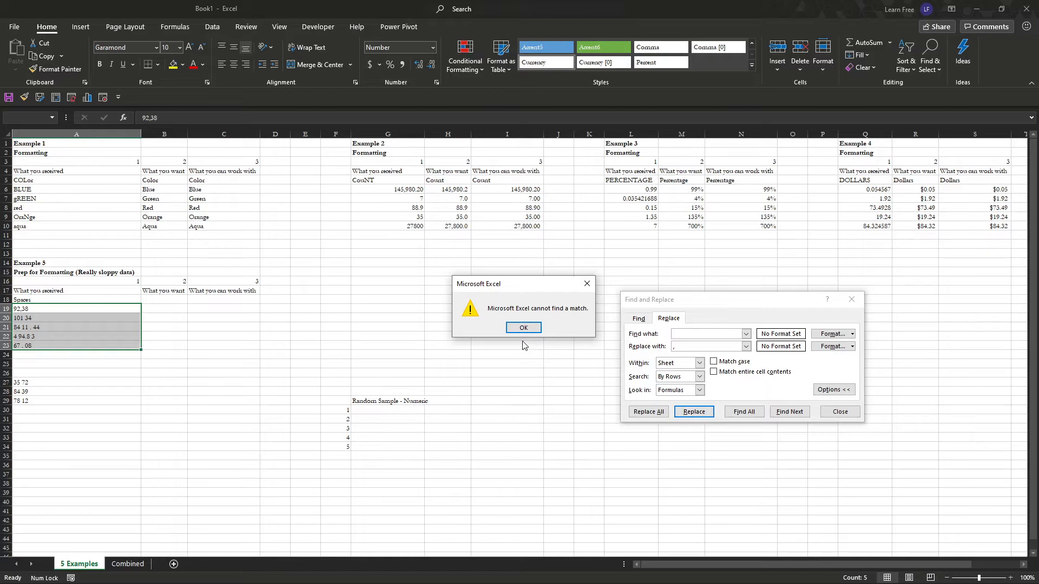
pyautogui.click(524, 328)
pyautogui.click(644, 411)
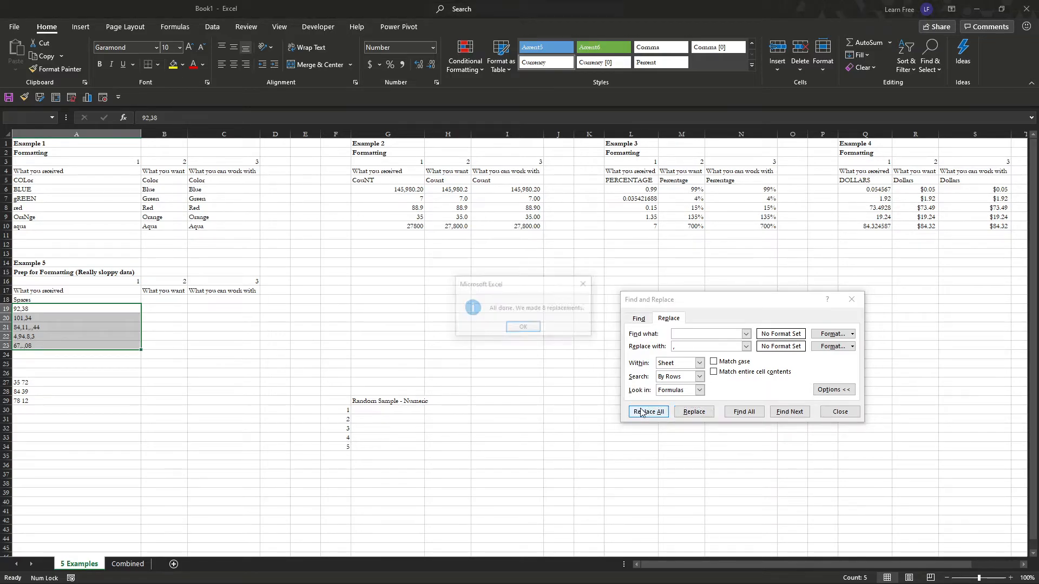
pyautogui.click(518, 327)
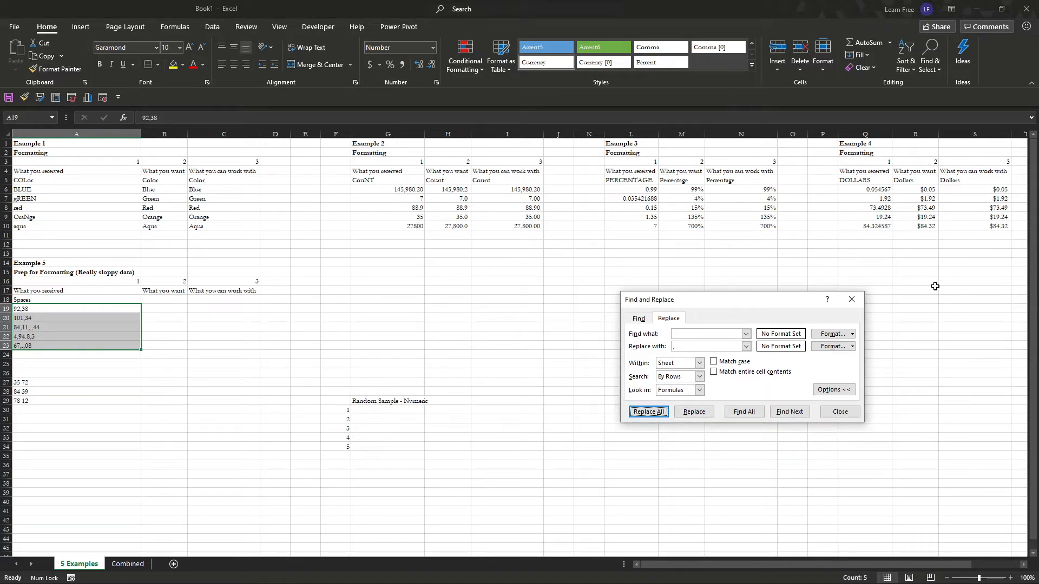
pyautogui.click(854, 304)
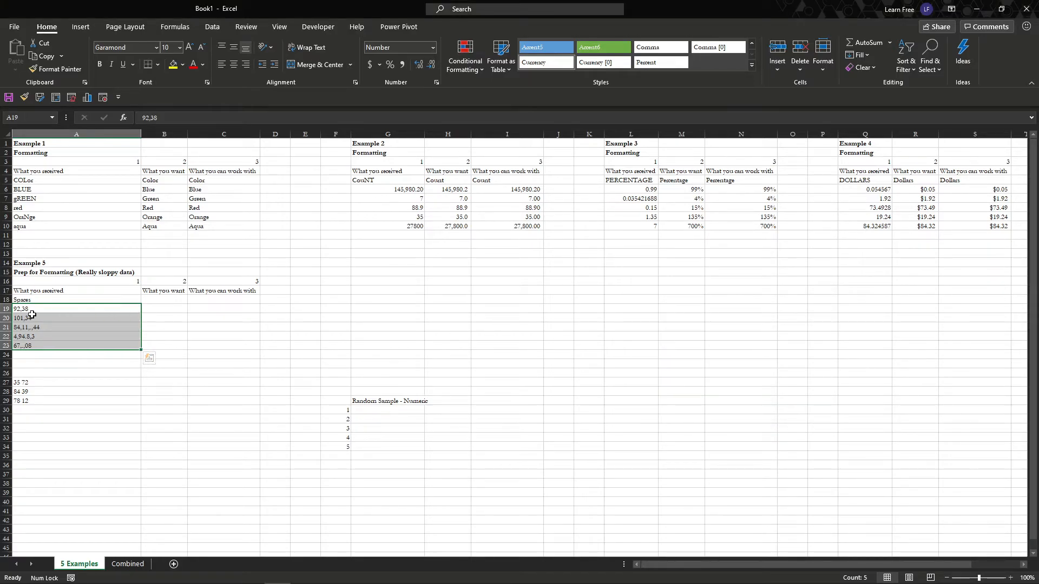
# Remove the commas from the received values A19:A23 by replacing each one with nothing using Find and Replace
pyautogui.click(74, 343)
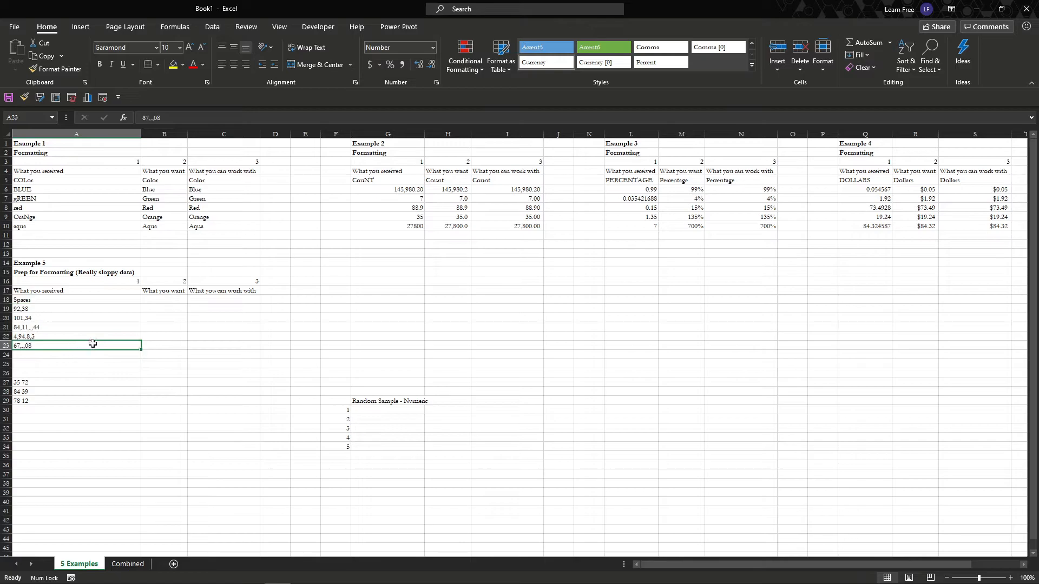
pyautogui.click(152, 117)
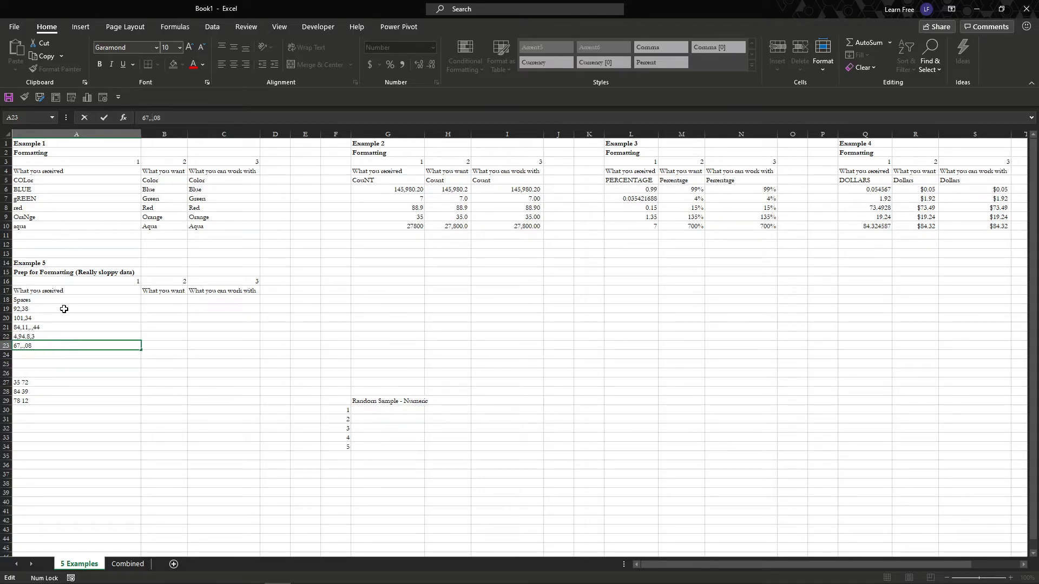
pyautogui.moveTo(64, 311); pyautogui.dragTo(65, 348)
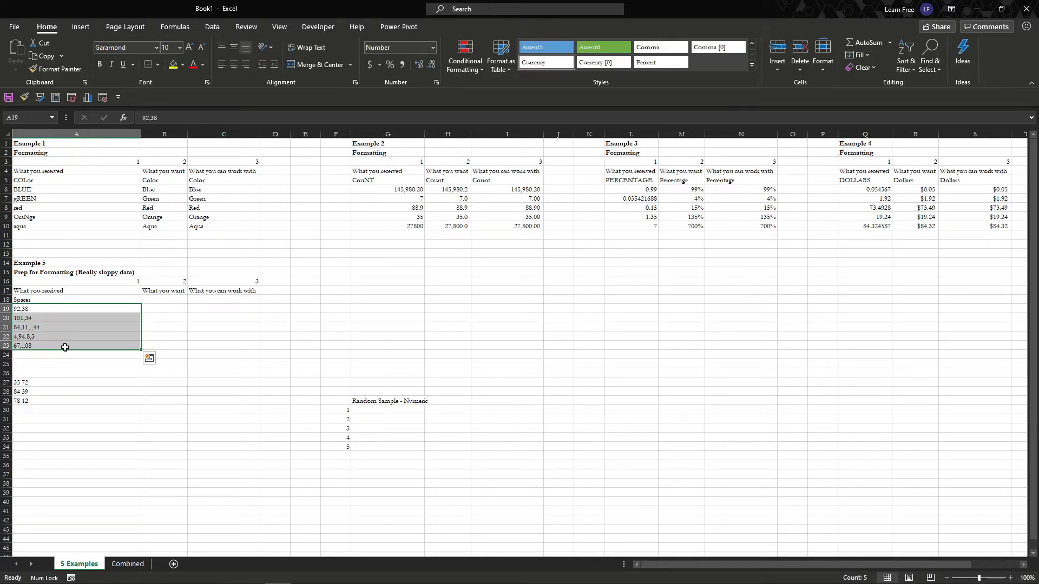
pyautogui.click(930, 64)
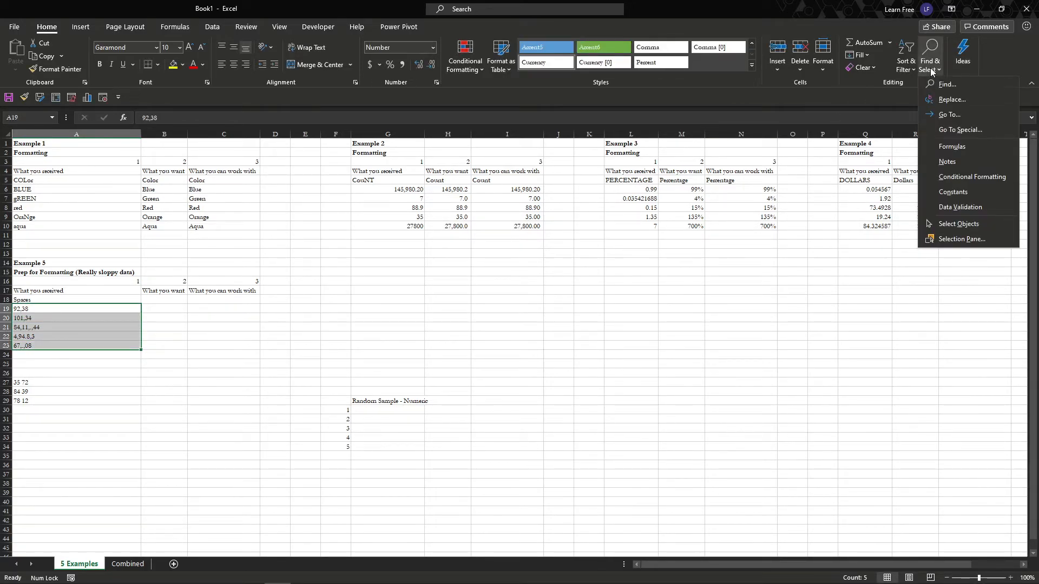
pyautogui.click(950, 102)
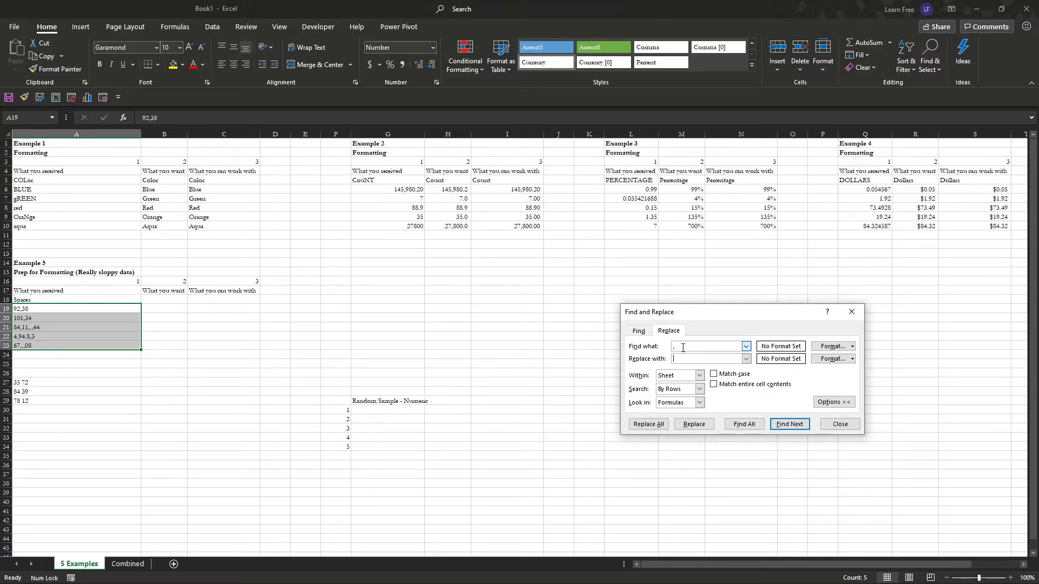
pyautogui.click(690, 427)
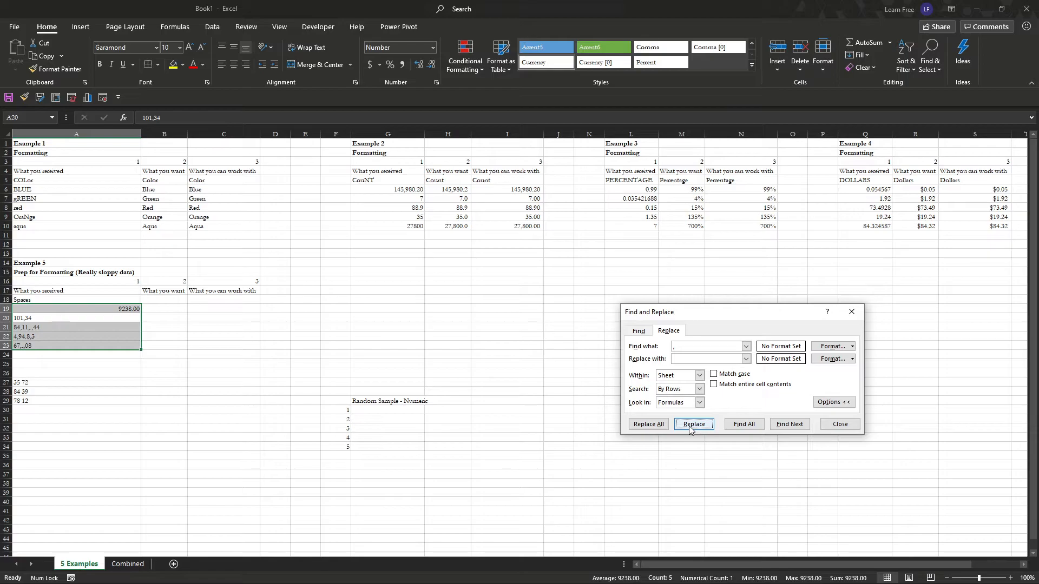
pyautogui.click(690, 427)
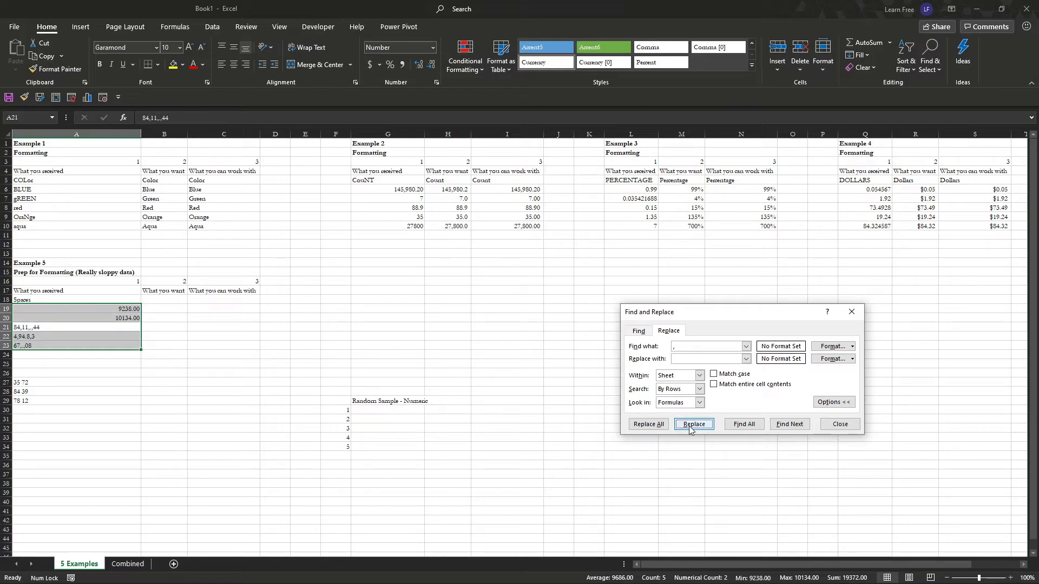
pyautogui.click(690, 427)
pyautogui.click(690, 427)
pyautogui.click(690, 426)
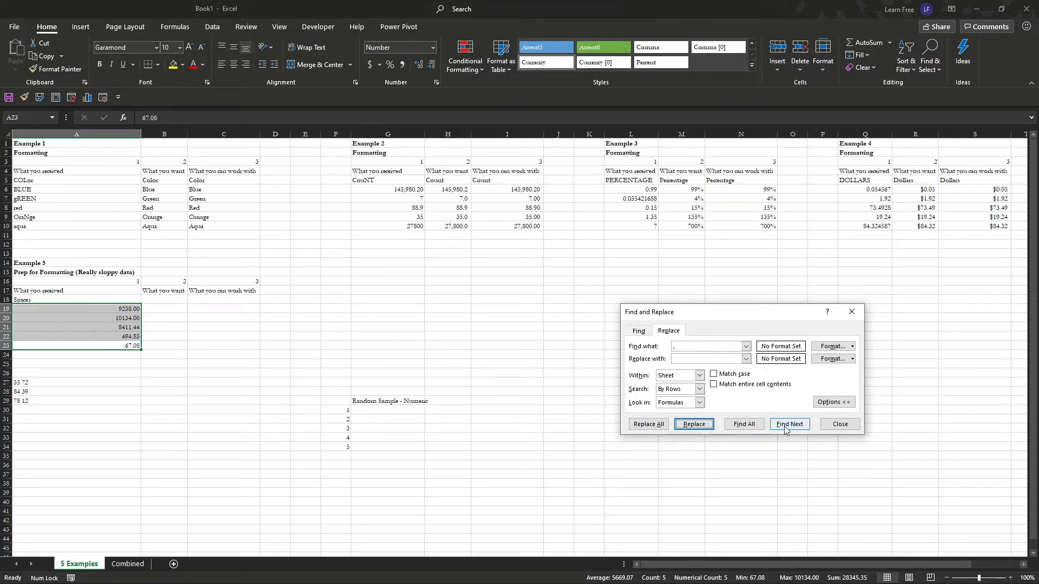
pyautogui.click(840, 424)
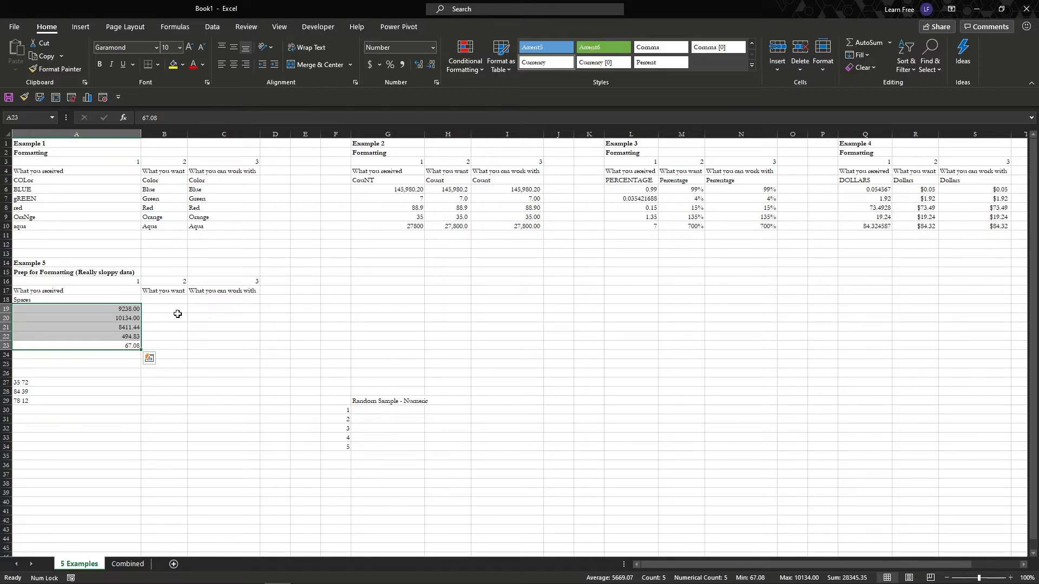
# Format the cleaned values A19:A23 as Currency and check the underlying values in A19 to A22
pyautogui.hotkey('ctrl', 'shift', '4')
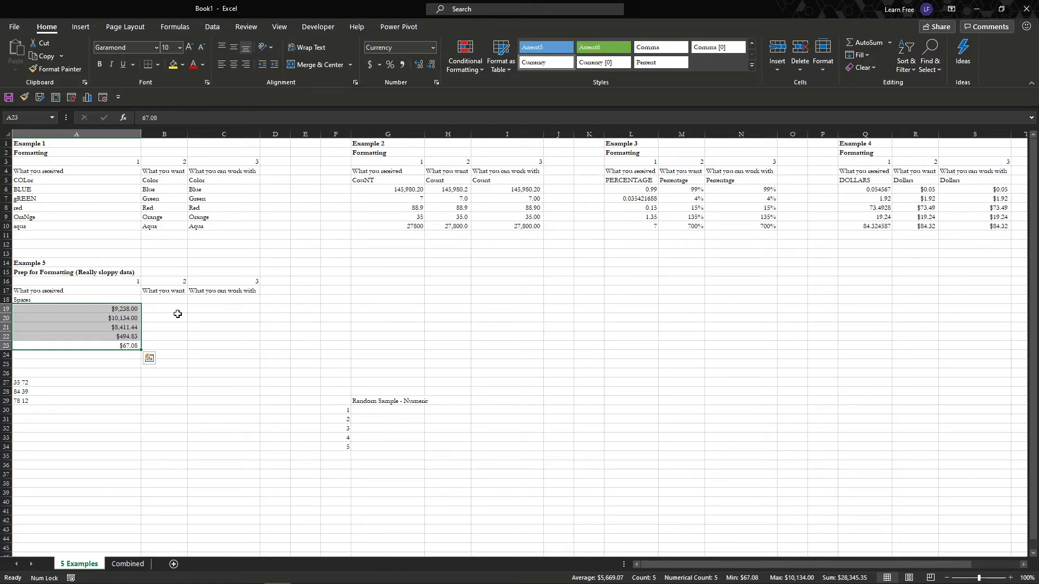
pyautogui.click(178, 317)
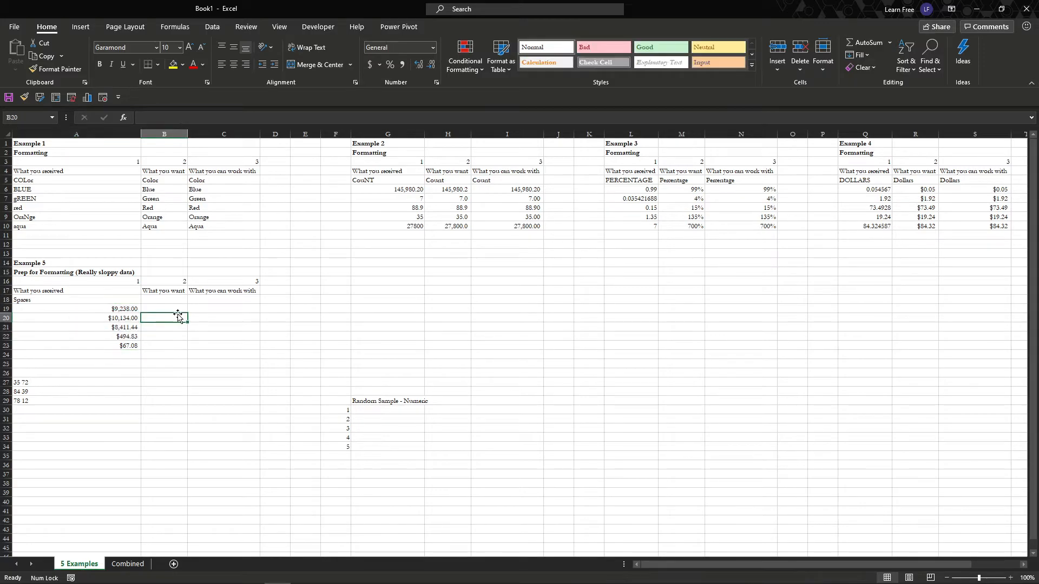
pyautogui.press('Up')
pyautogui.press('Left')
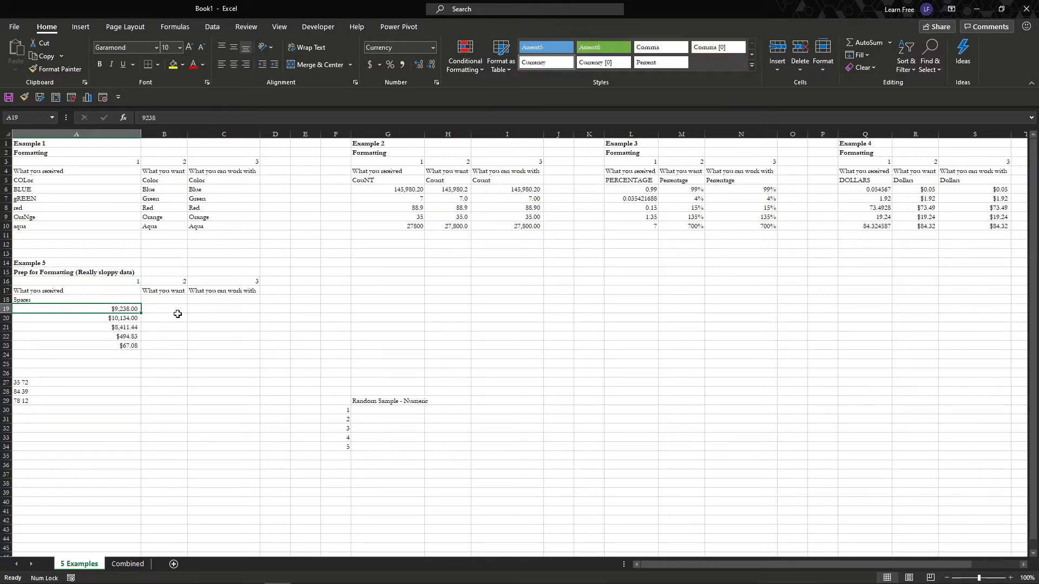
pyautogui.press('Down')
pyautogui.press('Down')
pyautogui.press('Down')
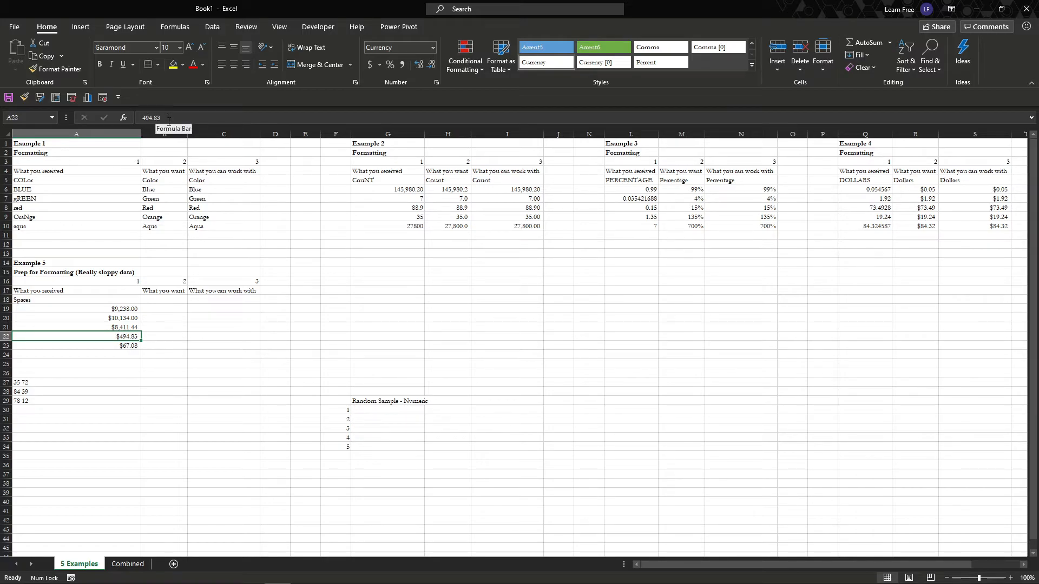
# Enter =RAND() in G30 under Random Sample - Numeric and fill it down to G34
pyautogui.click(370, 409)
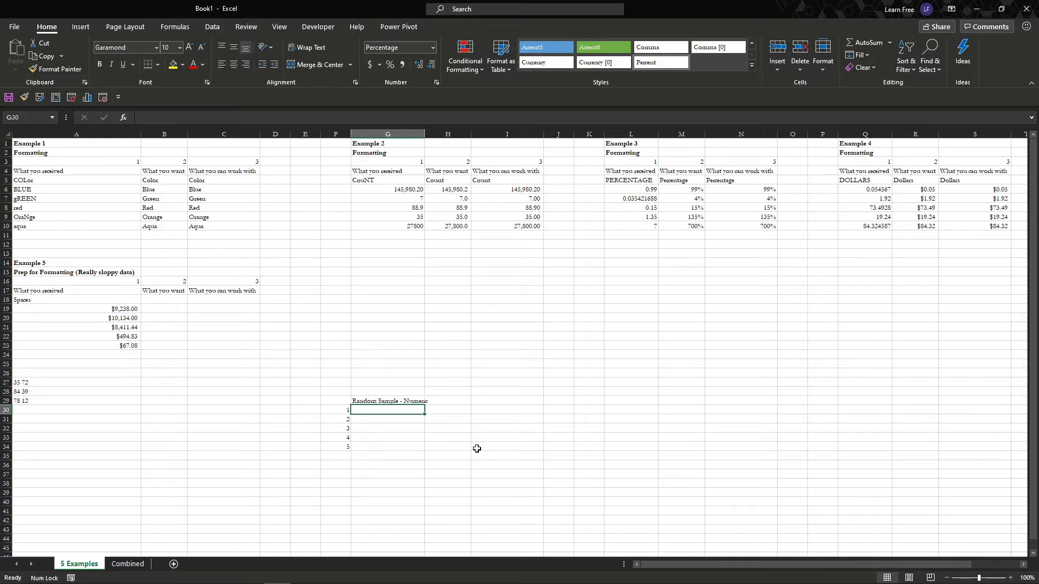
pyautogui.write('=RAND(')
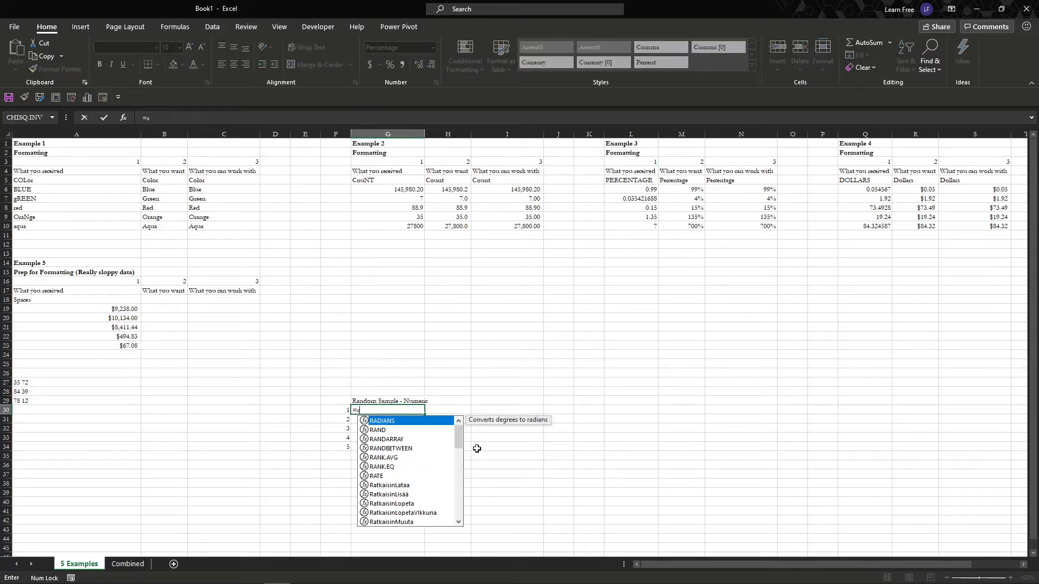
pyautogui.write(')')
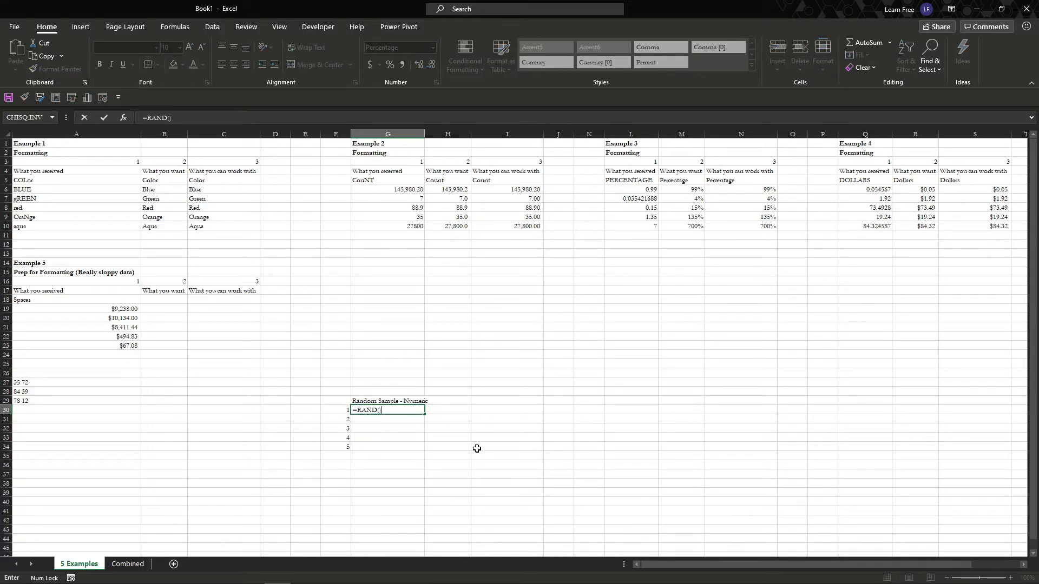
pyautogui.press('Return')
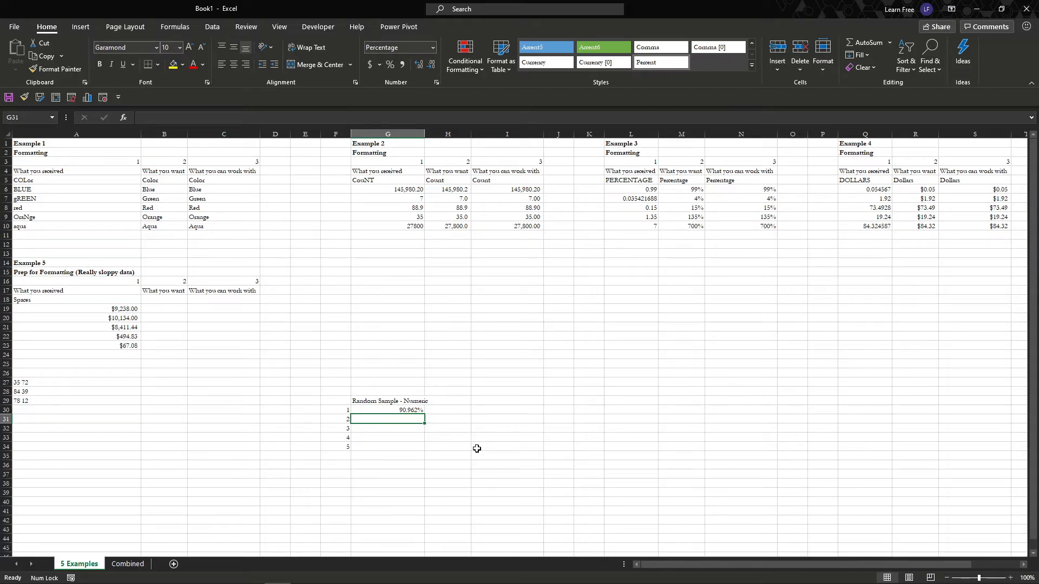
pyautogui.click(416, 411)
pyautogui.moveTo(425, 416); pyautogui.dragTo(424, 448)
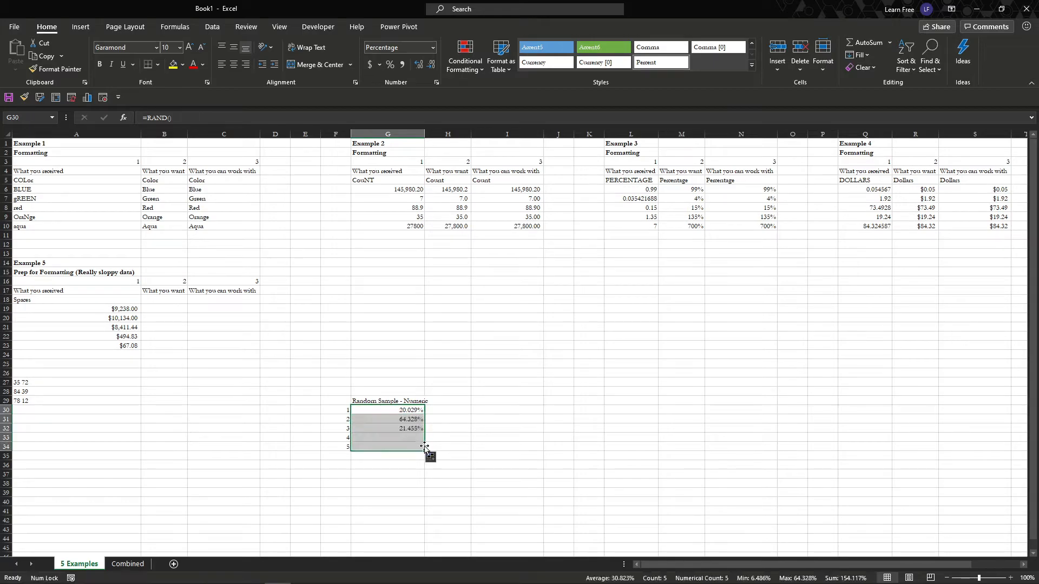
pyautogui.click(456, 420)
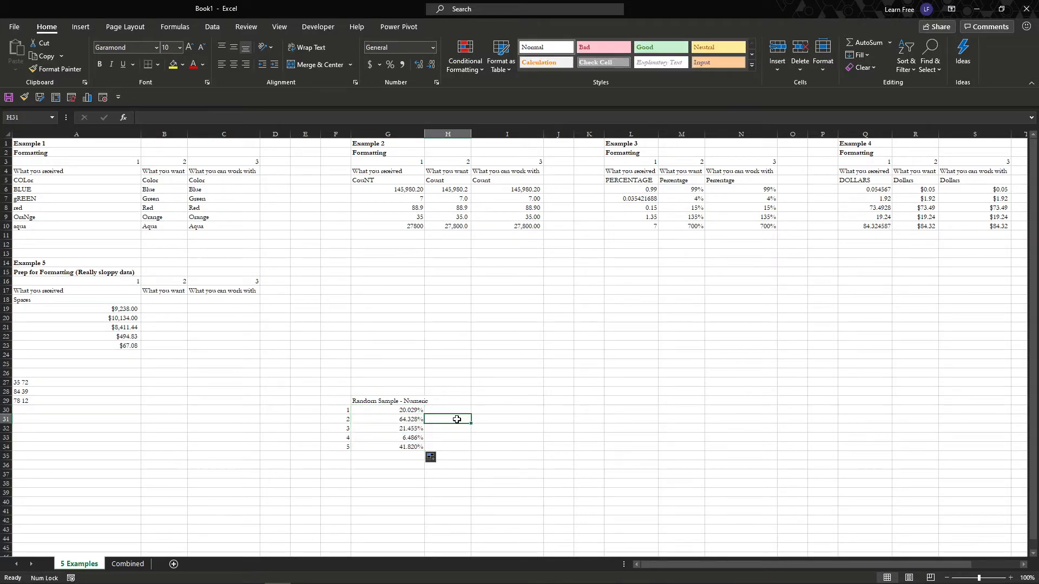
# Recalculate the random numbers, and enter dummy text in I25 and clear it again to refresh them
pyautogui.click(508, 363)
pyautogui.press('F9')
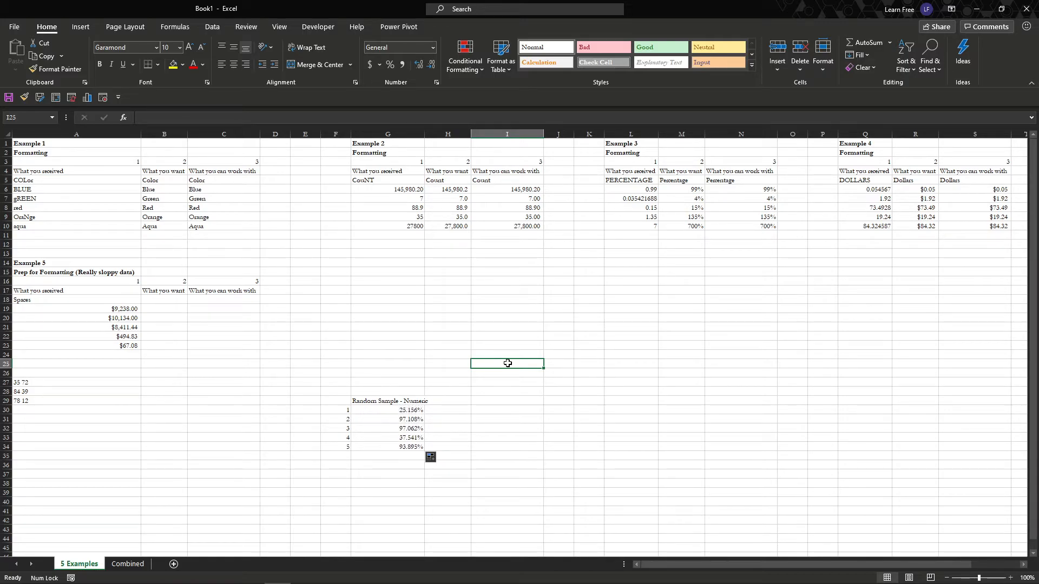
pyautogui.write('dfsadf')
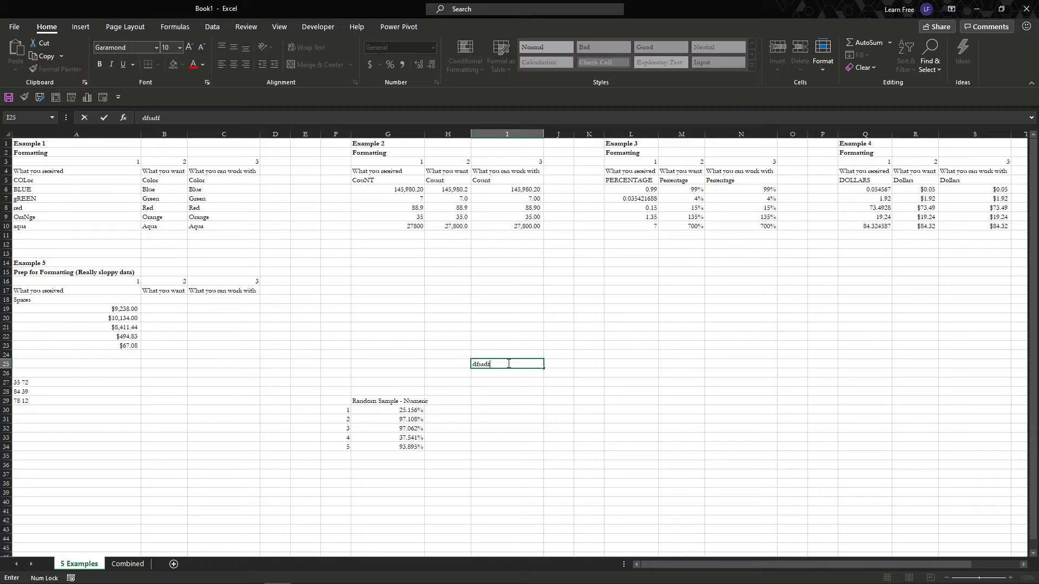
pyautogui.press('Return')
pyautogui.press('Up')
pyautogui.press('Delete')
pyautogui.press('End')
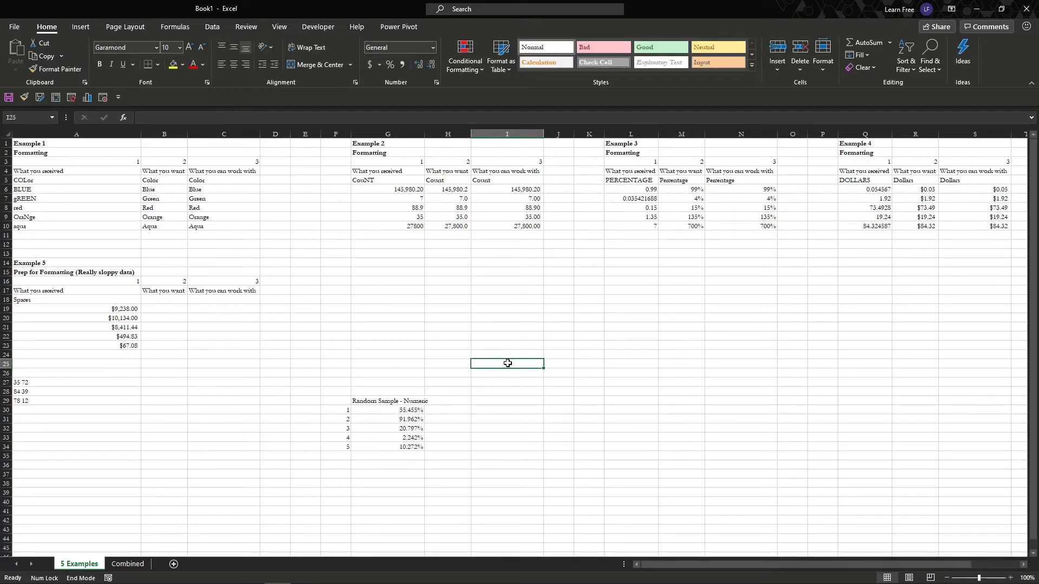
# Try Scientific on G30 and G34, Currency on G31, Time on G32 and Date on G33, and put an outline border around G34
pyautogui.press('Left')
pyautogui.press('Right')
pyautogui.press('Right')
pyautogui.press('Right')
pyautogui.press('Right')
pyautogui.press('Right')
pyautogui.press('Right')
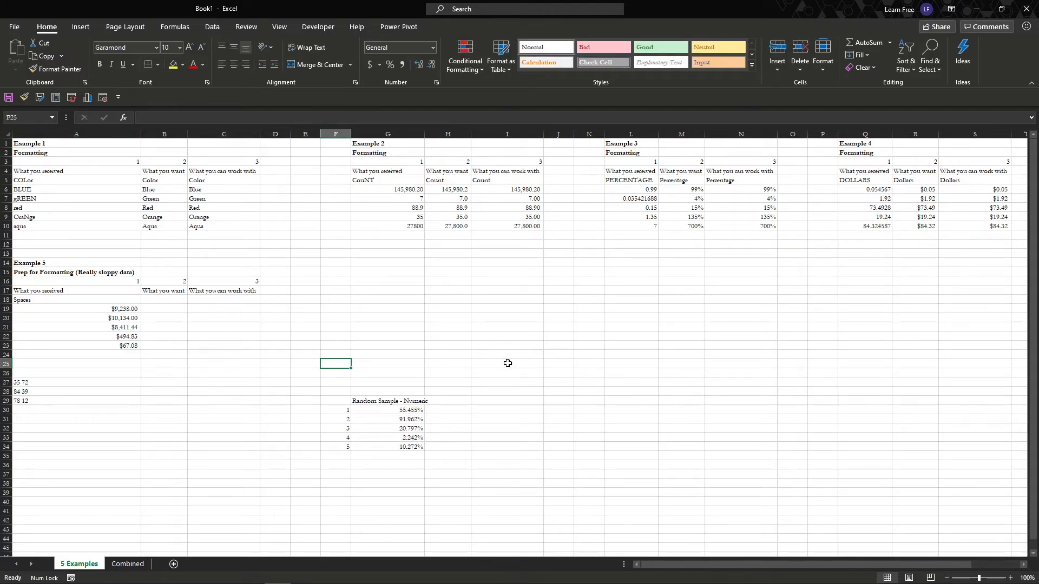
pyautogui.press('Down')
pyautogui.press('Down')
pyautogui.press('Down')
pyautogui.press('Down')
pyautogui.press('Down')
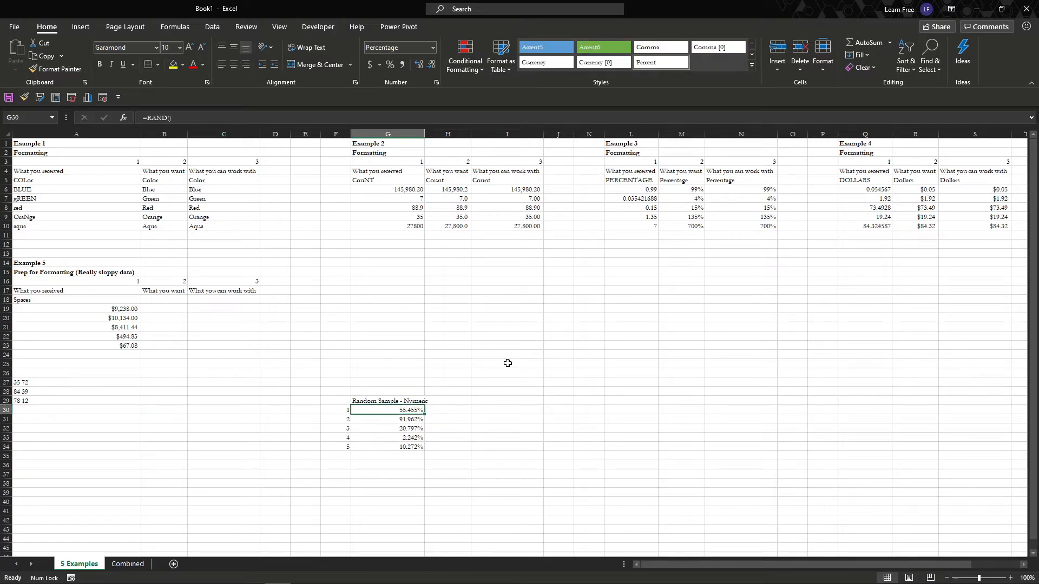
pyautogui.hotkey('ctrl', 'shift', '2')
pyautogui.hotkey('ctrl', 'shift', '6')
pyautogui.press('Down')
pyautogui.hotkey('ctrl', 'shift', '4')
pyautogui.press('Down')
pyautogui.hotkey('ctrl', 'shift', '2')
pyautogui.press('Down')
pyautogui.hotkey('ctrl', 'shift', '3')
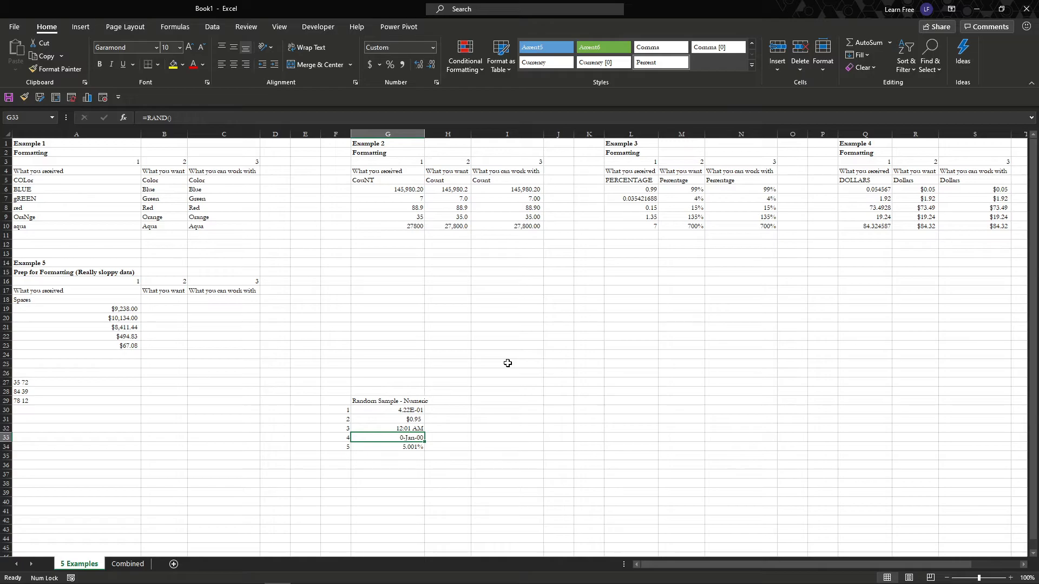
pyautogui.press('Down')
pyautogui.press('capslock')
pyautogui.hotkey('ctrl', 'shift', '6')
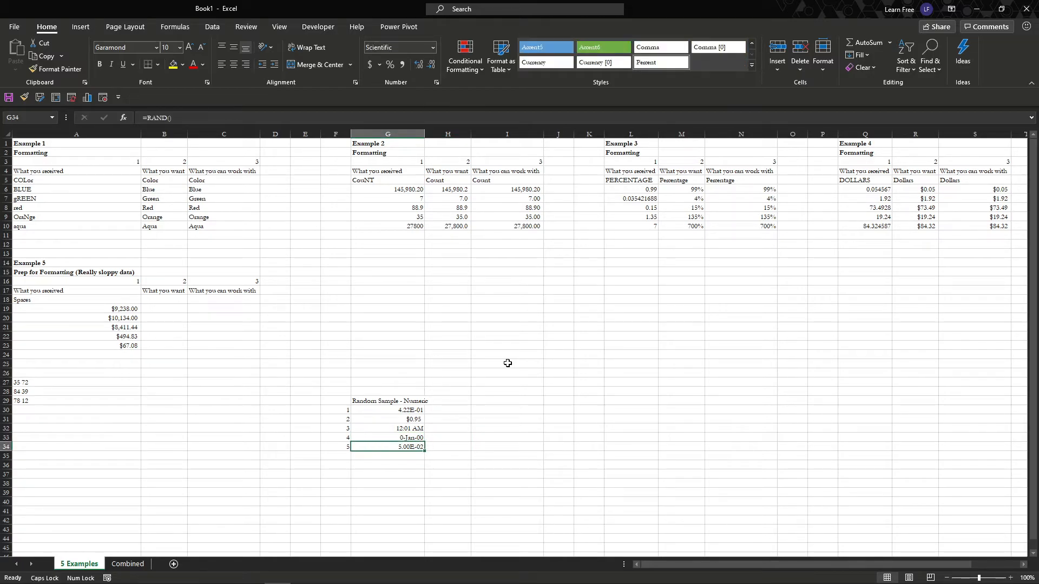
pyautogui.press('Right')
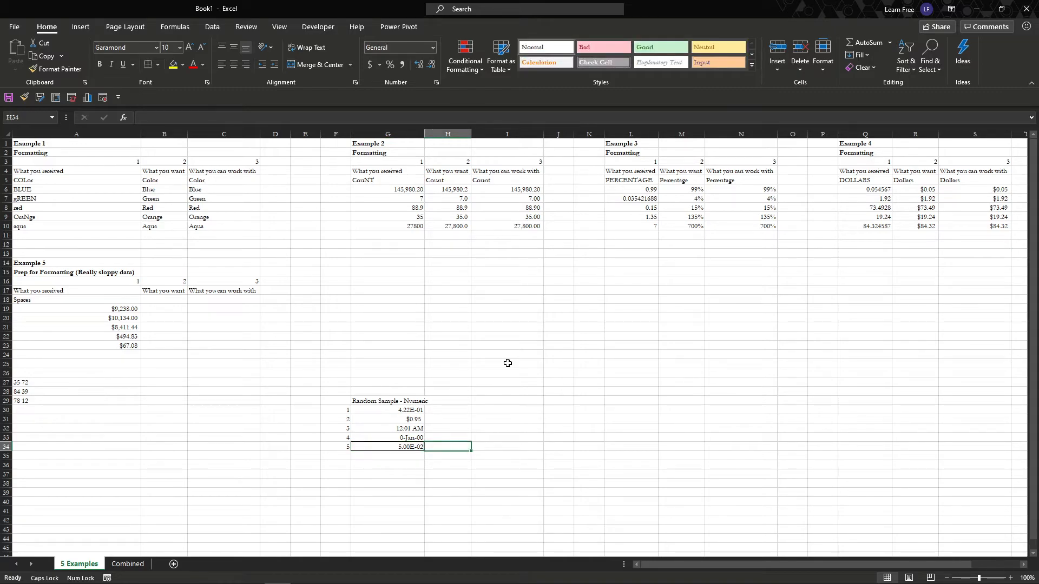
pyautogui.click(507, 363)
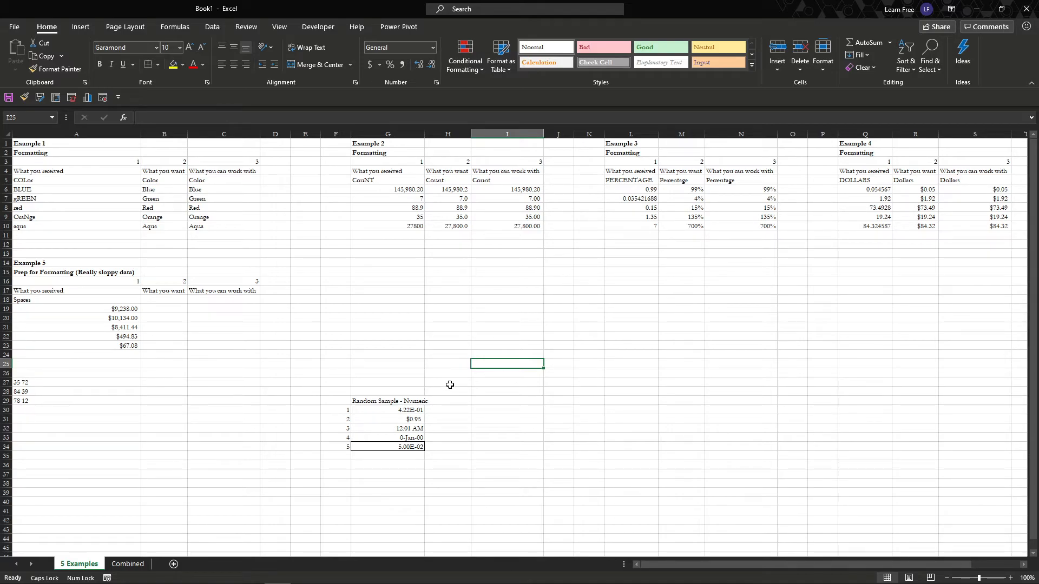
# Set all the random sample values G30:G34 to the Number format
pyautogui.click(403, 410)
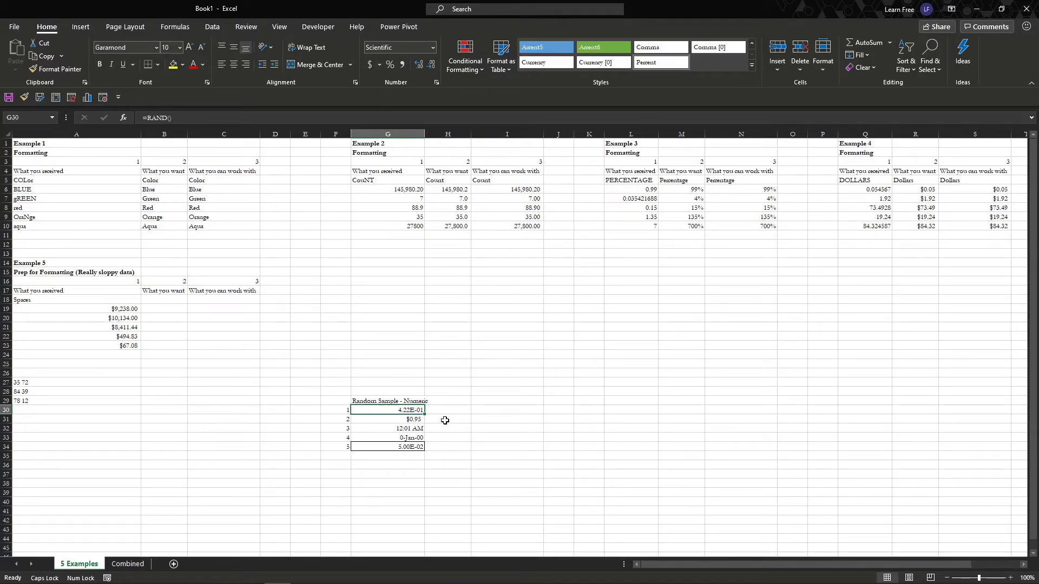
pyautogui.moveTo(410, 410); pyautogui.dragTo(409, 450)
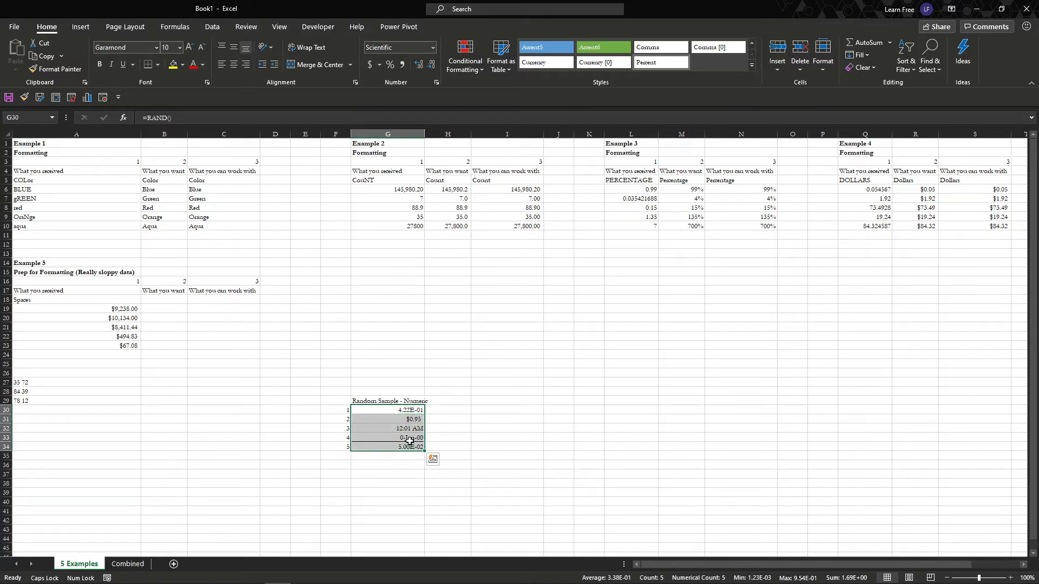
pyautogui.click(432, 47)
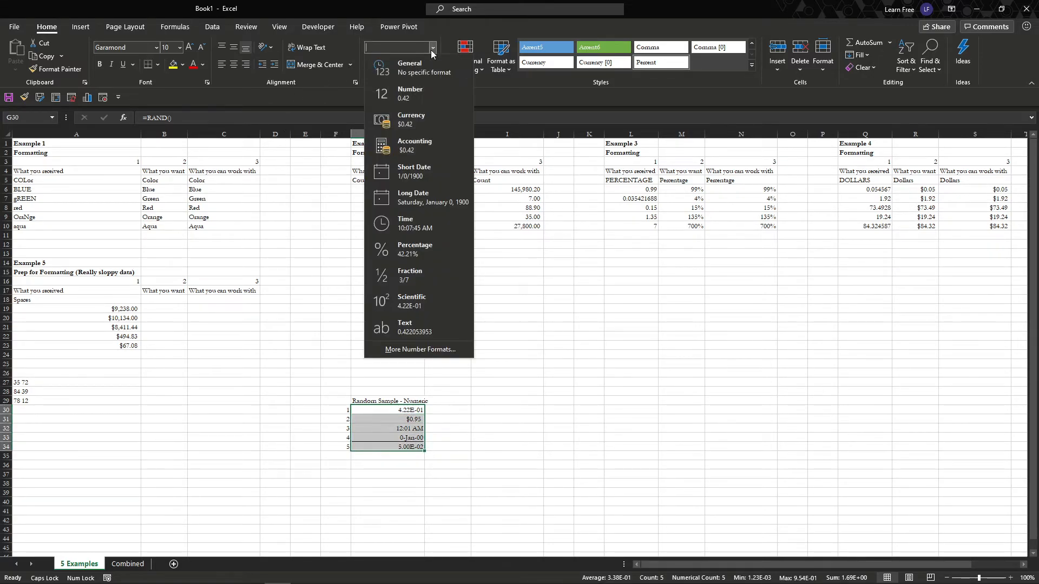
pyautogui.click(417, 96)
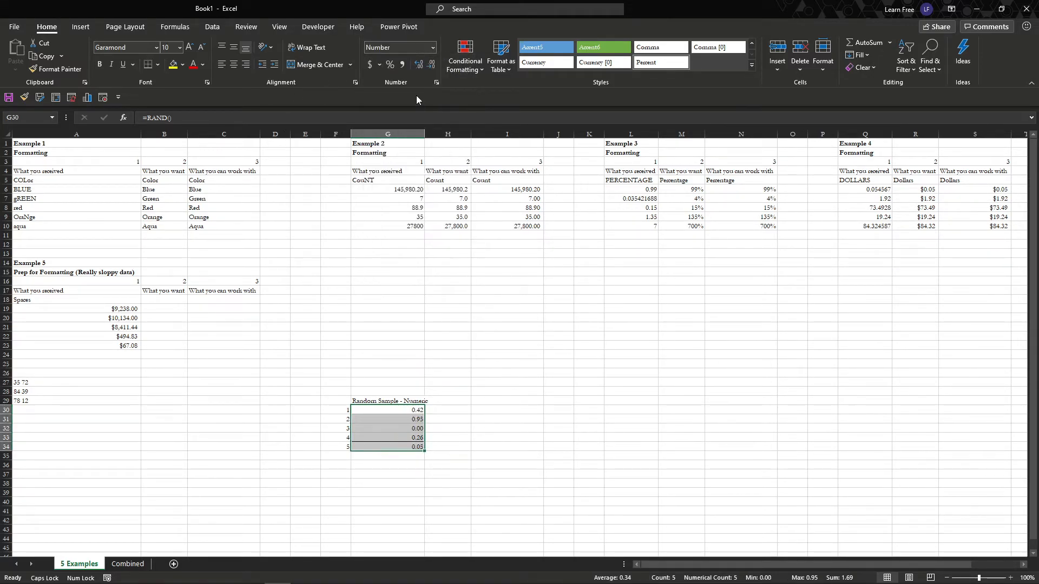
# Remove the border around the last random sample value in G34
pyautogui.click(438, 356)
pyautogui.click(377, 446)
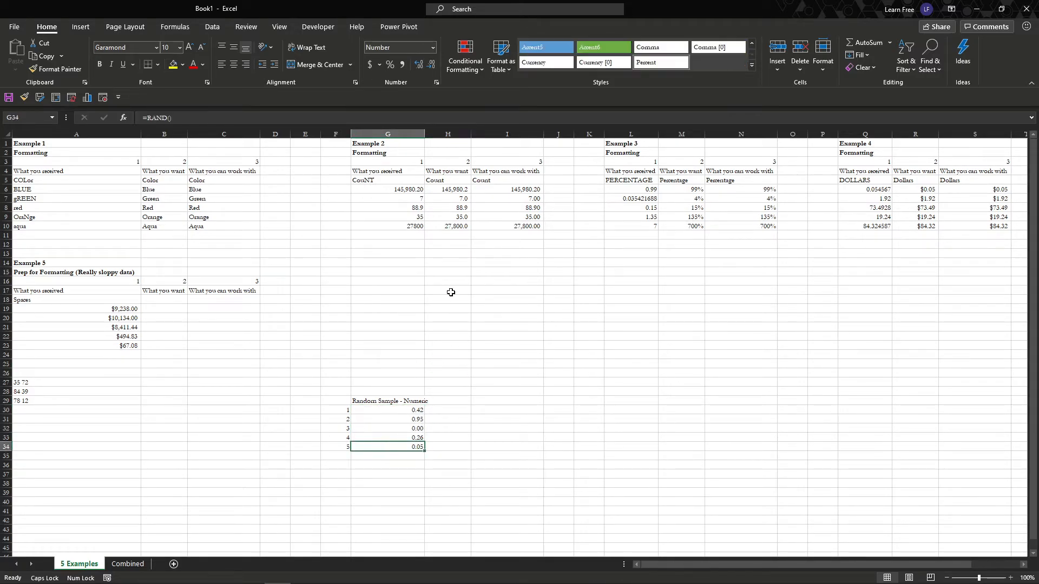
pyautogui.click(159, 70)
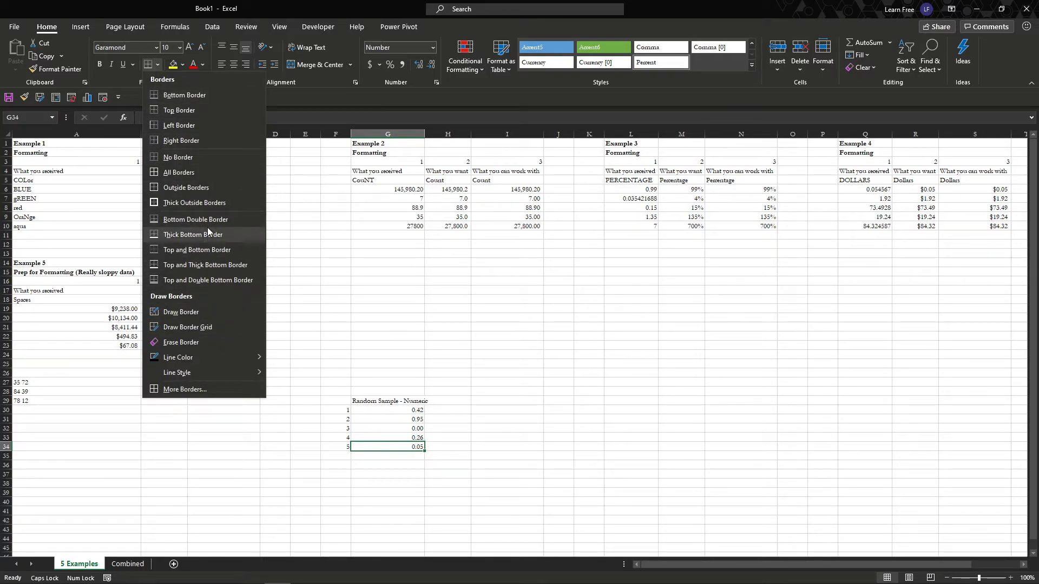
pyautogui.click(207, 157)
pyautogui.click(481, 391)
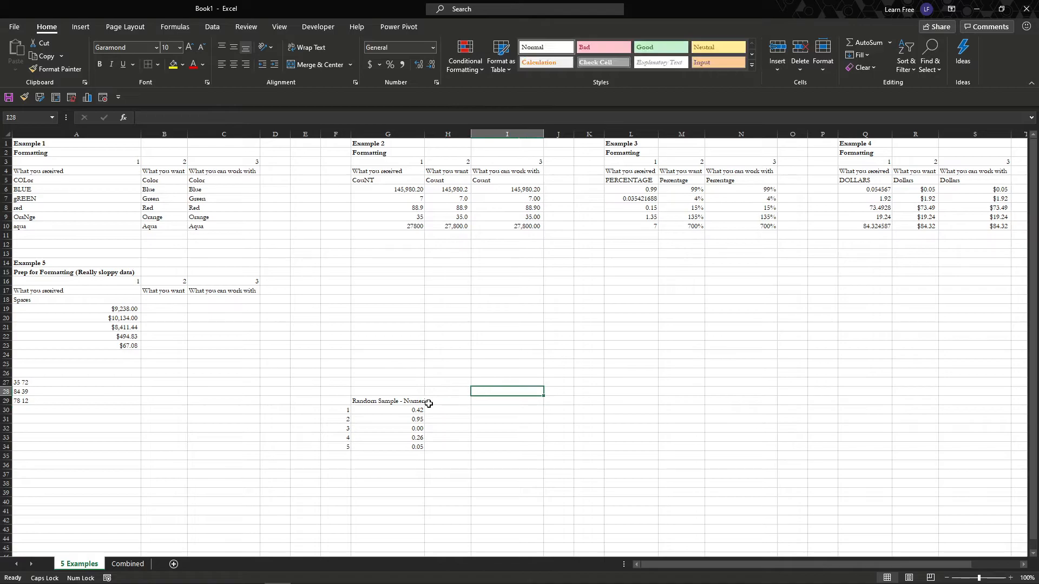
# Extend the number series in F30:F34 down to 2489, and paste 2489 into all remaining rows of column F
pyautogui.moveTo(334, 411); pyautogui.dragTo(347, 450)
pyautogui.hotkey('ctrl', 'Up')
pyautogui.press('Down')
pyautogui.press('Down')
pyautogui.hotkey('ctrl', 'Down')
pyautogui.hotkey('ctrl', 'c')
pyautogui.press('Down')
pyautogui.press('Down')
pyautogui.hotkey('ctrl', 'Down')
pyautogui.hotkey('ctrl', 'shift', 'Up')
pyautogui.hotkey('shift', 'Down')
pyautogui.hotkey('ctrl', 'v')
pyautogui.press('Escape')
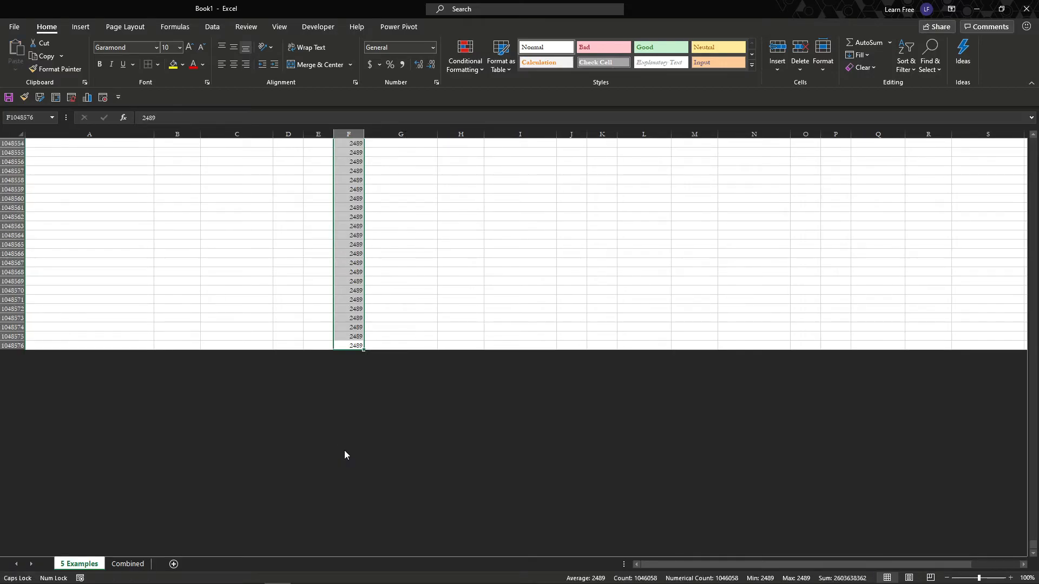
# Make the column F numbers bold from F35 down to the last row of the sheet
pyautogui.press('Up')
pyautogui.press('Down')
pyautogui.hotkey('ctrl', 'Up')
pyautogui.press('Right')
pyautogui.press('Down')
pyautogui.press('Down')
pyautogui.press('Down')
pyautogui.press('Left')
pyautogui.press('Down')
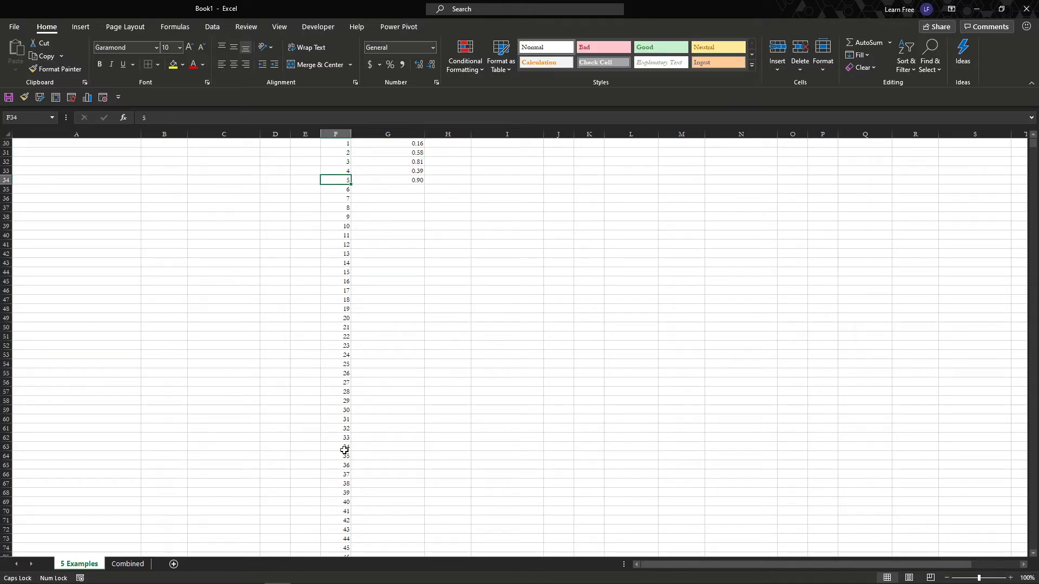
pyautogui.press('F2')
pyautogui.press('Return')
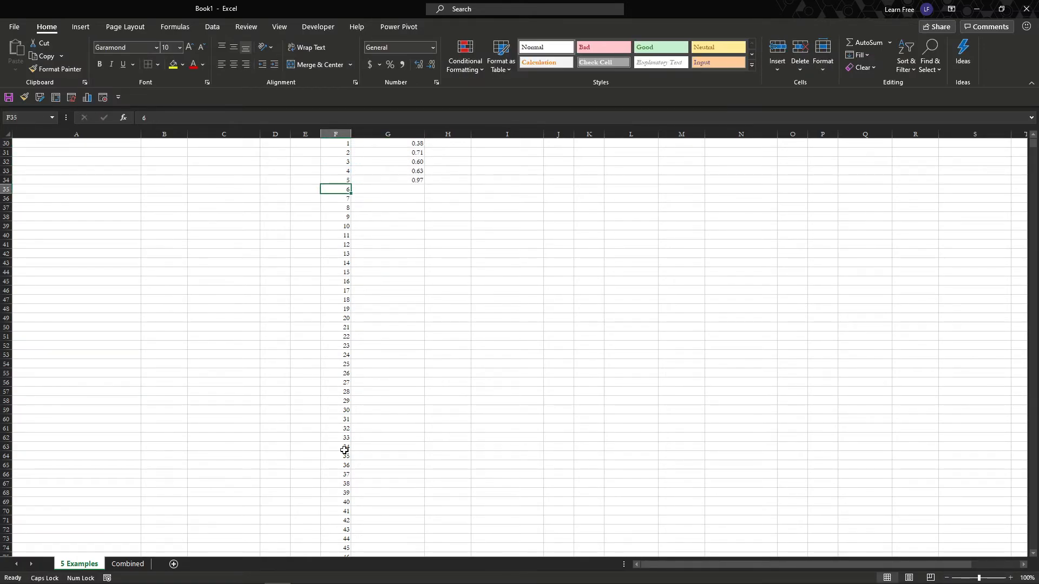
pyautogui.hotkey('ctrl', 'c')
pyautogui.hotkey('ctrl', 'shift', 'Down')
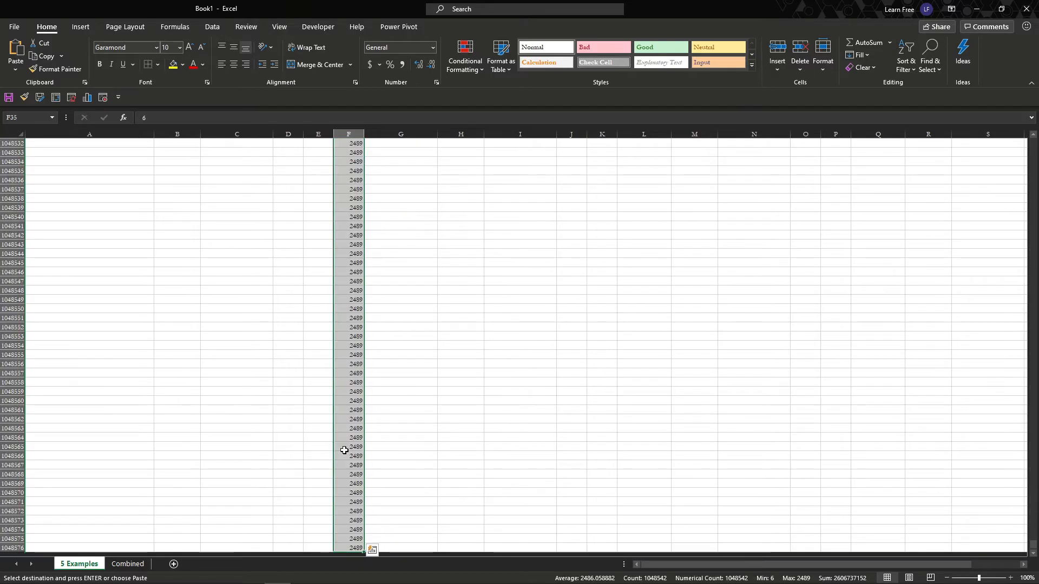
pyautogui.press('Return')
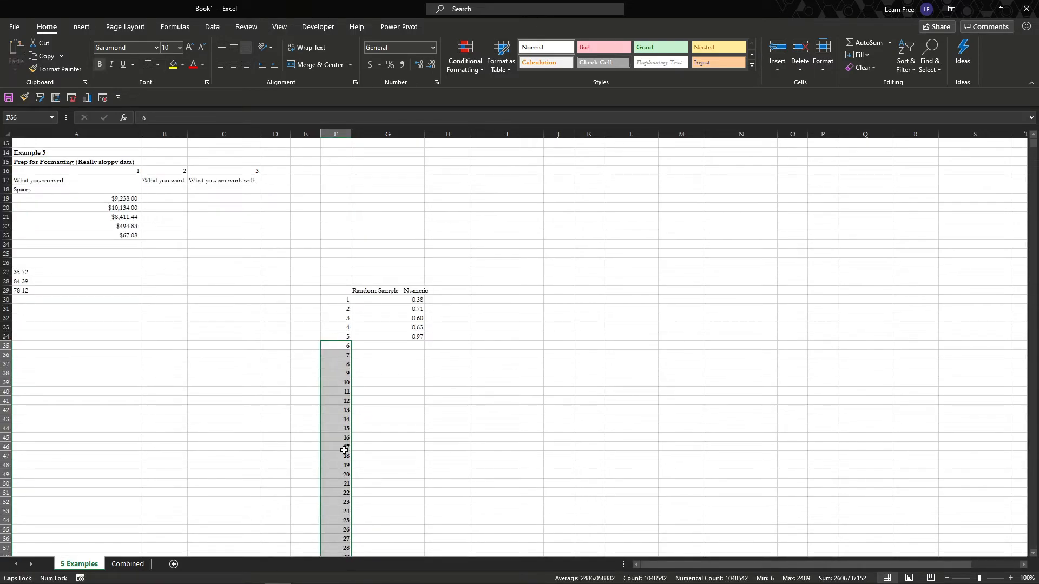
# Examine the bold column F numbers at the last row of the sheet and in the first rows of the series
pyautogui.hotkey('ctrl', 'Down')
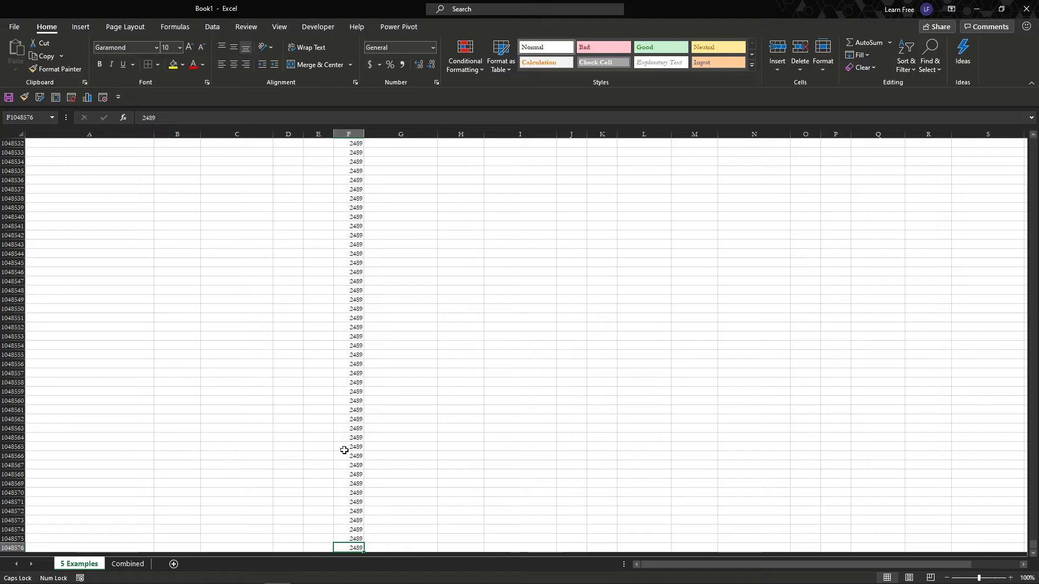
pyautogui.hotkey('ctrl', 'Up')
pyautogui.press('Down')
pyautogui.press('Down')
pyautogui.press('Down')
pyautogui.press('Down')
pyautogui.press('Down')
pyautogui.press('Down')
pyautogui.press('Down')
pyautogui.press('Down')
pyautogui.press('Down')
pyautogui.press('Down')
pyautogui.press('Down')
pyautogui.press('Down')
pyautogui.press('Down')
pyautogui.press('Down')
pyautogui.press('Down')
pyautogui.press('Down')
pyautogui.press('Down')
pyautogui.press('Down')
pyautogui.press('Down')
pyautogui.press('Down')
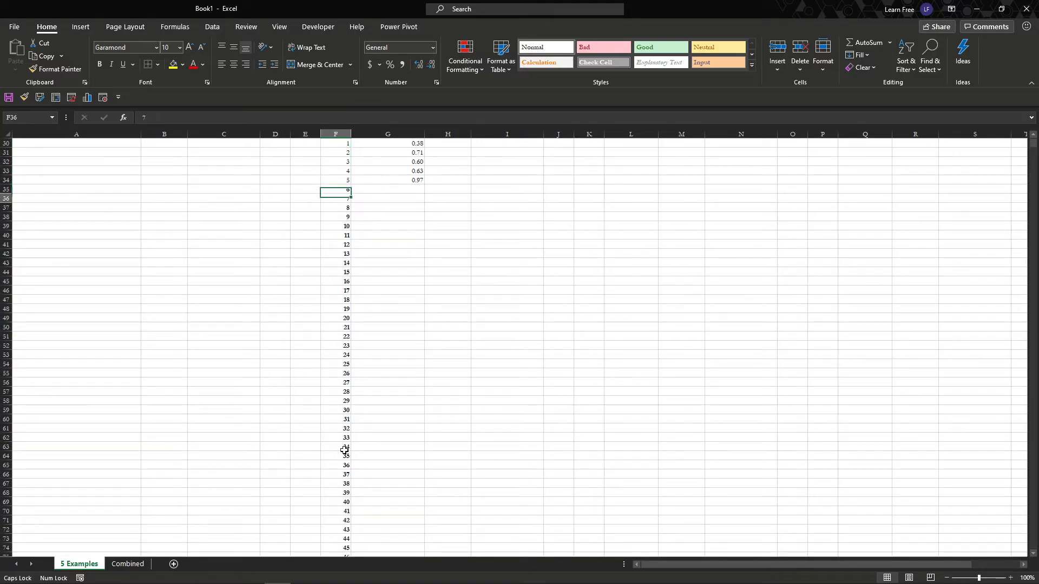
pyautogui.press('Up')
pyautogui.press('Up')
pyautogui.press('Up')
pyautogui.press('Up')
pyautogui.press('Up')
pyautogui.press('Up')
pyautogui.press('Up')
pyautogui.press('Up')
pyautogui.press('Up')
pyautogui.press('Up')
pyautogui.press('Down')
pyautogui.press('Down')
# Fill the series from the numbers 27 to 31 in column F down to the sheet's last row and check its end
pyautogui.moveTo(336, 386); pyautogui.dragTo(347, 420)
pyautogui.doubleClick(351, 420)
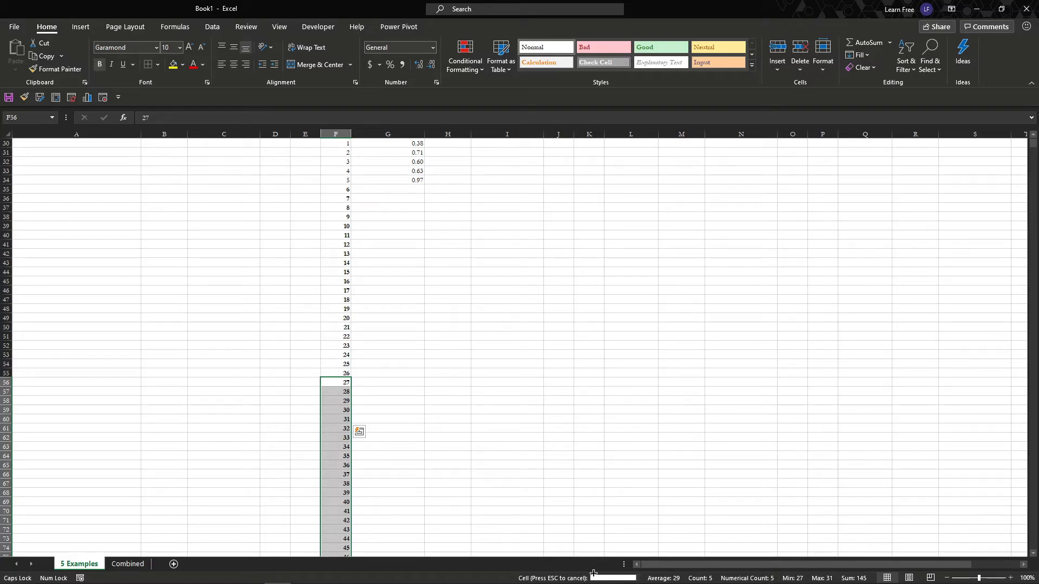
pyautogui.click(336, 355)
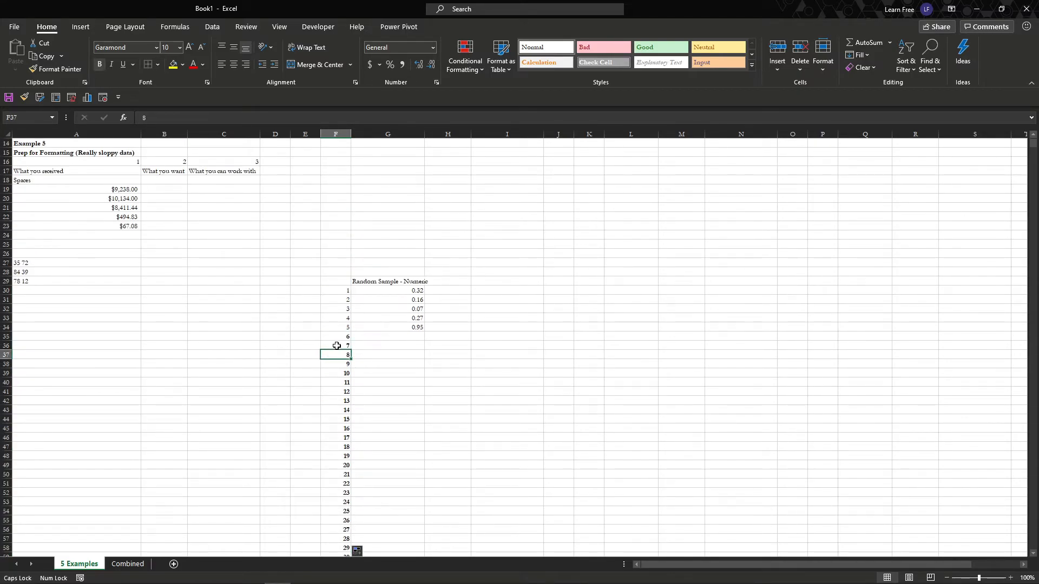
pyautogui.hotkey('ctrl', 'Down')
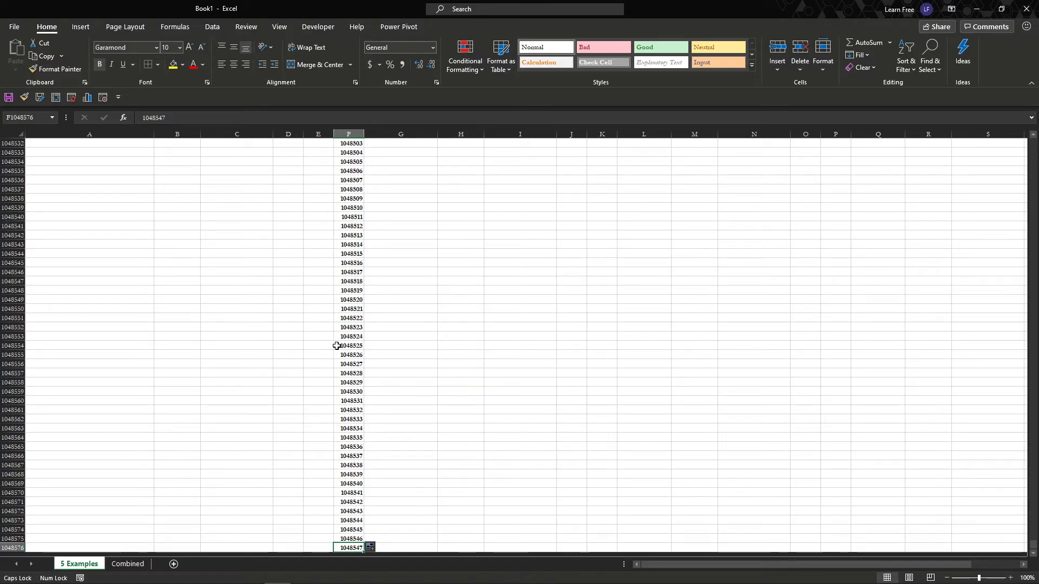
pyautogui.hotkey('ctrl', 'Up')
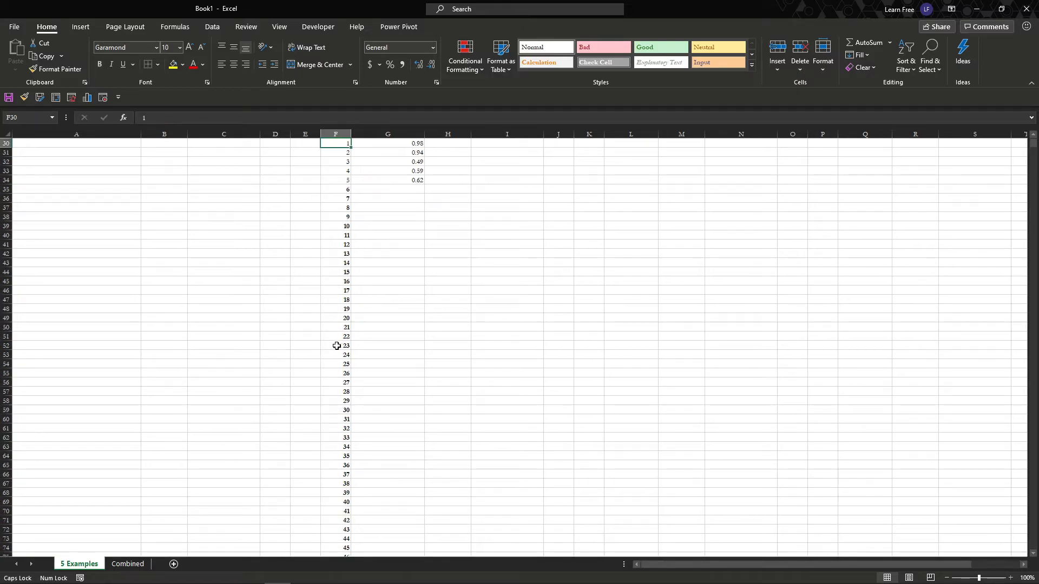
# Apply the two-decimal Number format to the whole column F series from F30 down and remove its bold formatting
pyautogui.hotkey('ctrl', 'shift', 'Down')
pyautogui.press('Delete')
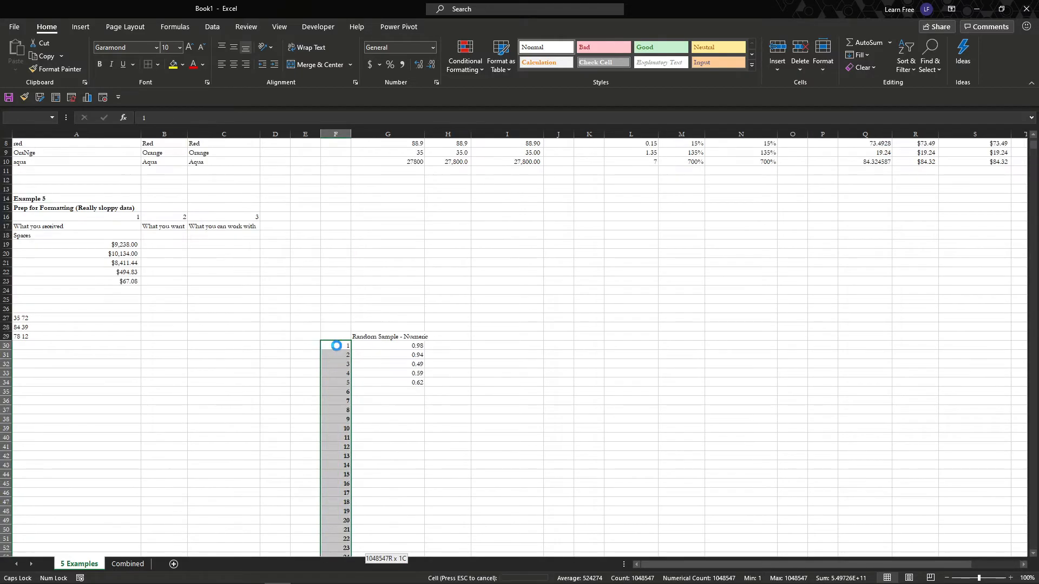
pyautogui.hotkey('ctrl', 'shift', '1')
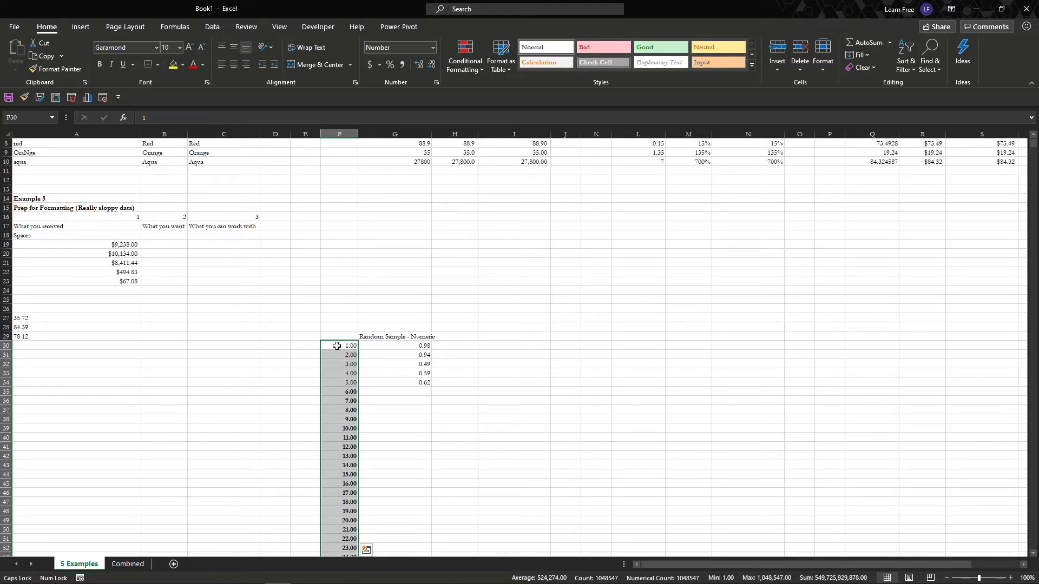
pyautogui.hotkey('ctrl', 'b')
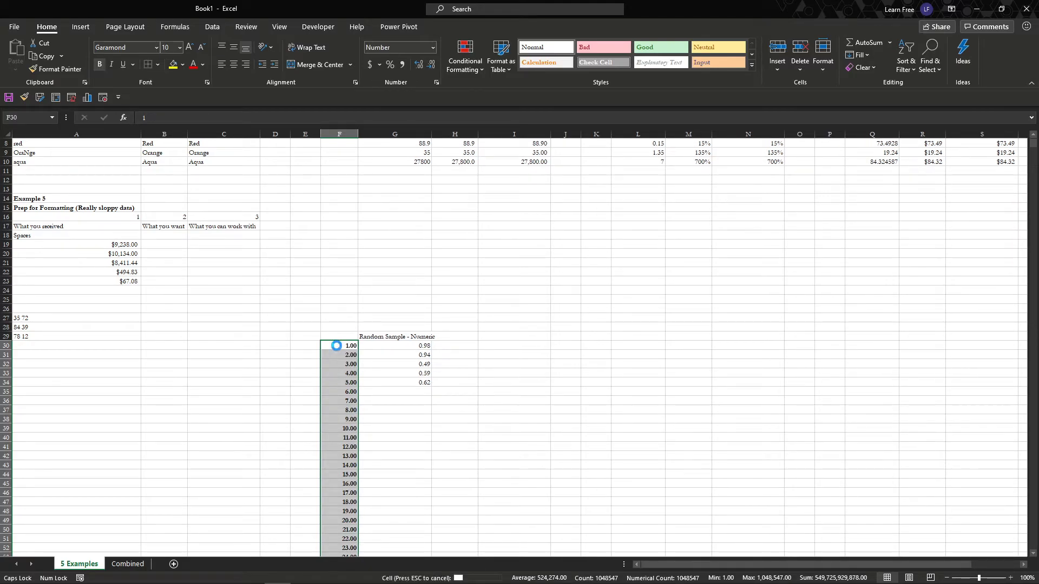
pyautogui.hotkey('ctrl', 'b')
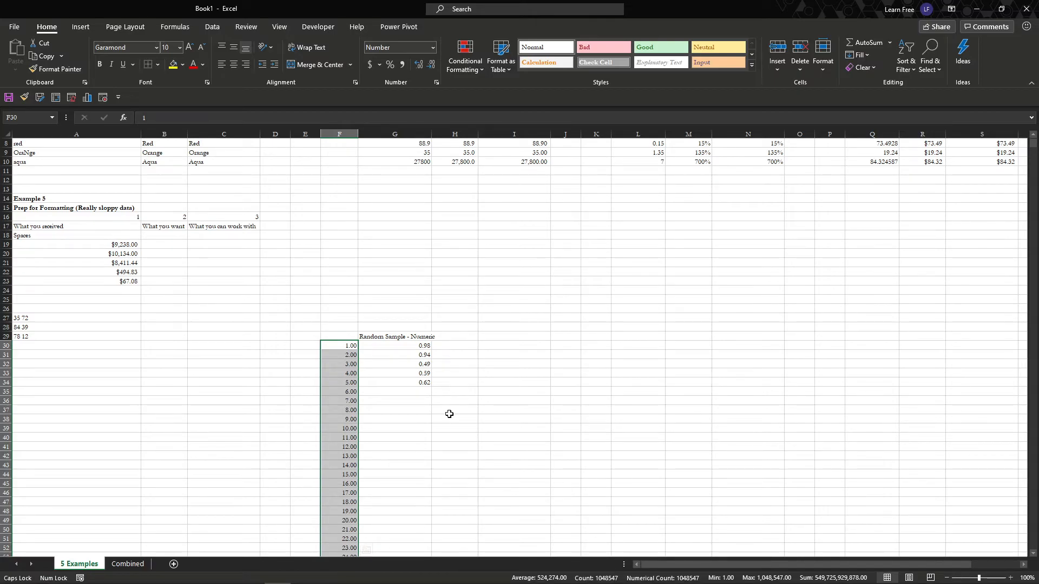
# Fill the RAND formulas from G30:G34 down column G alongside the full number series
pyautogui.hotkey('ctrl', 'Down')
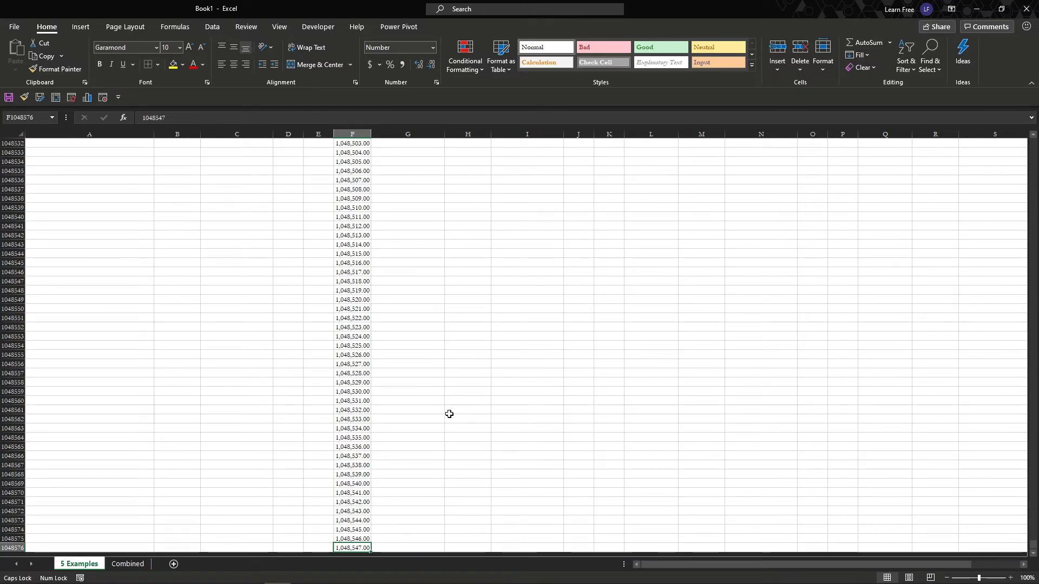
pyautogui.hotkey('ctrl', 'Up')
pyautogui.press('Right')
pyautogui.press('Up')
pyautogui.press('Down')
pyautogui.press('Down')
pyautogui.press('Down')
pyautogui.press('Down')
pyautogui.press('Down')
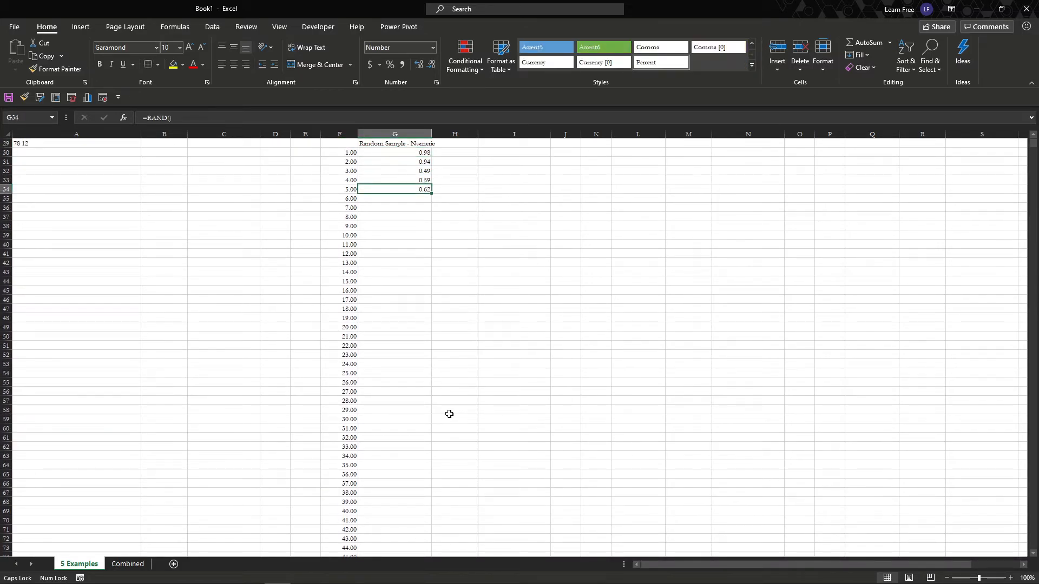
pyautogui.moveTo(417, 153); pyautogui.dragTo(420, 188)
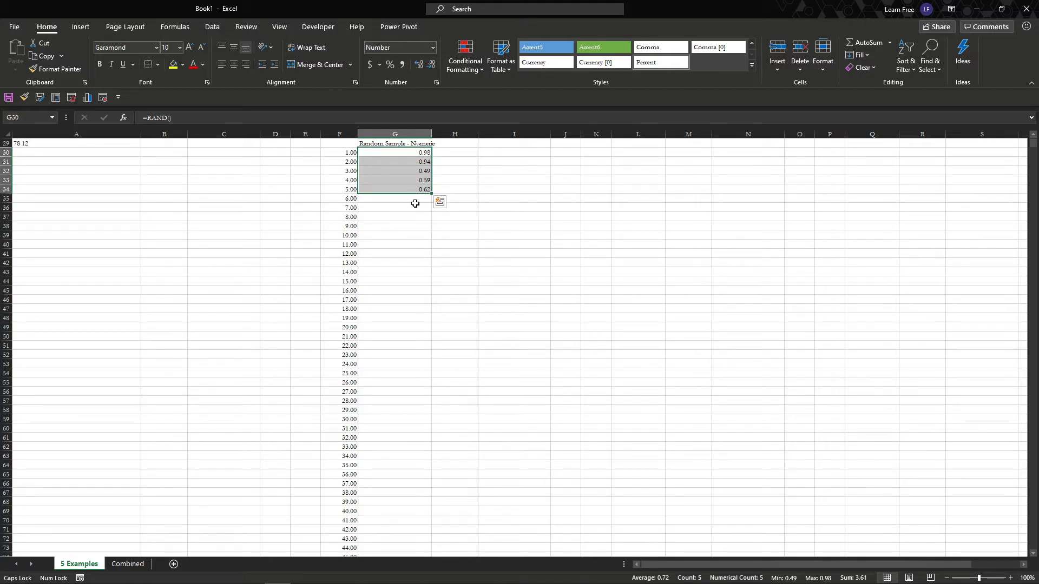
pyautogui.doubleClick(433, 194)
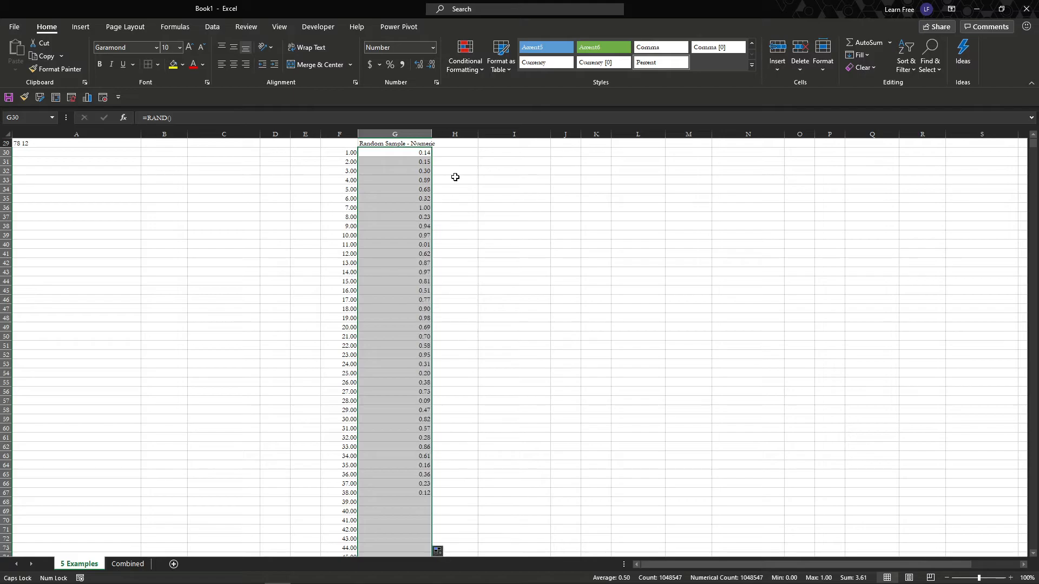
# Recalculate the filled column of random numbers several times
pyautogui.click(455, 171)
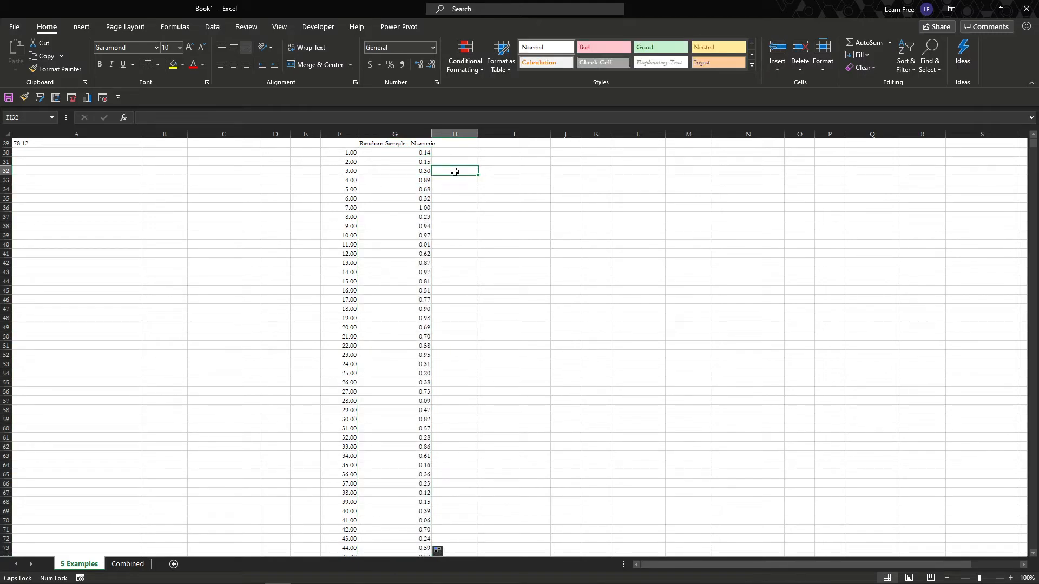
pyautogui.press('F9')
pyautogui.press('F9')
pyautogui.press('F9')
pyautogui.press('F9')
pyautogui.press('F9')
pyautogui.press('F9')
# Apply the Percentage format individually to the random values in G30, G31, G32, G36 and G34
pyautogui.press('Left')
pyautogui.press('Up')
pyautogui.press('Up')
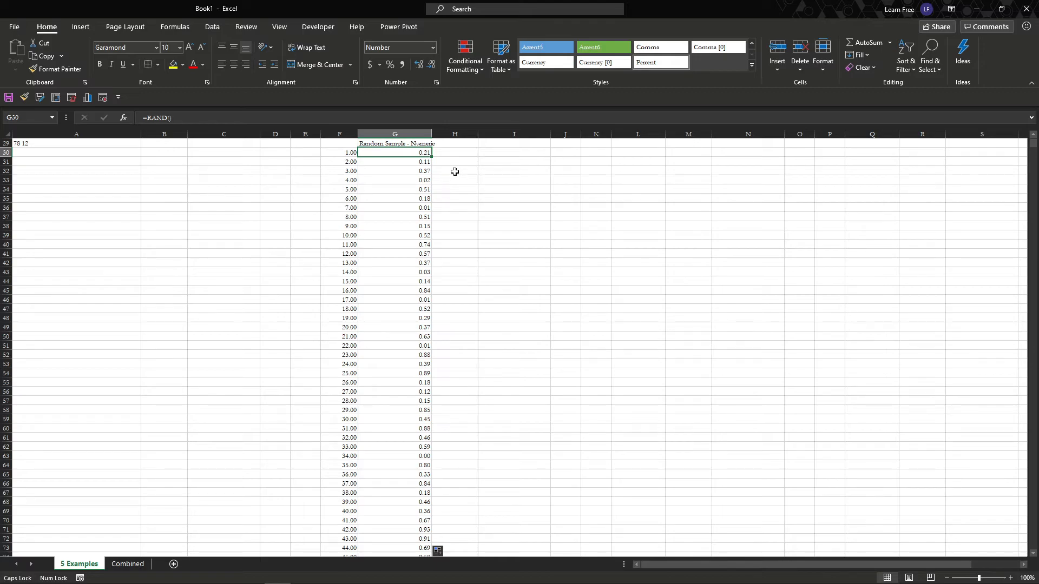
pyautogui.click(390, 64)
pyautogui.press('Return')
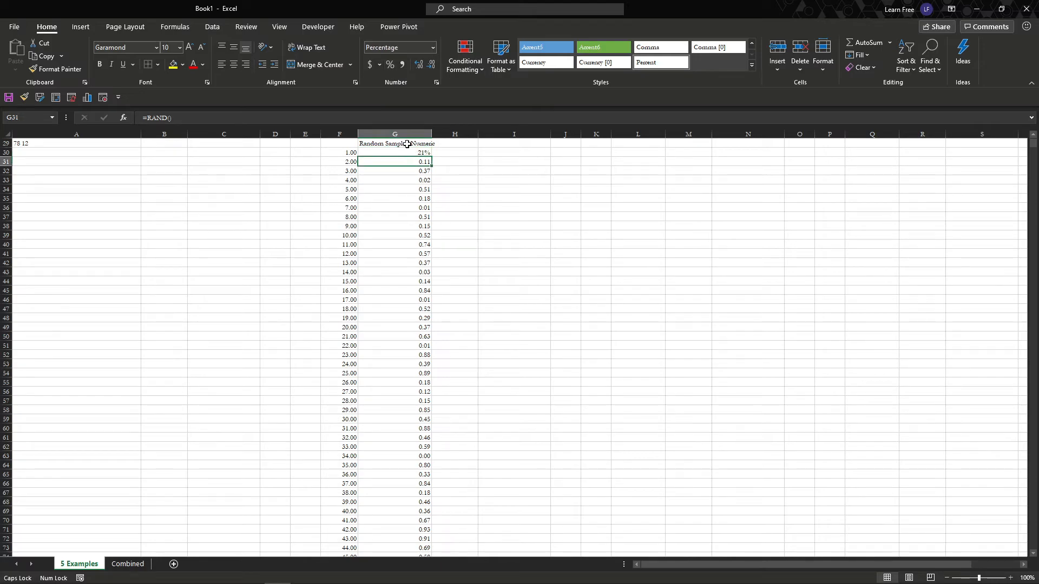
pyautogui.click(389, 65)
pyautogui.click(409, 178)
pyautogui.click(408, 171)
pyautogui.click(390, 65)
pyautogui.click(403, 207)
pyautogui.click(389, 66)
pyautogui.click(413, 187)
pyautogui.click(390, 65)
# Copy G30's percentage format with Format Painter to all random values down column G and check the last row
pyautogui.click(417, 161)
pyautogui.click(425, 153)
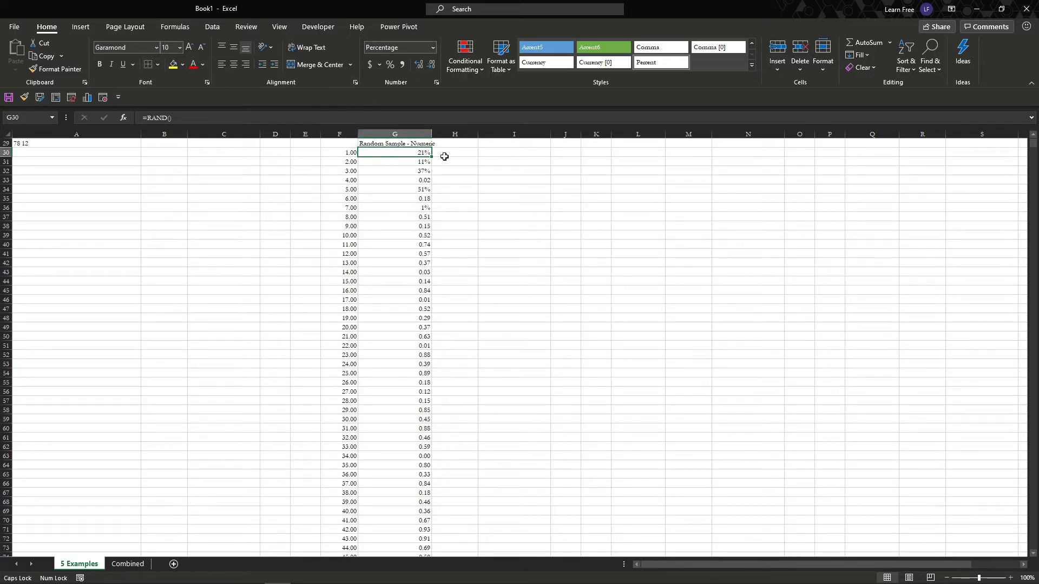
pyautogui.click(63, 70)
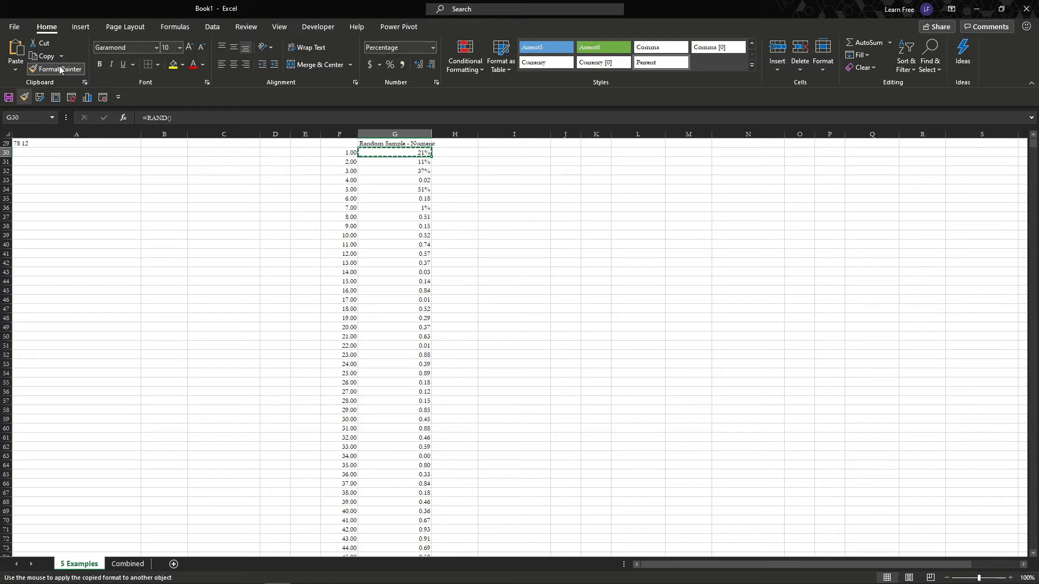
pyautogui.hotkey('ctrl', 'shift', 'Down')
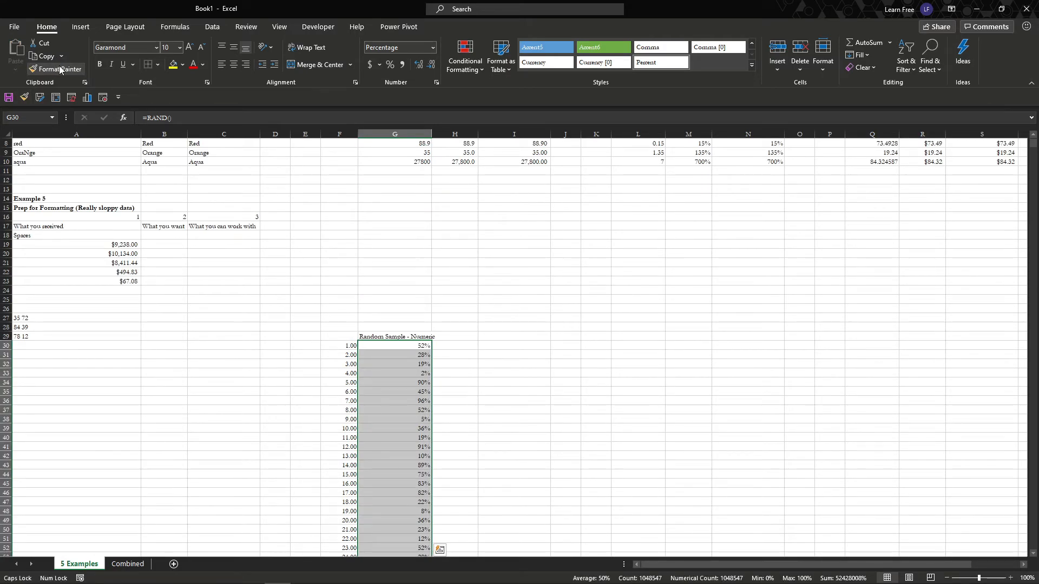
pyautogui.hotkey('ctrl', 'Down')
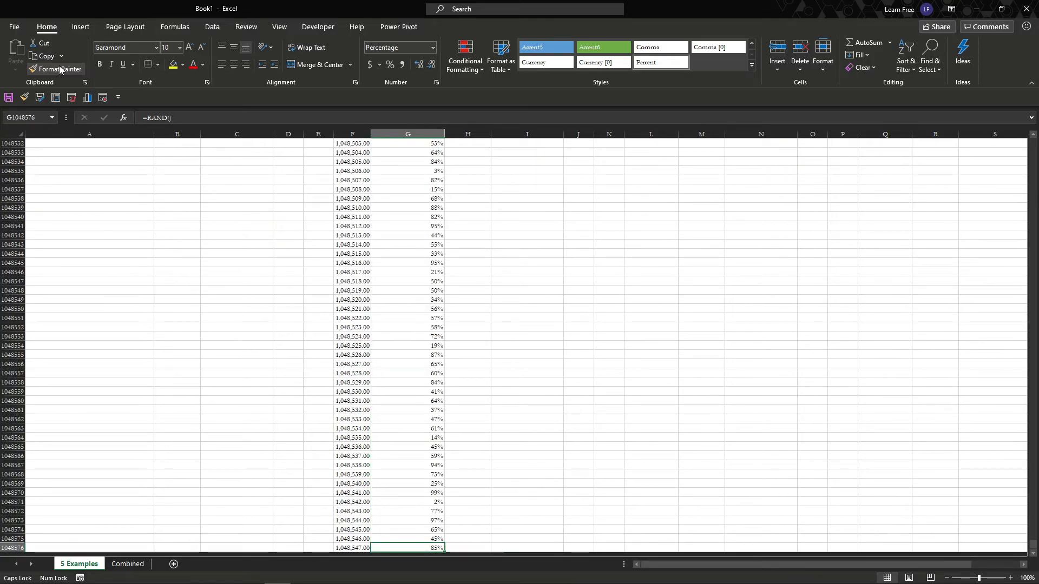
pyautogui.hotkey('ctrl', 'Up')
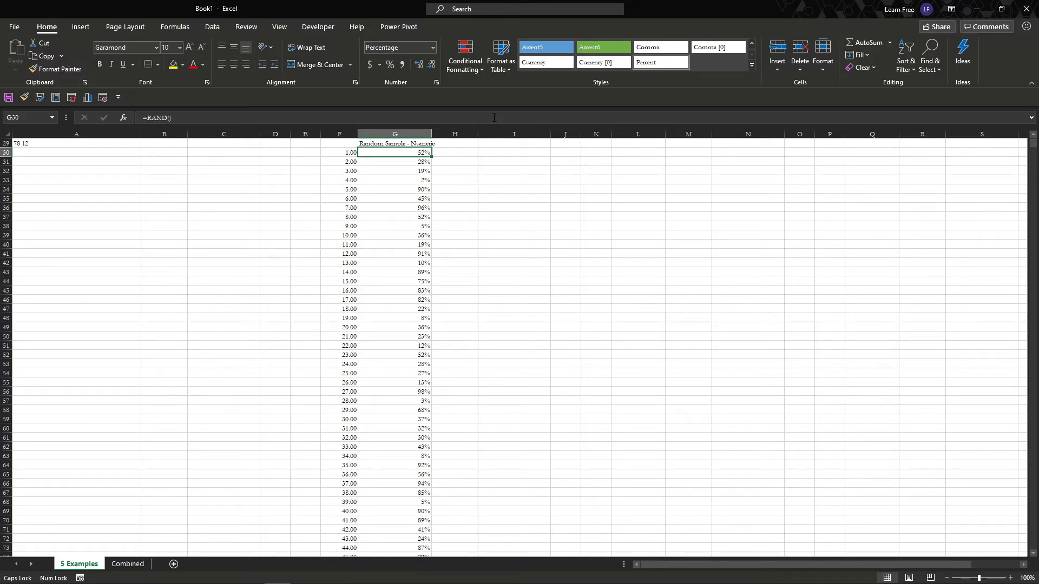
# Clear the numbered series and all the random values in columns F and G from row 30 down
pyautogui.press('Left')
pyautogui.hotkey('shift', 'Right')
pyautogui.hotkey('ctrl', 'shift', 'Down')
pyautogui.hotkey('ctrl', 'BackSpace')
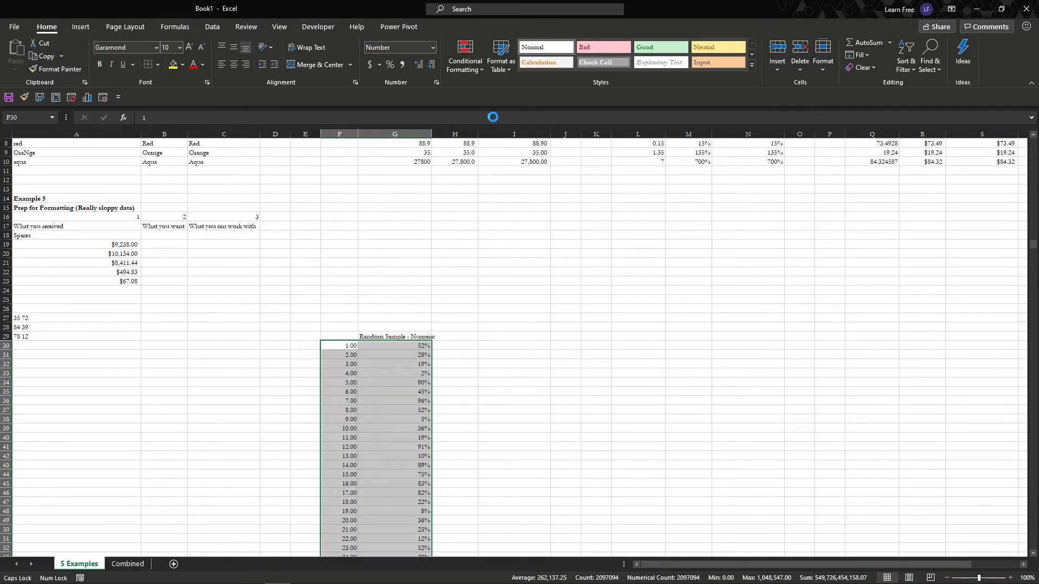
pyautogui.press('Delete')
pyautogui.press('Left')
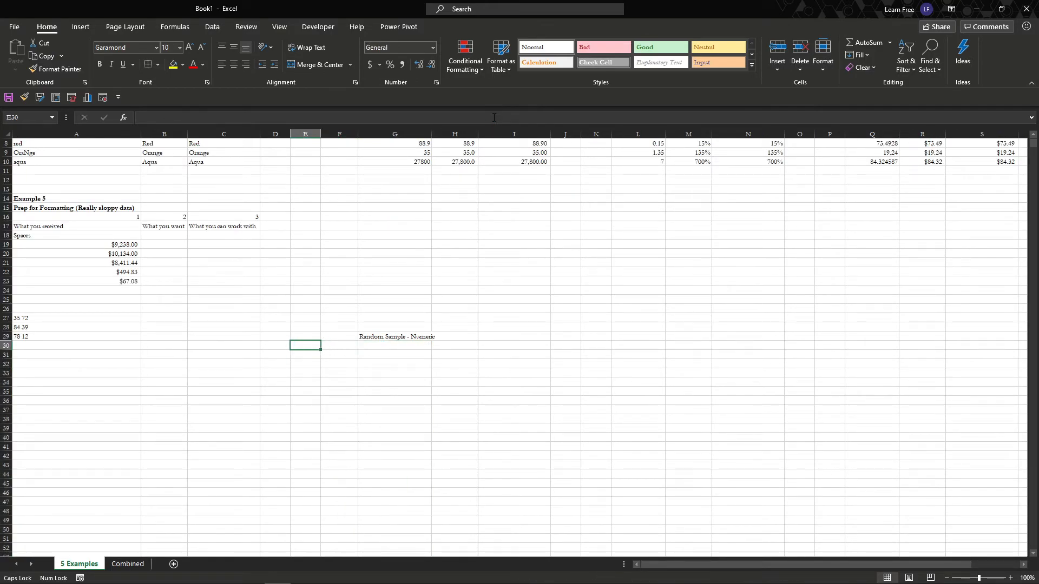
# Switch to the Combined sheet and copy the table in B4:G9
pyautogui.hotkey('ctrl', 'pagedown')
pyautogui.press('Left')
pyautogui.press('Left')
pyautogui.press('Left')
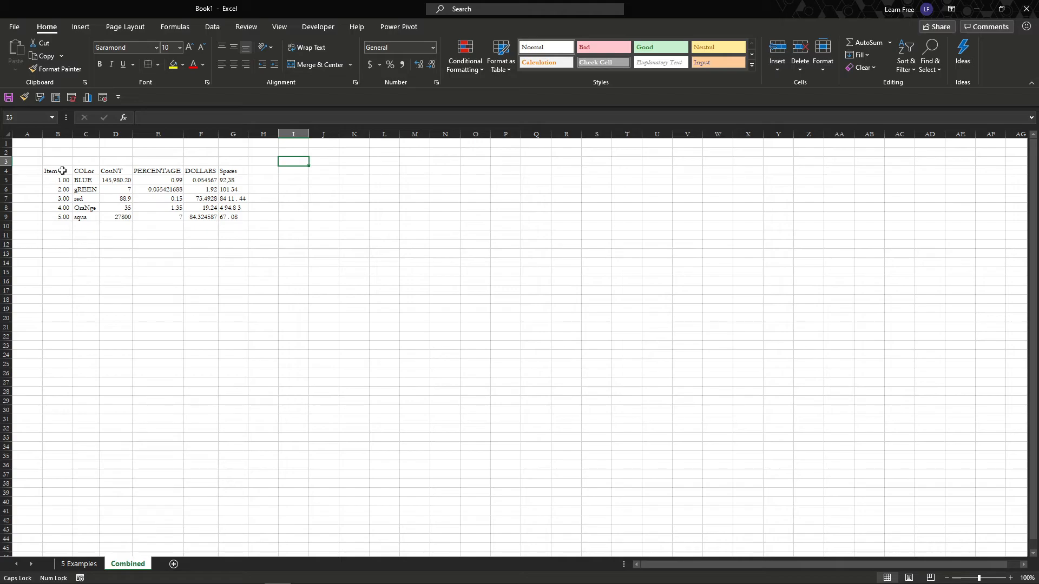
pyautogui.moveTo(62, 171); pyautogui.dragTo(232, 218)
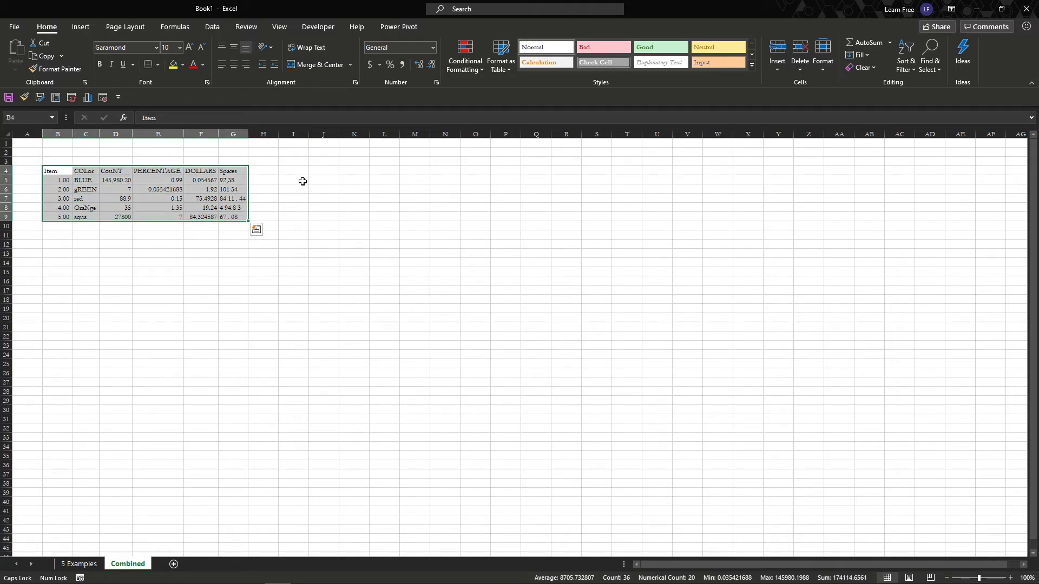
pyautogui.hotkey('ctrl', 'c')
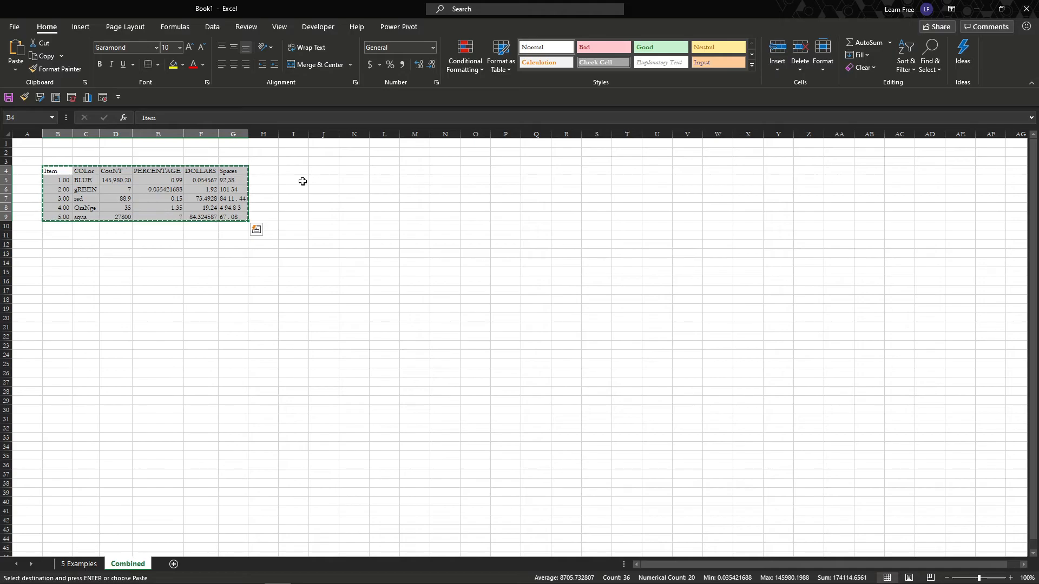
# Add a new sheet and paste the copied table into it as values only, starting at F5
pyautogui.click(174, 563)
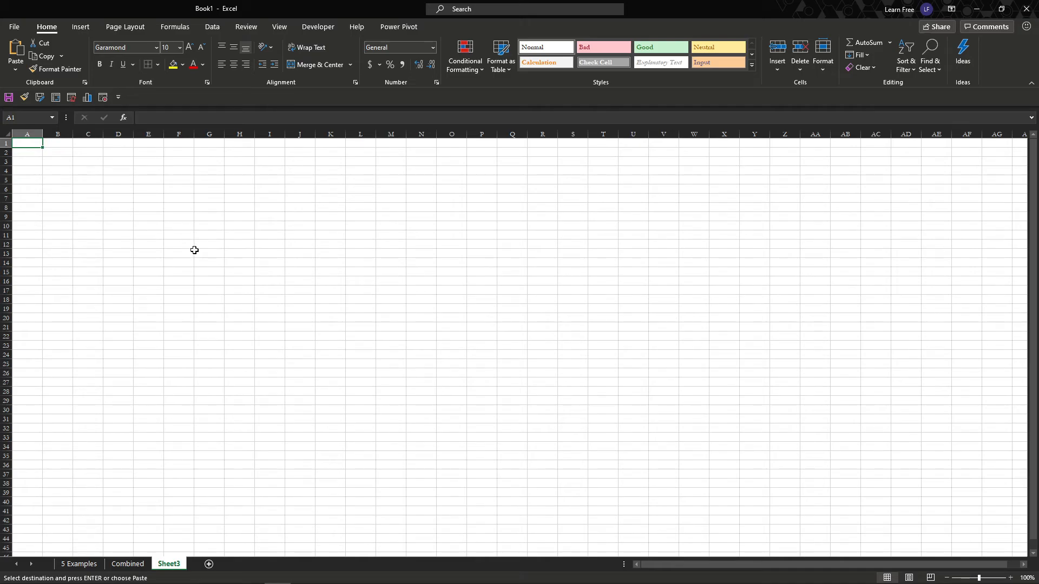
pyautogui.click(181, 180)
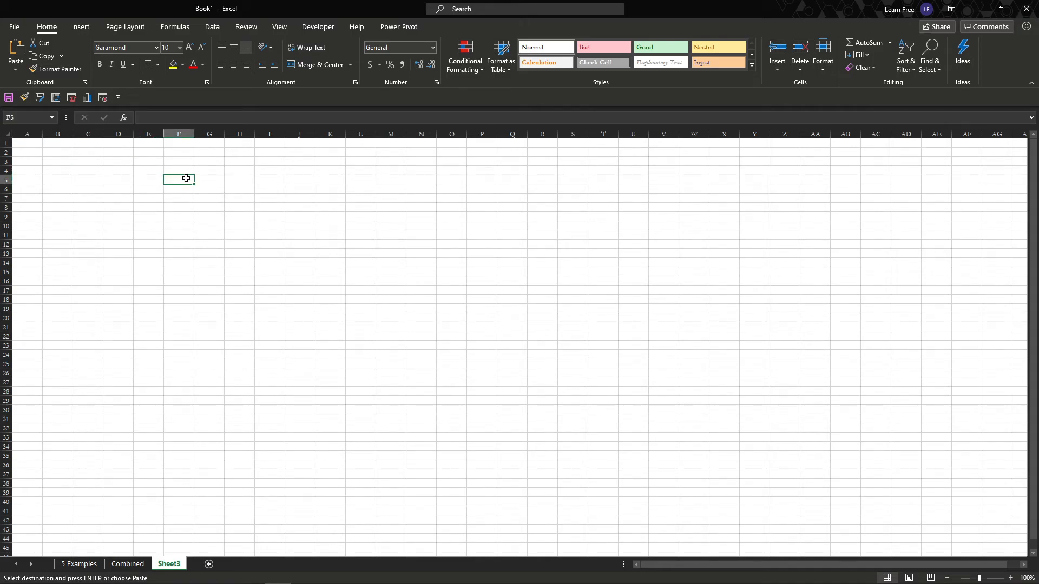
pyautogui.rightClick(187, 179)
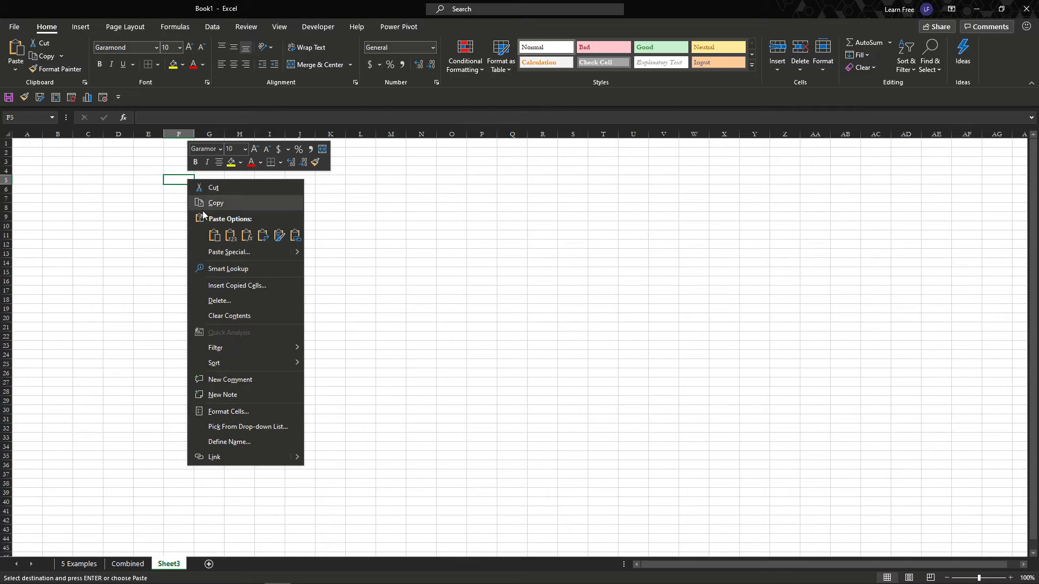
pyautogui.click(224, 233)
pyautogui.click(252, 255)
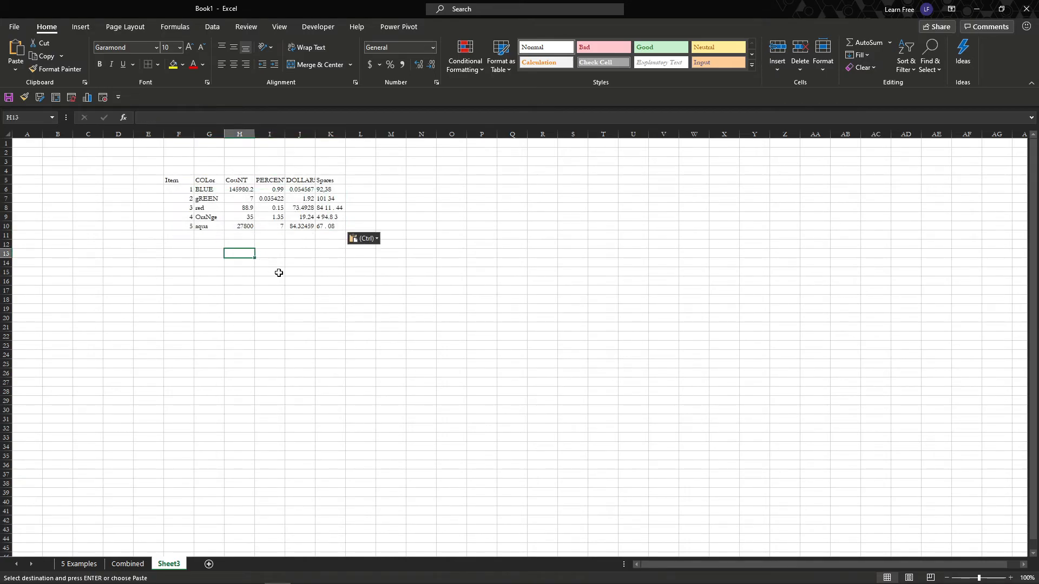
# Autofit the widths of columns F to K and select cell M5
pyautogui.moveTo(180, 137); pyautogui.dragTo(315, 138)
pyautogui.doubleClick(315, 135)
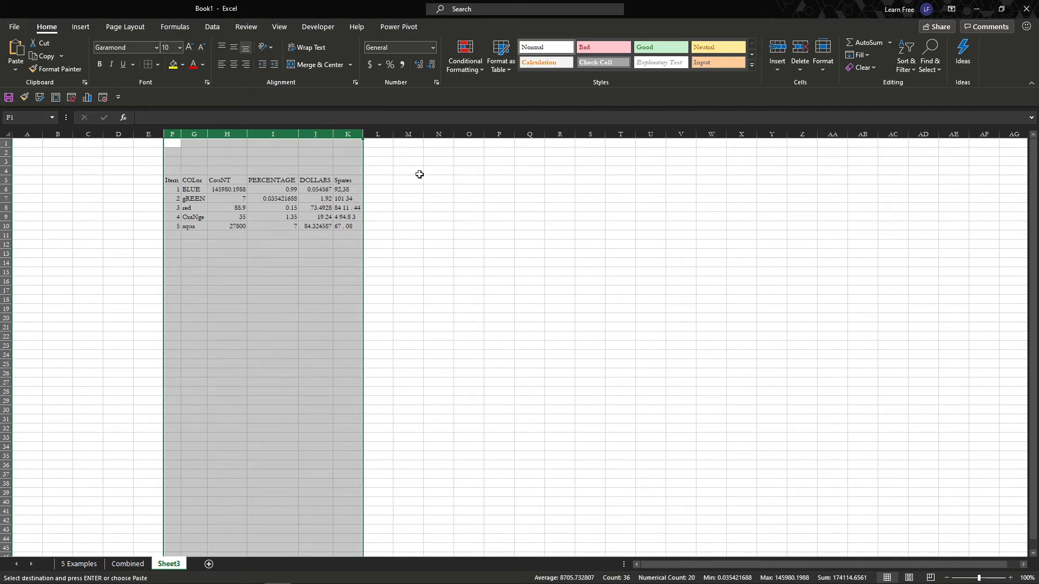
pyautogui.click(388, 179)
pyautogui.click(416, 181)
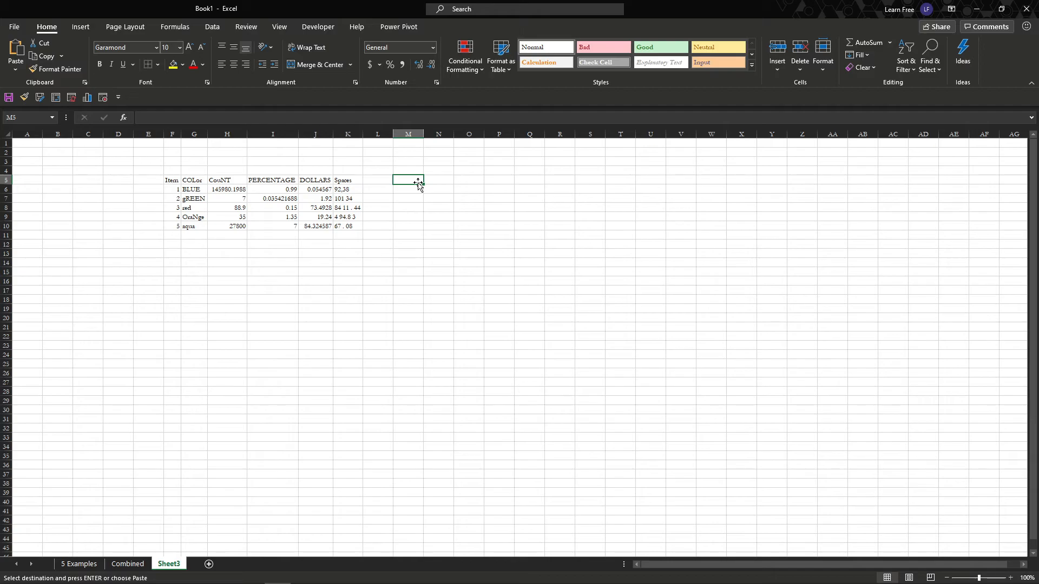
pyautogui.press('Left')
pyautogui.press('Left')
pyautogui.press('Left')
pyautogui.press('Left')
pyautogui.press('Left')
pyautogui.press('Left')
pyautogui.press('Left')
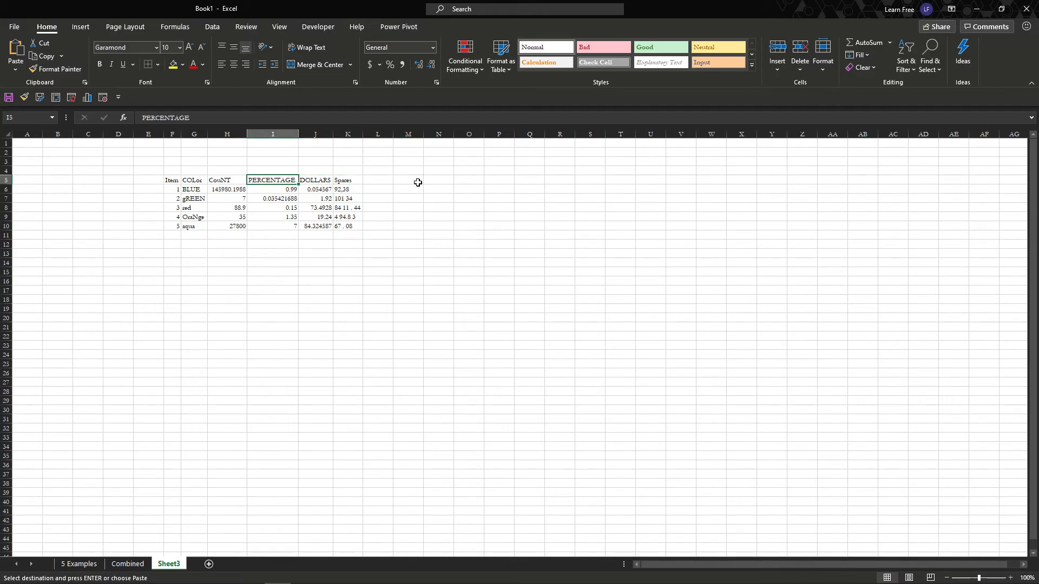
pyautogui.press('Up')
pyautogui.press('Right')
pyautogui.press('Right')
pyautogui.press('Right')
pyautogui.press('Right')
pyautogui.press('Right')
pyautogui.press('Right')
pyautogui.press('Right')
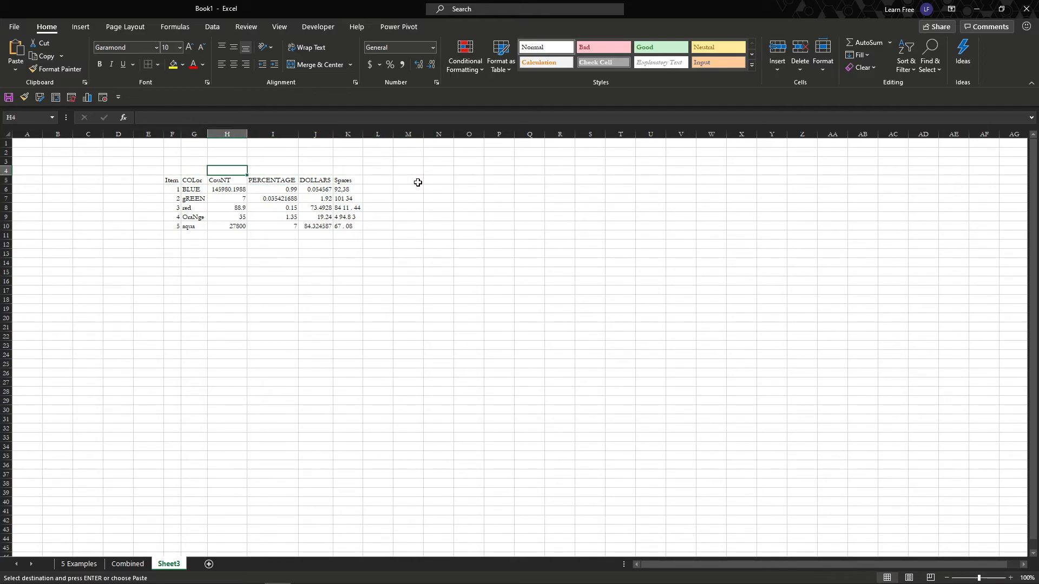
pyautogui.press('Down')
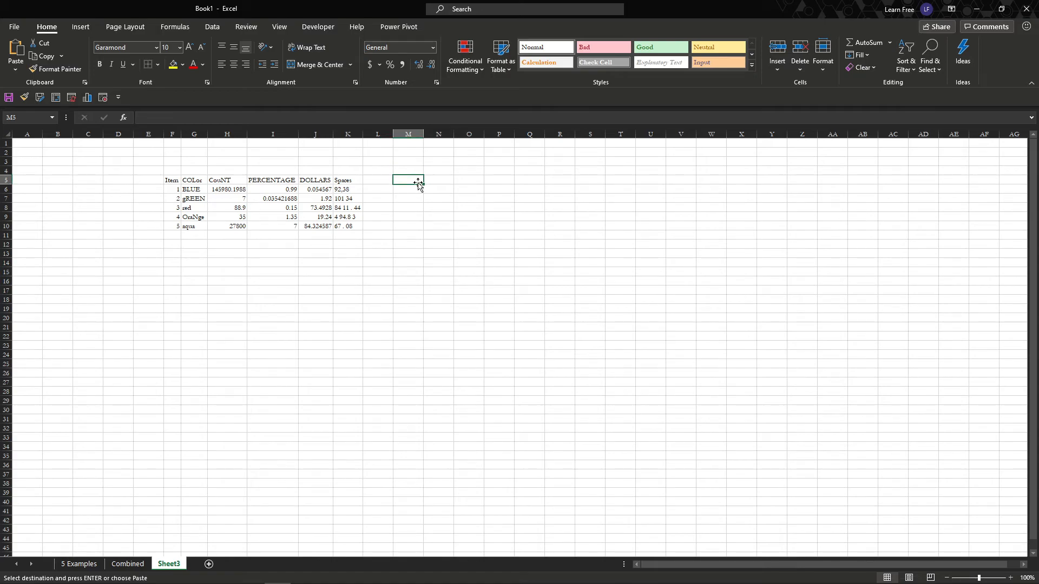
# Enter =PROPER(F5) in M5 and keep the cell selected
pyautogui.write('=PROPER')
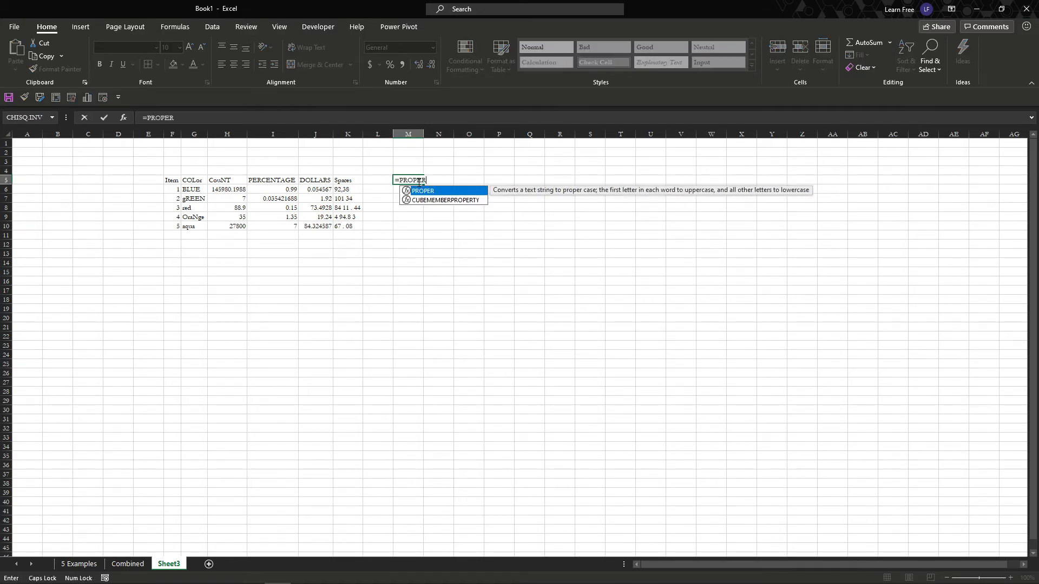
pyautogui.write('(')
pyautogui.press('Left')
pyautogui.press('Left')
pyautogui.press('Left')
pyautogui.press('Left')
pyautogui.press('Left')
pyautogui.press('Left')
pyautogui.press('Left')
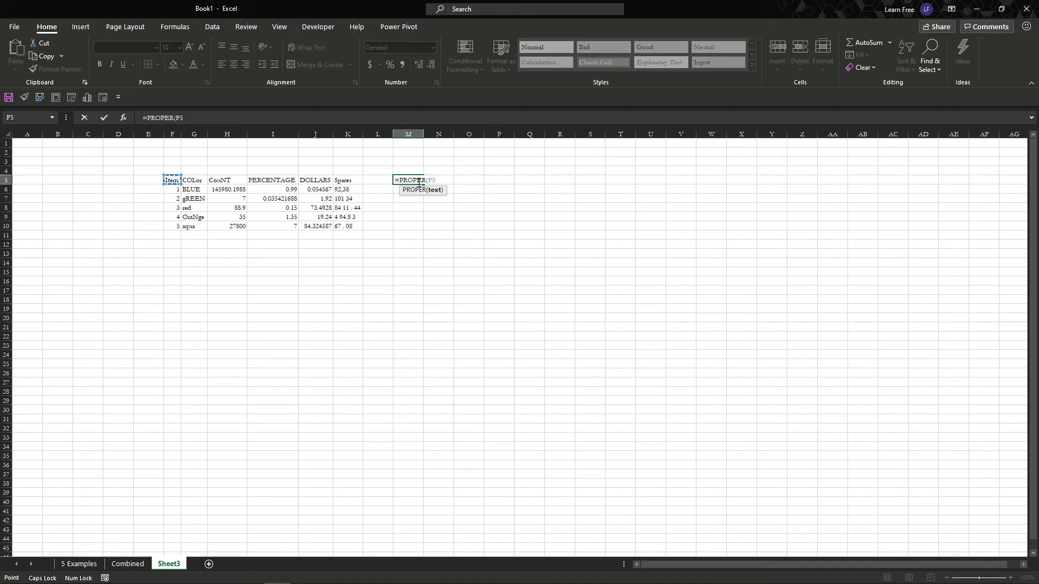
pyautogui.hotkey('ctrl', 'Return')
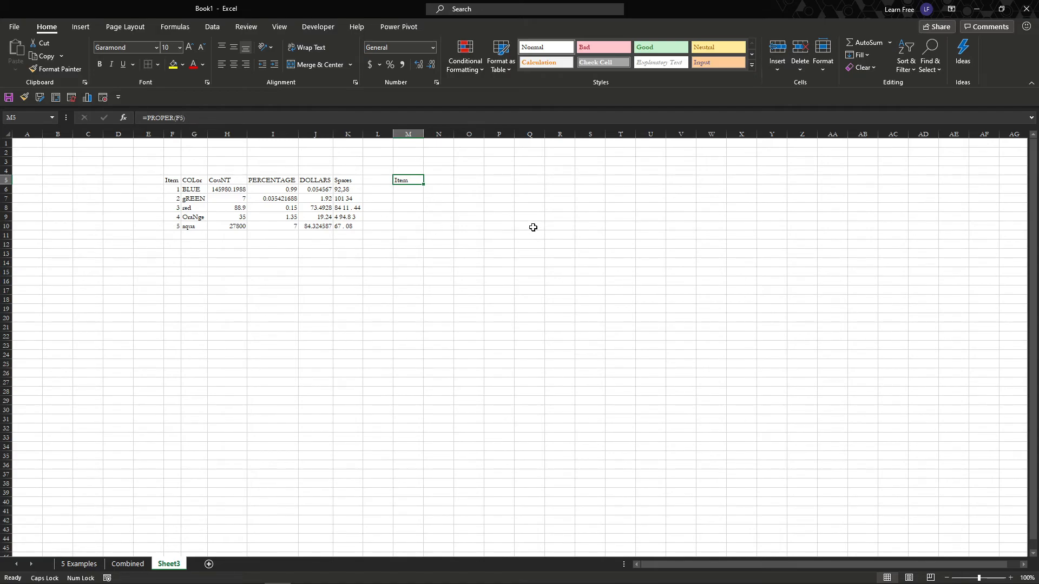
# Copy the PROPER formula from M5 across the header row to R5
pyautogui.hotkey('ctrl', 'c')
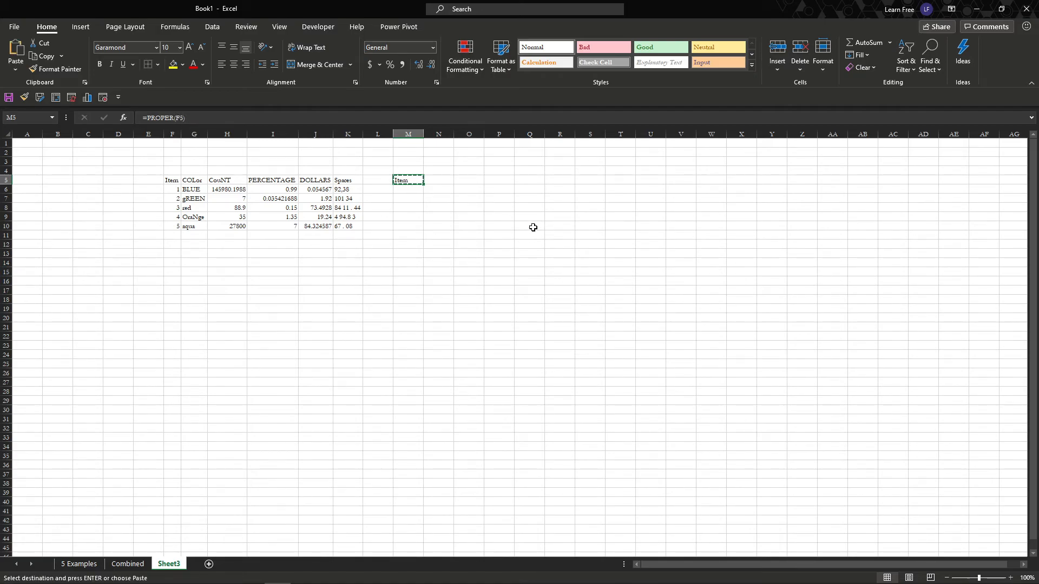
pyautogui.hotkey('shift', 'Right')
pyautogui.hotkey('shift', 'Right')
pyautogui.hotkey('shift', 'Right')
pyautogui.hotkey('shift', 'Right')
pyautogui.hotkey('shift', 'Right')
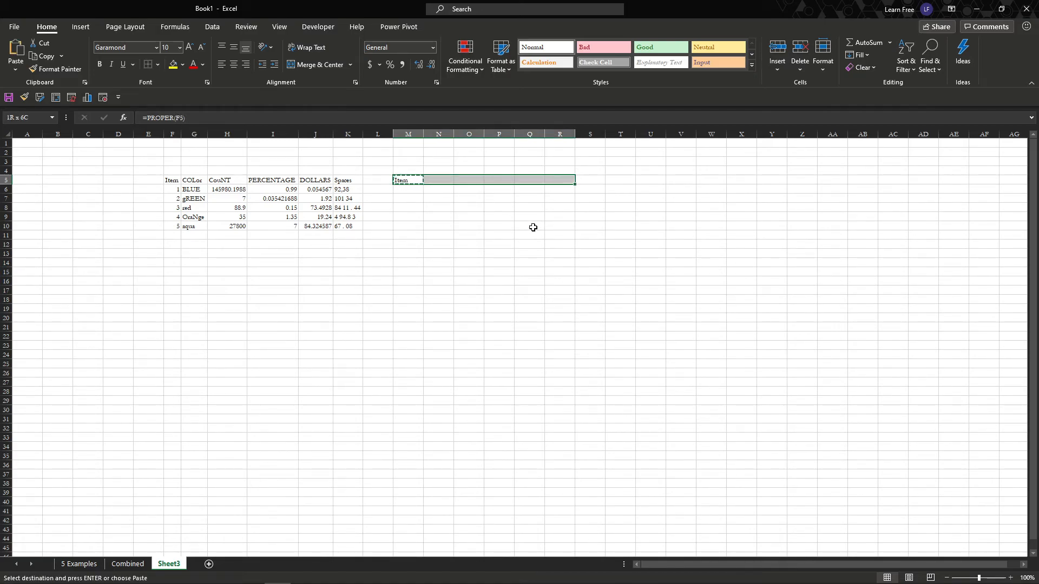
pyautogui.hotkey('ctrl', 'v')
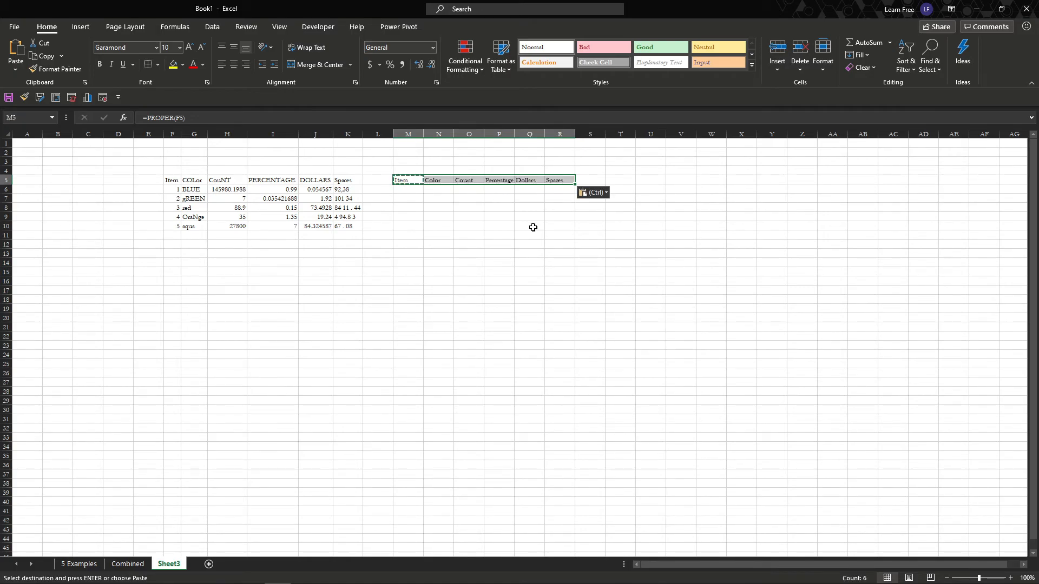
pyautogui.press('Escape')
# Enter =PROPER(F6) in M6, beneath the Item header
pyautogui.press('Down')
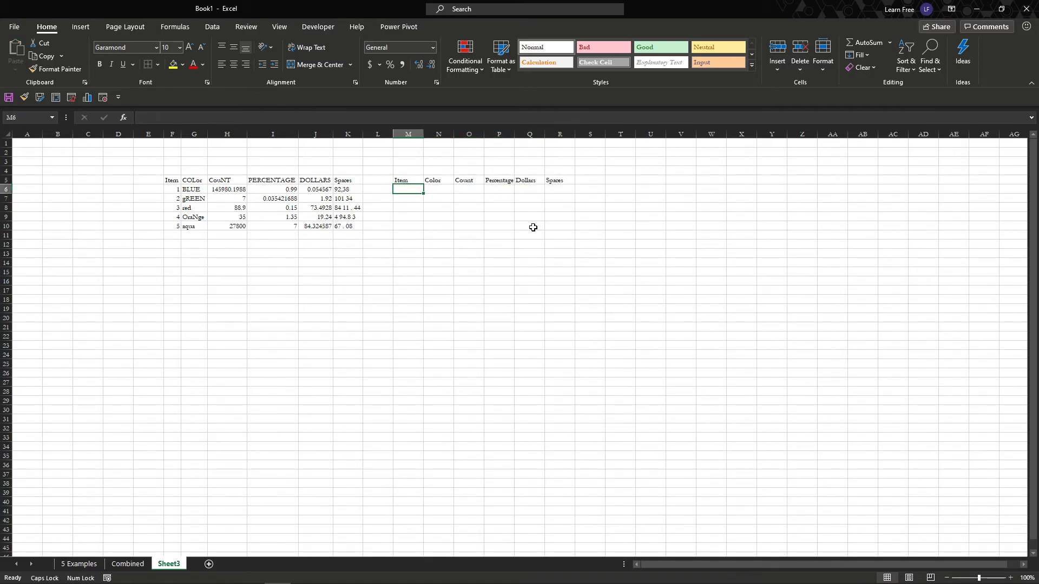
pyautogui.write('=PROP')
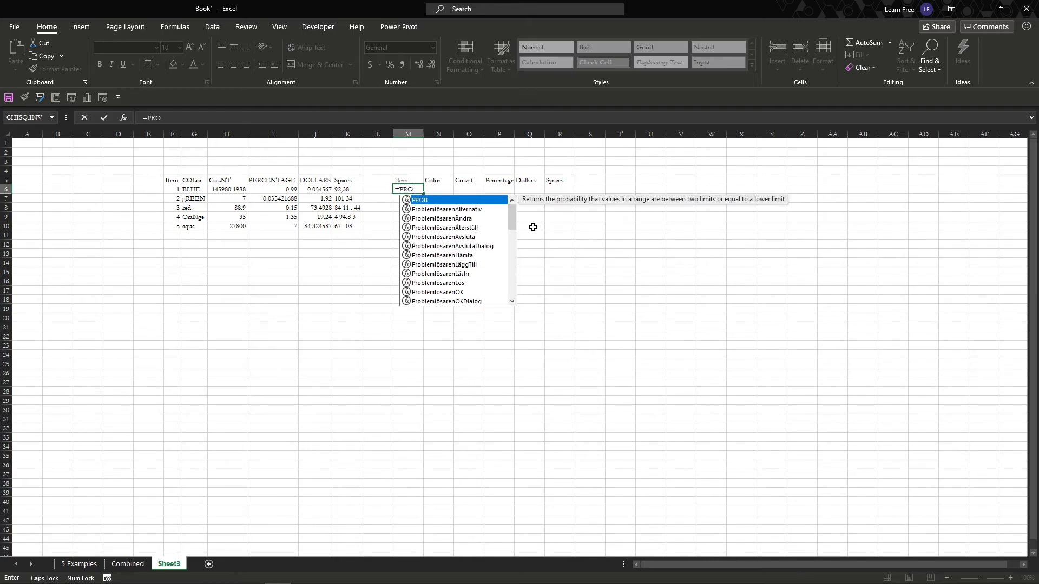
pyautogui.press('Tab')
pyautogui.press('Left')
pyautogui.press('Left')
pyautogui.press('Left')
pyautogui.press('Left')
pyautogui.press('Left')
pyautogui.press('Left')
pyautogui.press('Left')
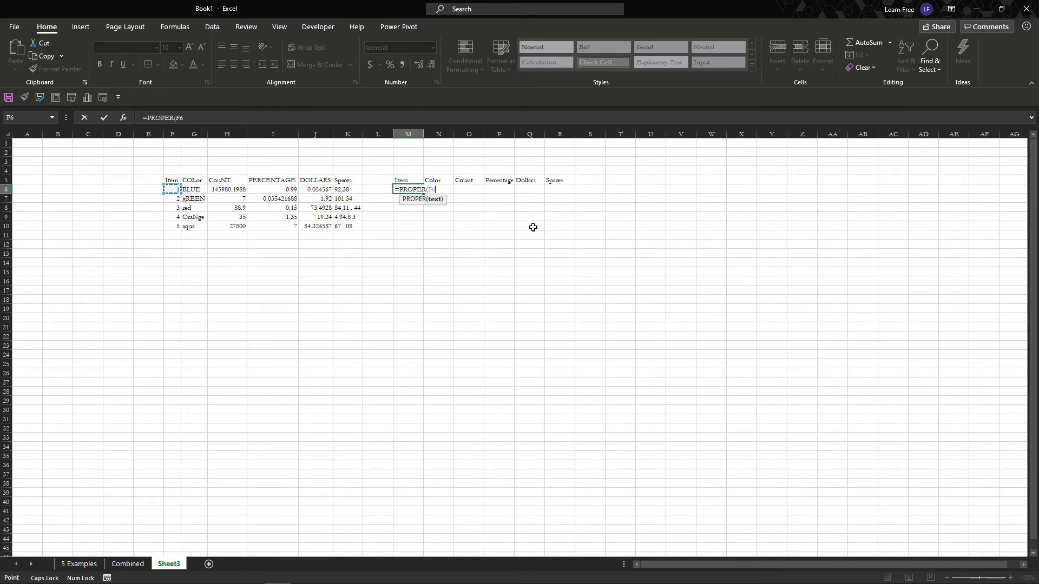
pyautogui.press('Return')
# Copy the formula in M6 down the Item column to M10
pyautogui.press('Up')
pyautogui.hotkey('ctrl', 'c')
pyautogui.press('Down')
pyautogui.hotkey('ctrl', 'v')
pyautogui.press('Down')
pyautogui.hotkey('ctrl', 'v')
pyautogui.press('Down')
pyautogui.hotkey('ctrl', 'v')
pyautogui.press('Down')
pyautogui.hotkey('ctrl', 'v')
# Paste M6's PROPER formula into N6:R10 to fill the rest of the table
pyautogui.press('Up')
pyautogui.press('Up')
pyautogui.press('Up')
pyautogui.press('Up')
pyautogui.press('Right')
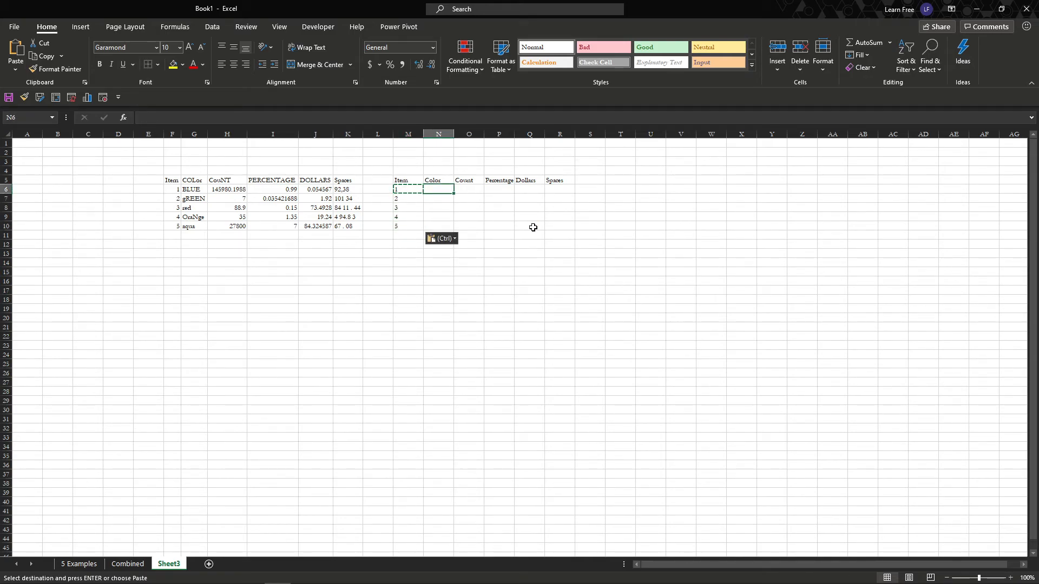
pyautogui.press('Left')
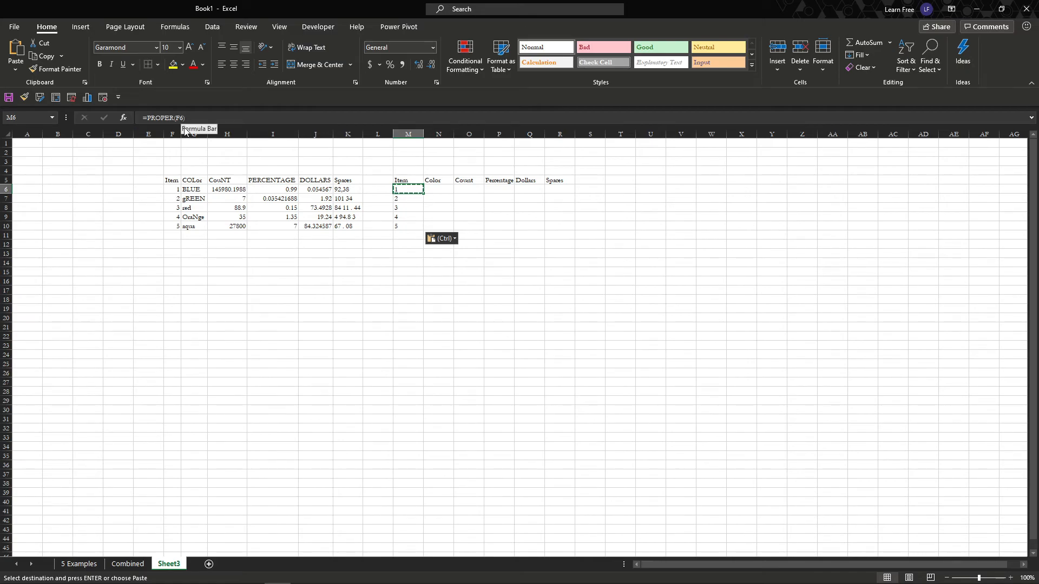
pyautogui.moveTo(438, 191); pyautogui.dragTo(547, 229)
pyautogui.hotkey('ctrl', 'v')
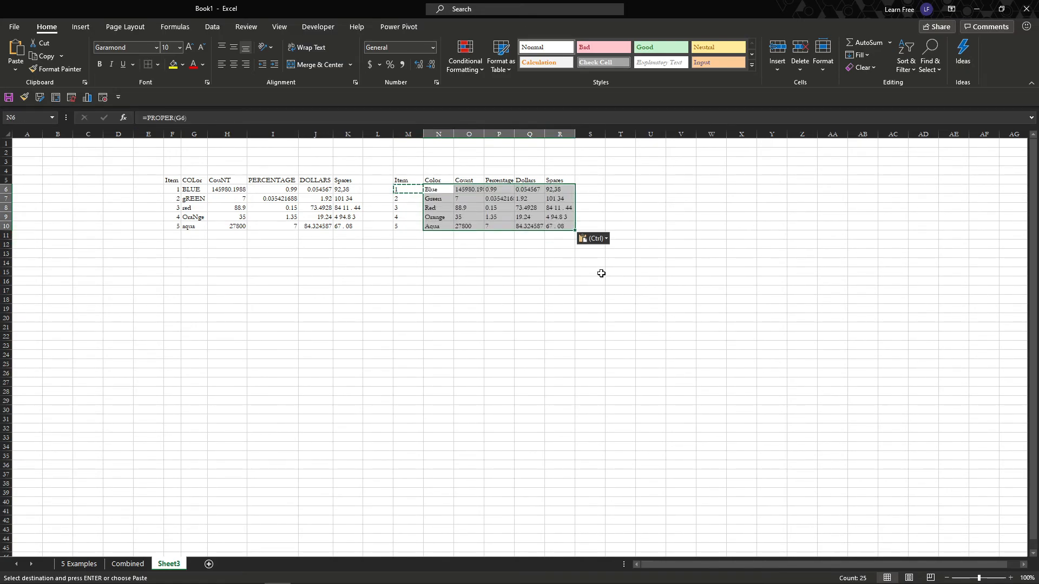
pyautogui.click(598, 273)
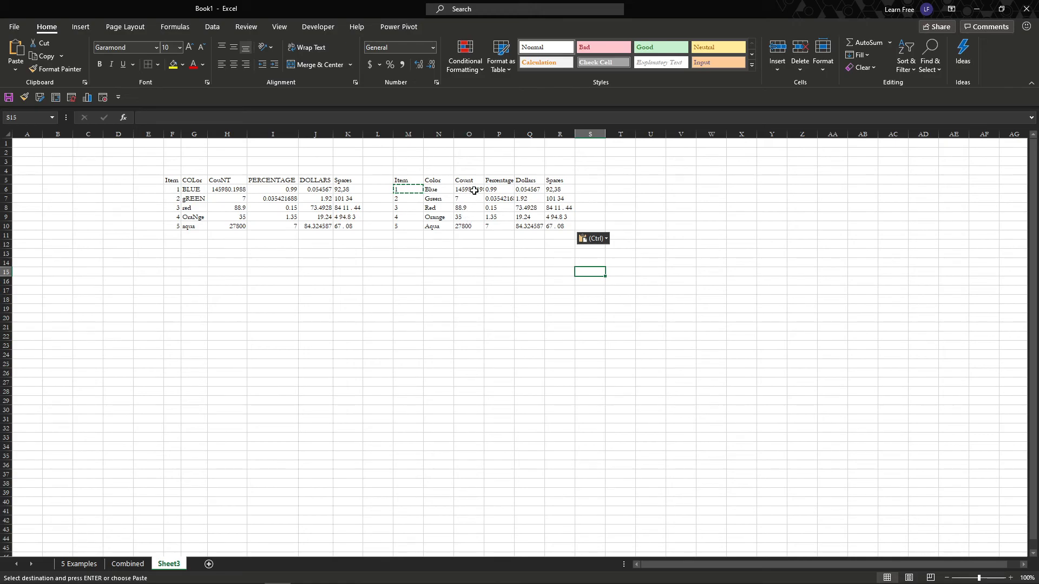
pyautogui.moveTo(507, 190); pyautogui.dragTo(508, 227)
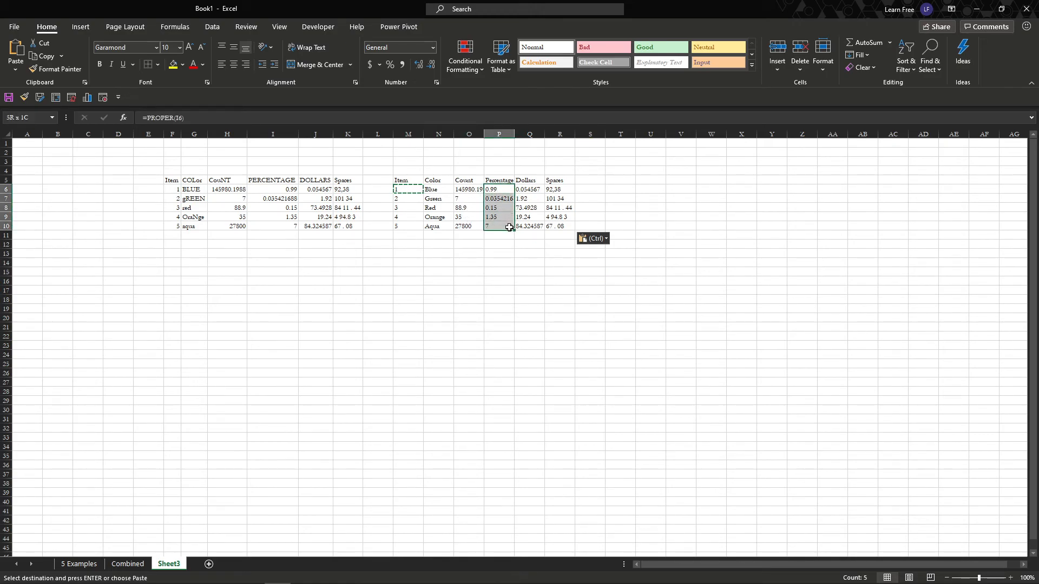
pyautogui.moveTo(525, 190); pyautogui.dragTo(529, 226)
pyautogui.click(470, 199)
# Replace the formulas in M5:R10 with their values by copying and pasting them as values in place
pyautogui.moveTo(407, 181); pyautogui.dragTo(563, 223)
pyautogui.click(439, 178)
pyautogui.hotkey('ctrl', 'c')
pyautogui.rightClick(399, 183)
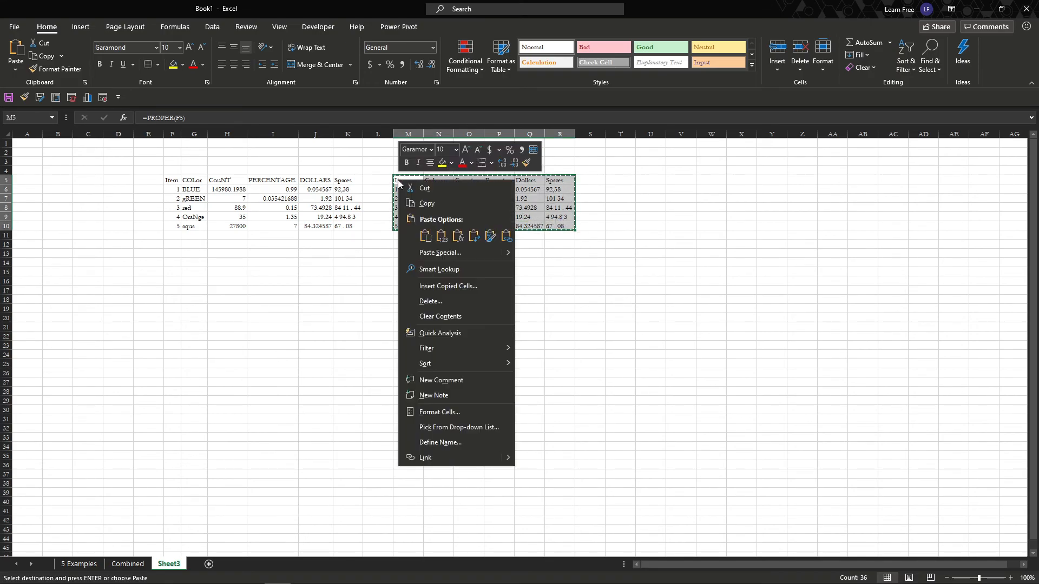
pyautogui.click(440, 234)
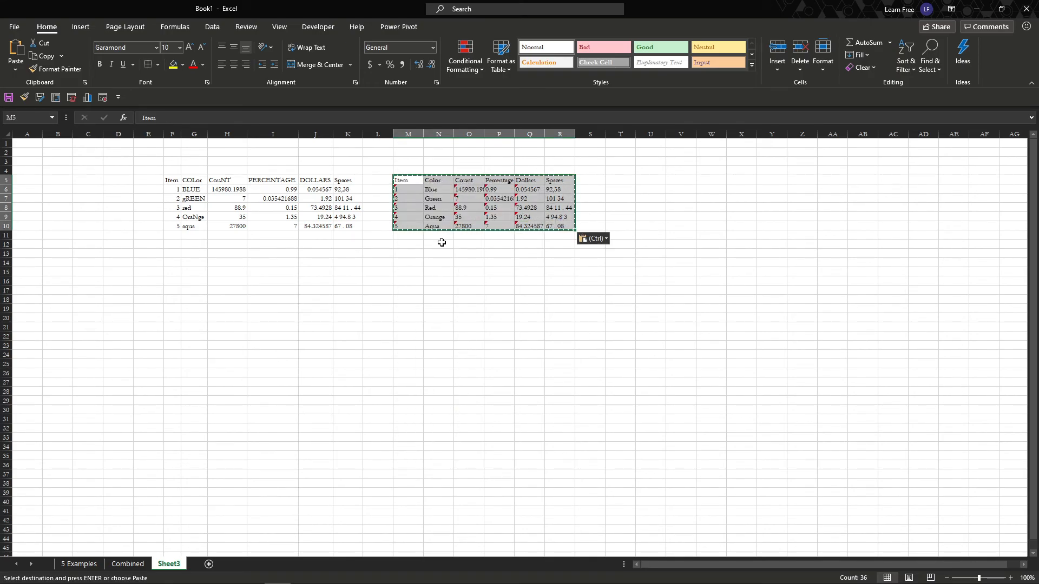
pyautogui.click(442, 243)
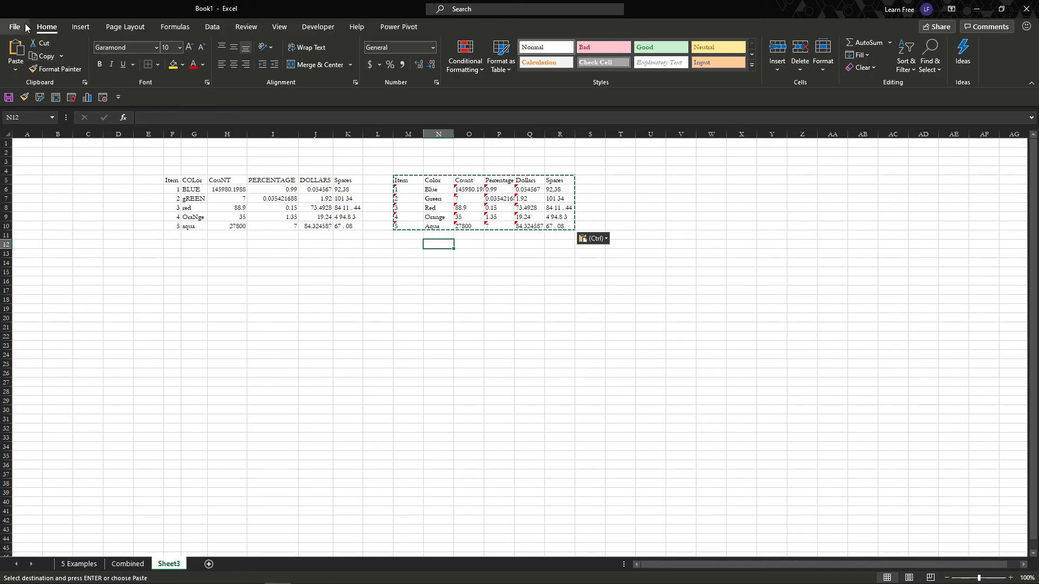
# Apply the Number format to the Item values in M6:M10
pyautogui.click(413, 192)
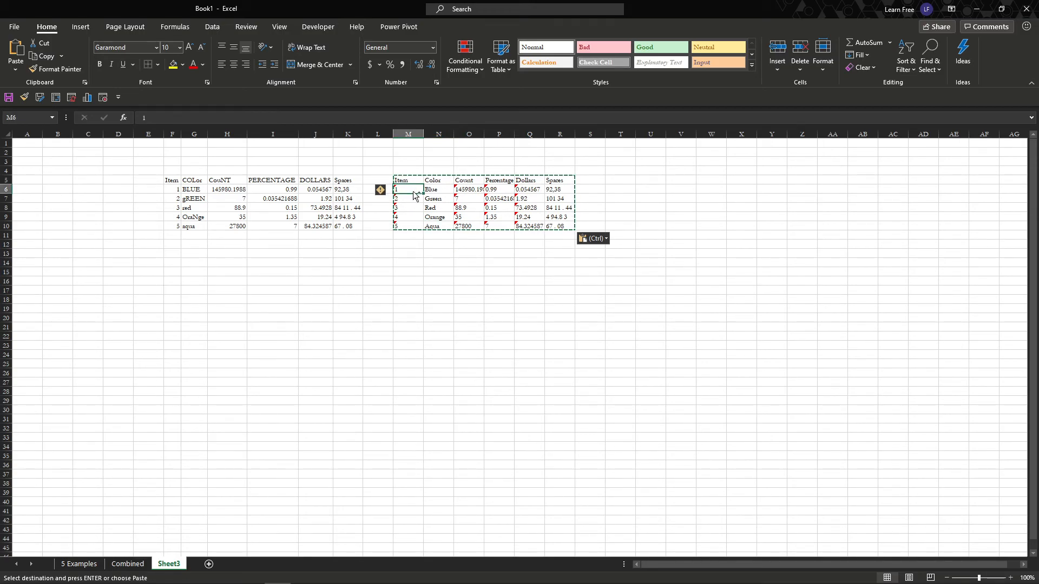
pyautogui.hotkey('ctrl', 'shift', 'Down')
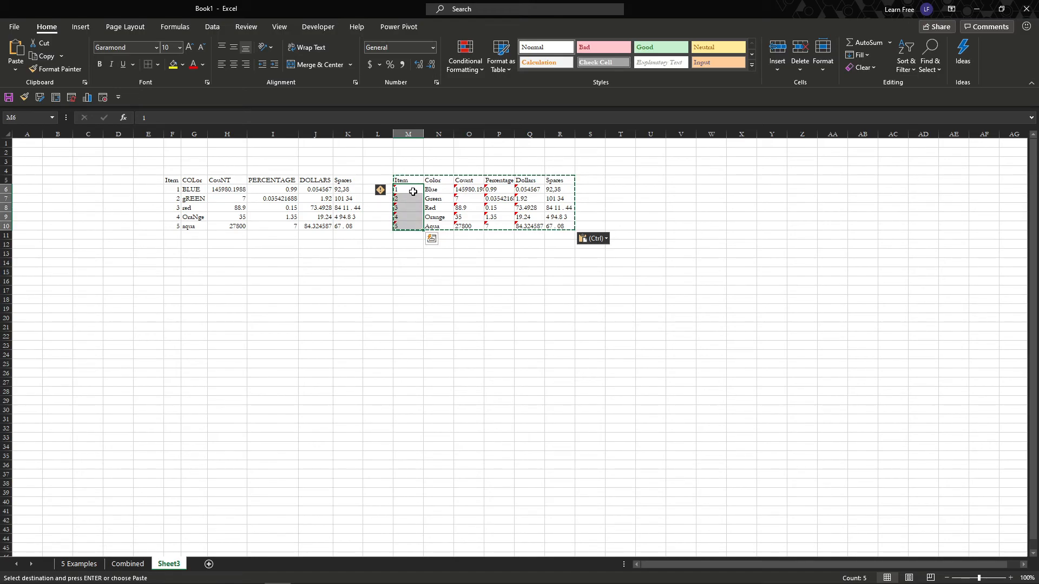
pyautogui.click(433, 47)
pyautogui.click(416, 93)
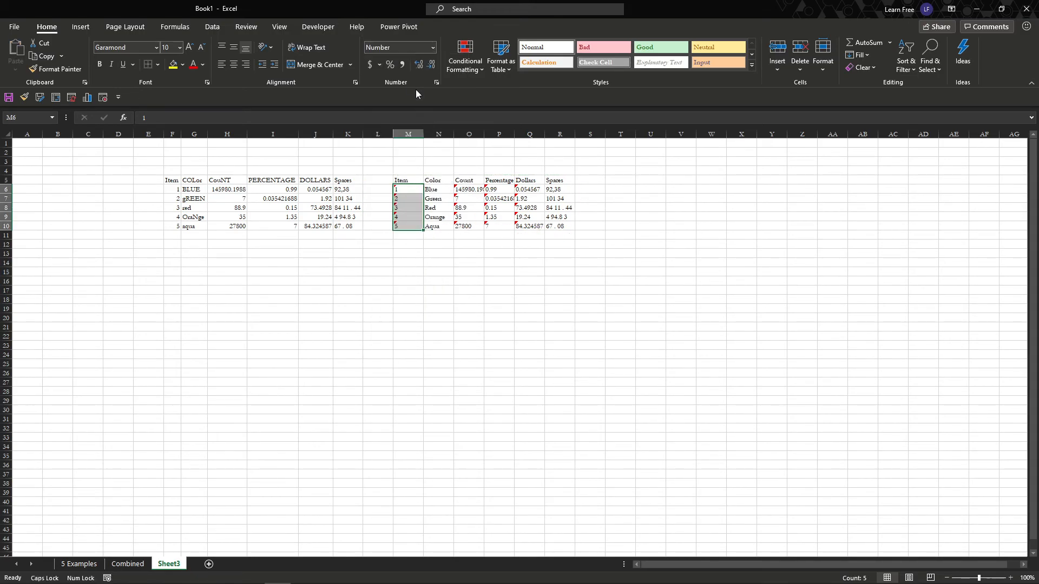
# Convert the numbers stored as text in M6:R10 to real numbers using the error-checking options
pyautogui.click(397, 188)
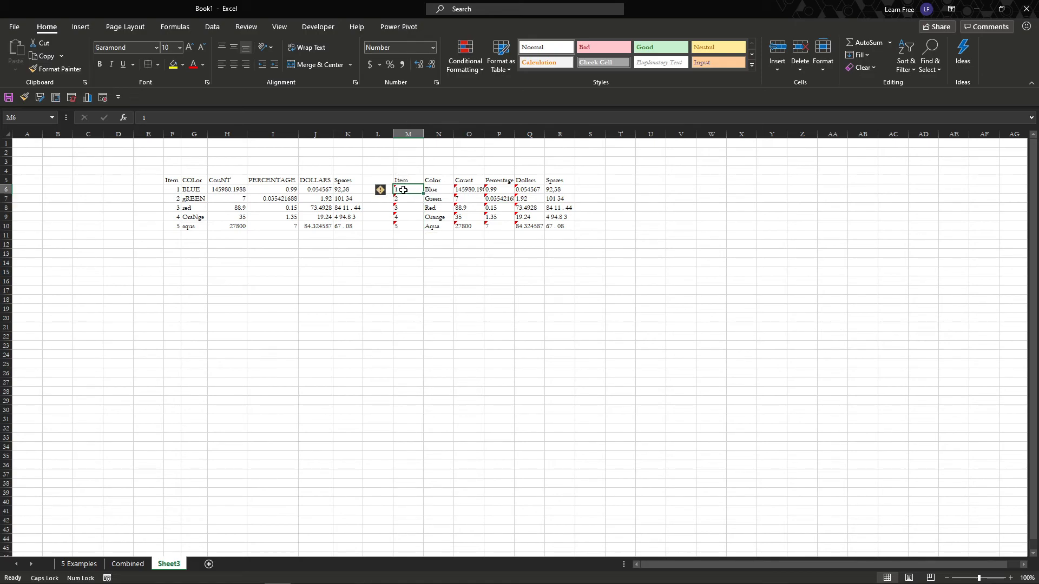
pyautogui.click(381, 190)
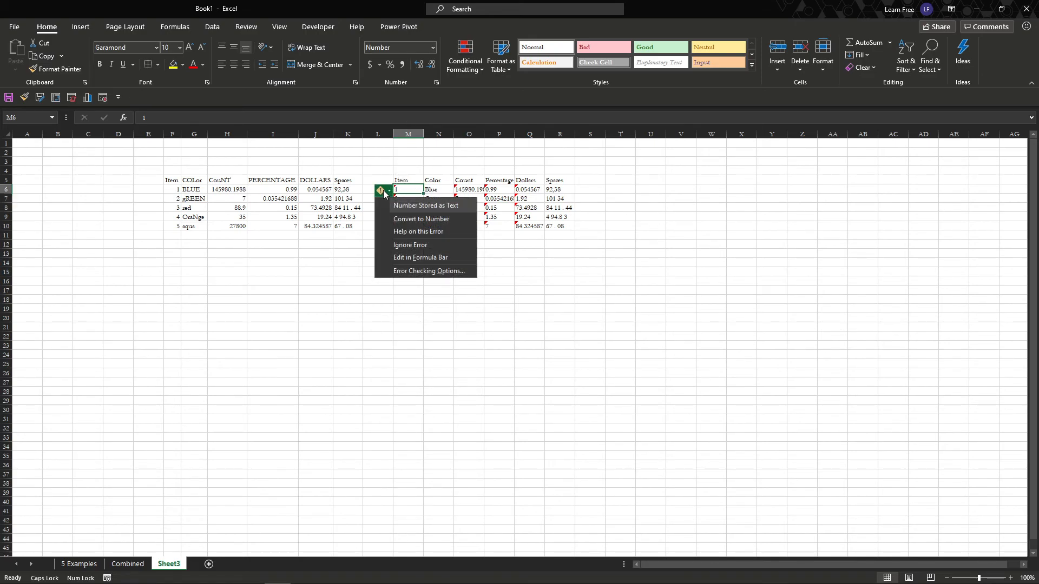
pyautogui.click(417, 223)
pyautogui.moveTo(400, 190); pyautogui.dragTo(560, 225)
pyautogui.click(381, 191)
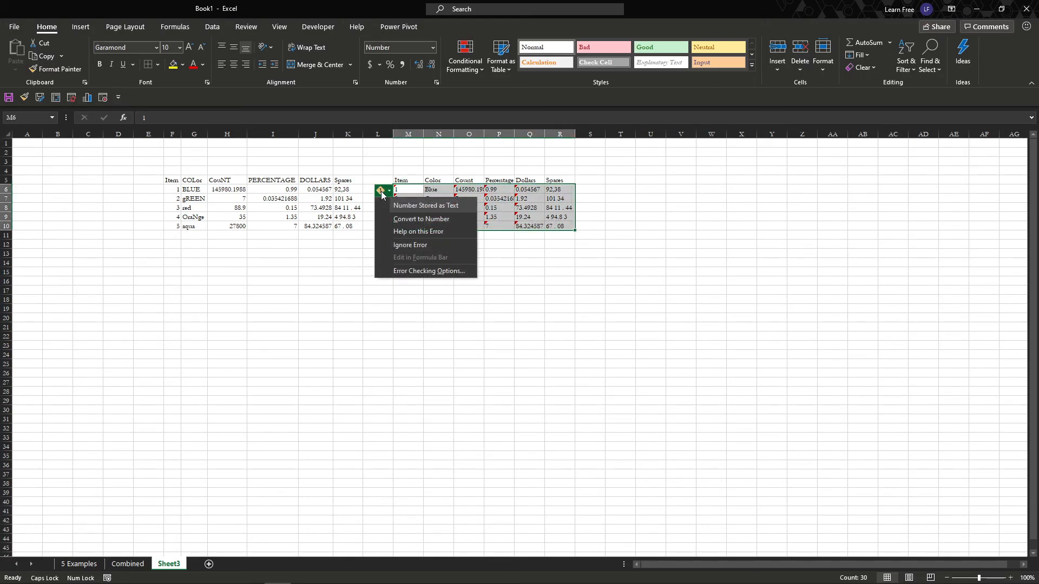
pyautogui.click(429, 219)
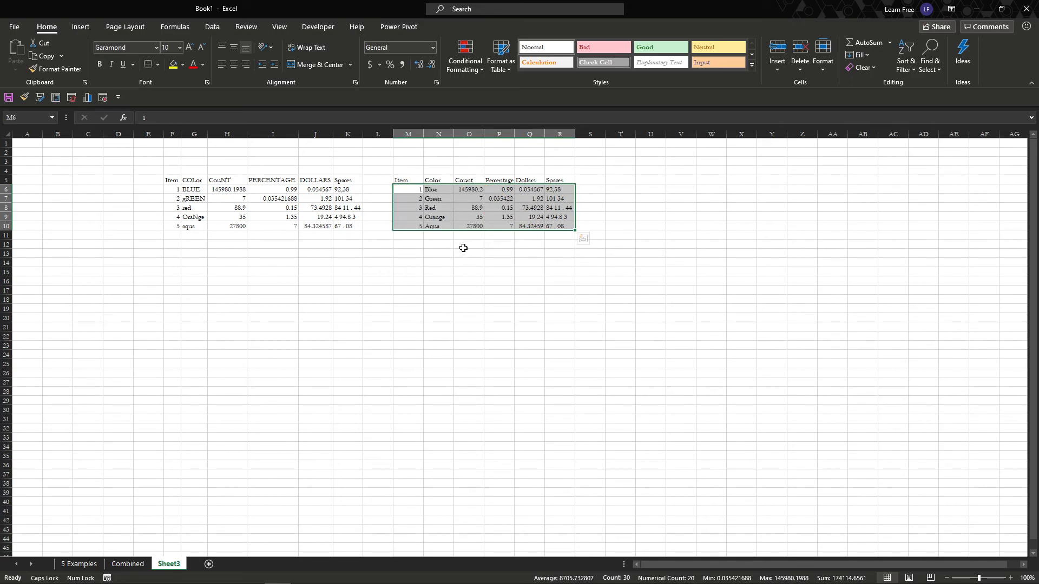
pyautogui.click(409, 245)
pyautogui.click(436, 246)
pyautogui.click(436, 193)
pyautogui.click(438, 199)
pyautogui.click(445, 215)
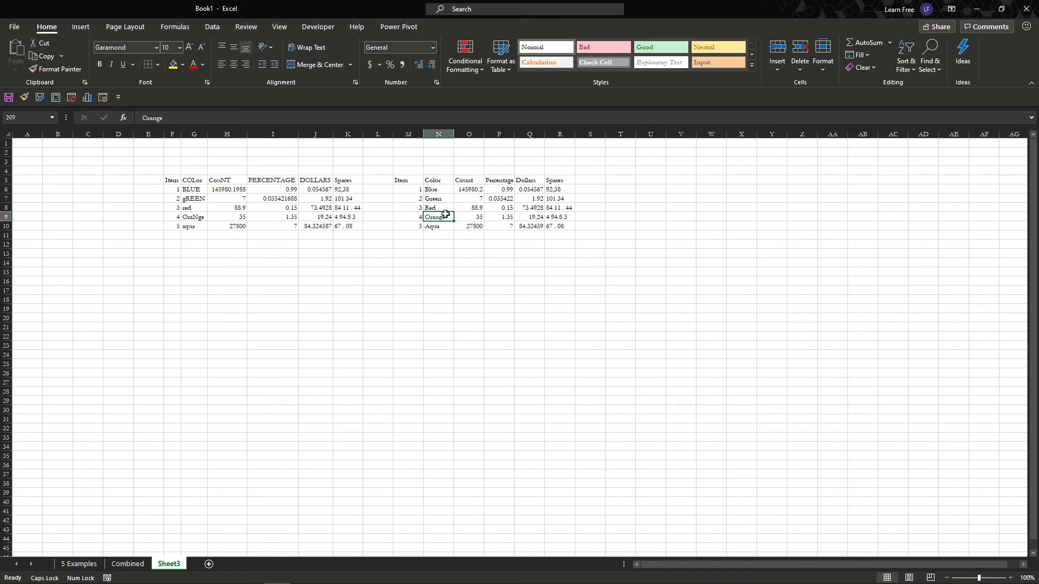
# Apply the Text format to the Color values in N6:N10
pyautogui.moveTo(443, 196); pyautogui.dragTo(443, 236)
pyautogui.click(442, 190)
pyautogui.moveTo(443, 190); pyautogui.dragTo(442, 226)
pyautogui.click(433, 47)
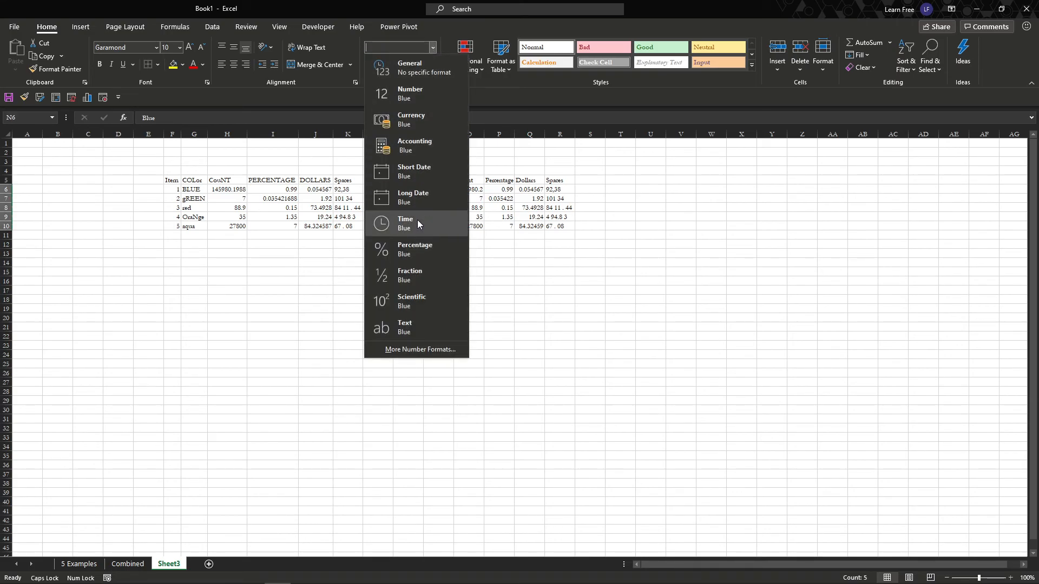
pyautogui.click(425, 321)
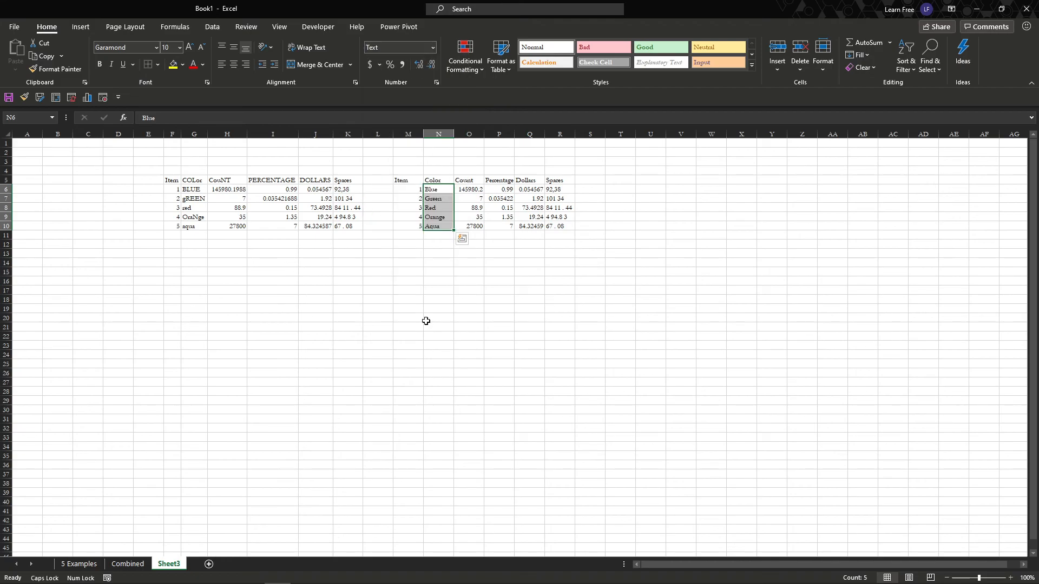
# Format the Count values in O6:O10 as Number with thousands separators and one decimal place
pyautogui.click(470, 191)
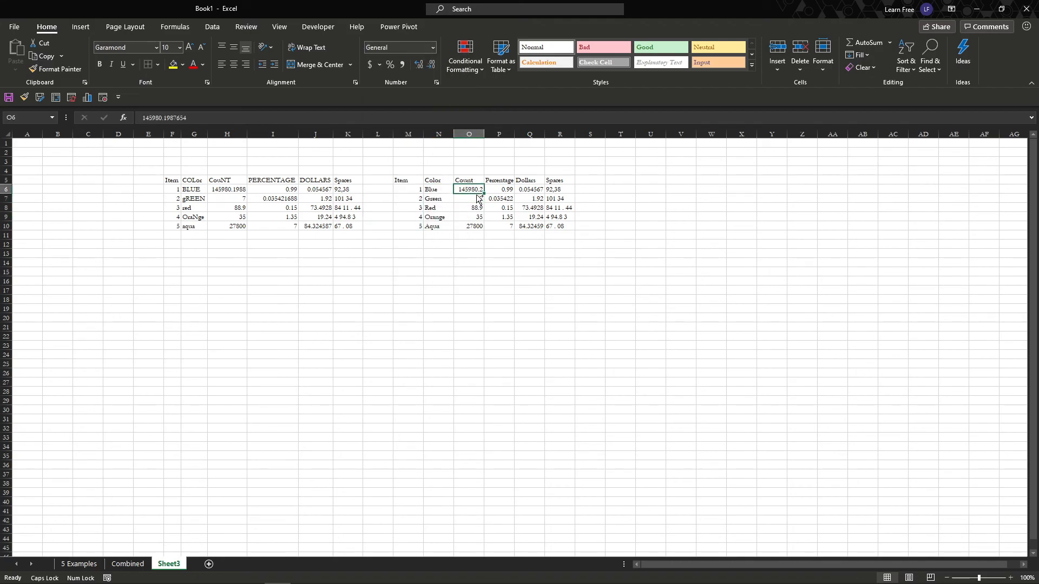
pyautogui.hotkey('ctrl', 'shift', 'Down')
pyautogui.hotkey('ctrl', 'shift', '1')
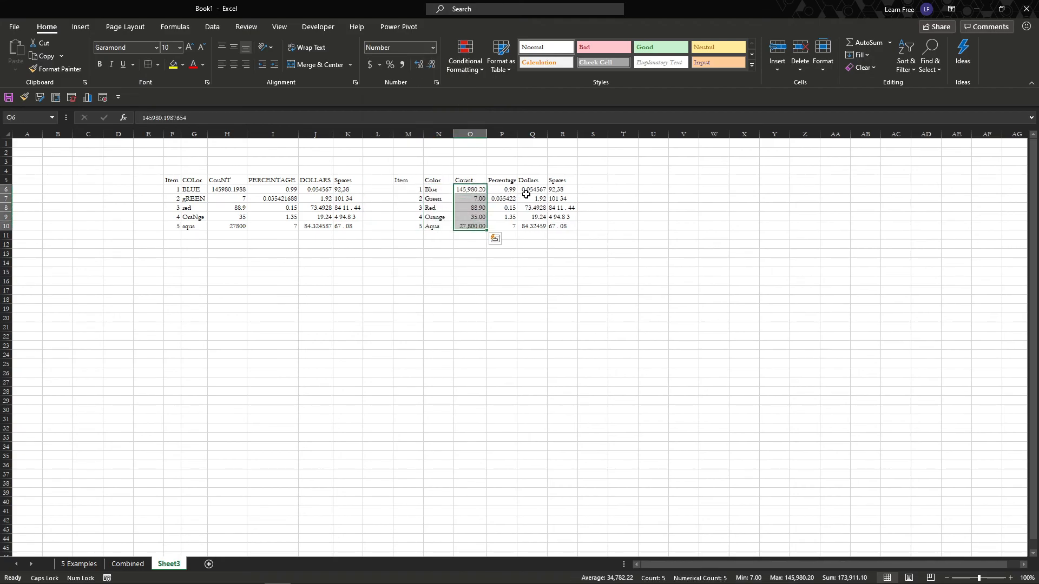
pyautogui.click(429, 68)
# Apply the Percentage format to P6:P10 and the Currency format to the Dollars values in Q6:Q10
pyautogui.moveTo(501, 193); pyautogui.dragTo(498, 226)
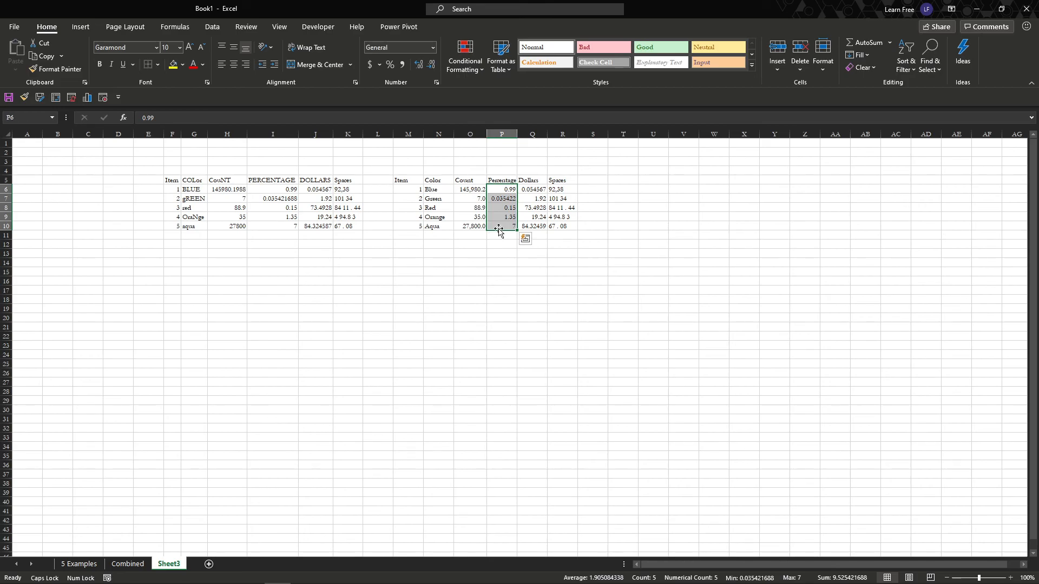
pyautogui.click(390, 64)
pyautogui.moveTo(532, 190); pyautogui.dragTo(537, 227)
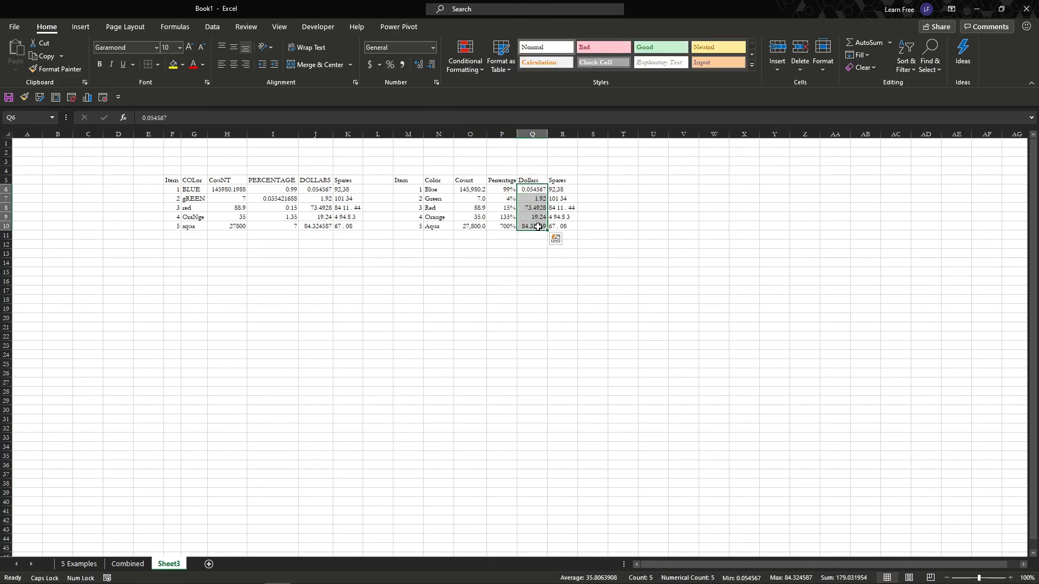
pyautogui.click(367, 66)
pyautogui.click(371, 66)
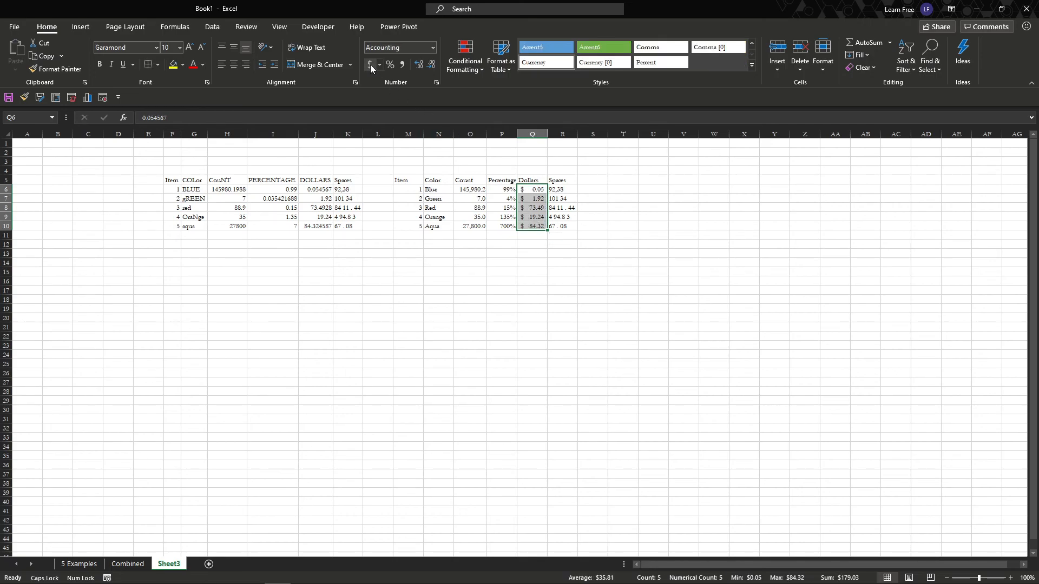
pyautogui.click(433, 48)
pyautogui.click(427, 115)
# Remove all spaces from the Spaces values in R6:R10 by replacing each space with nothing
pyautogui.moveTo(567, 192); pyautogui.dragTo(563, 227)
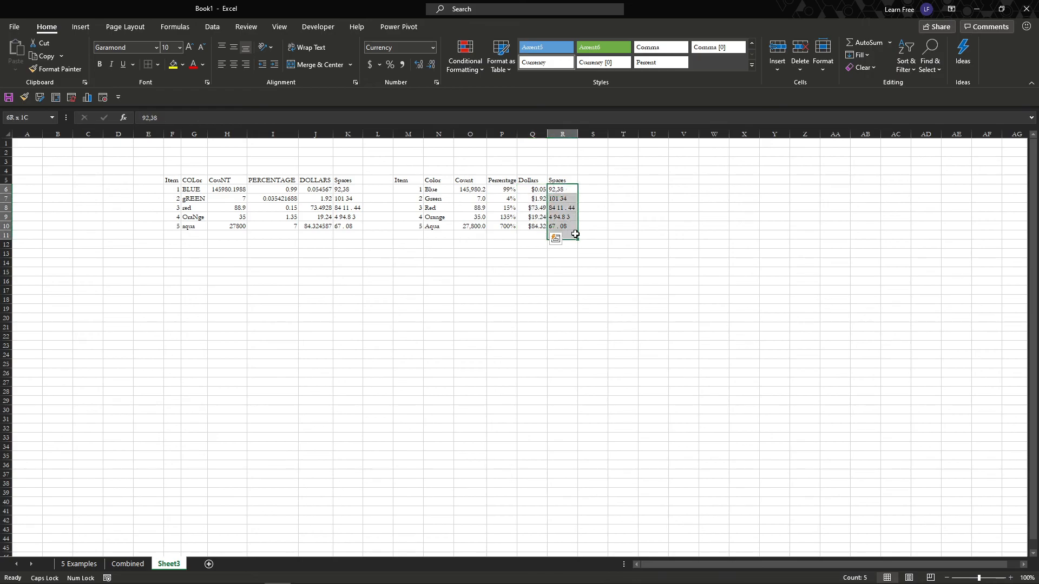
pyautogui.click(932, 67)
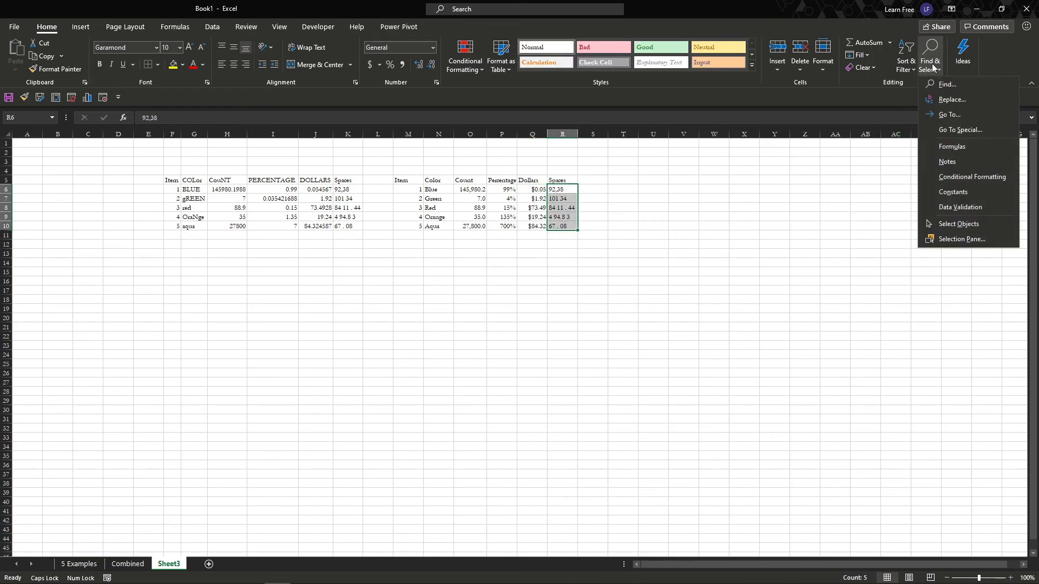
pyautogui.click(941, 99)
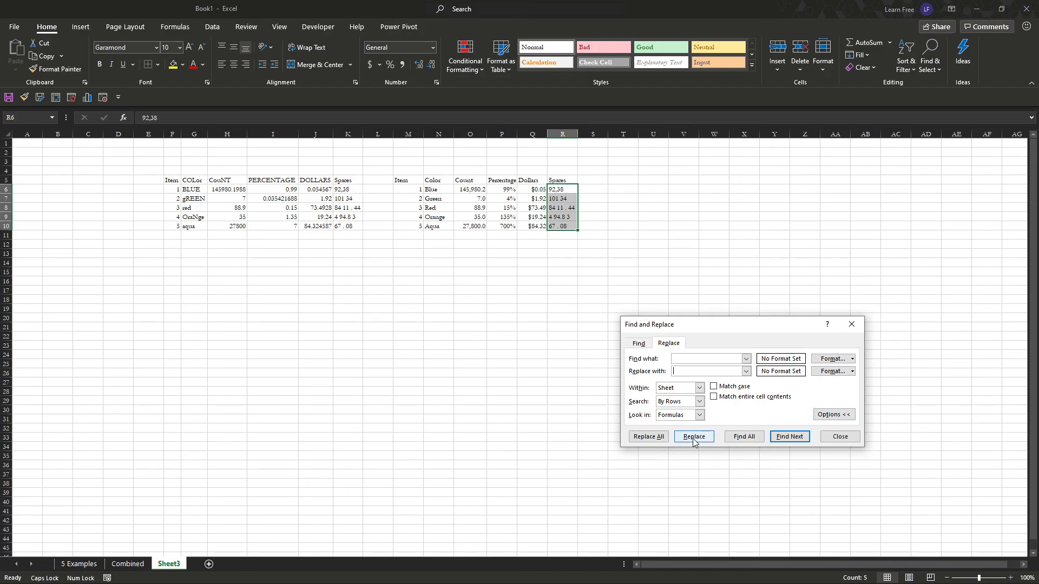
pyautogui.press('Tab')
pyautogui.click(694, 438)
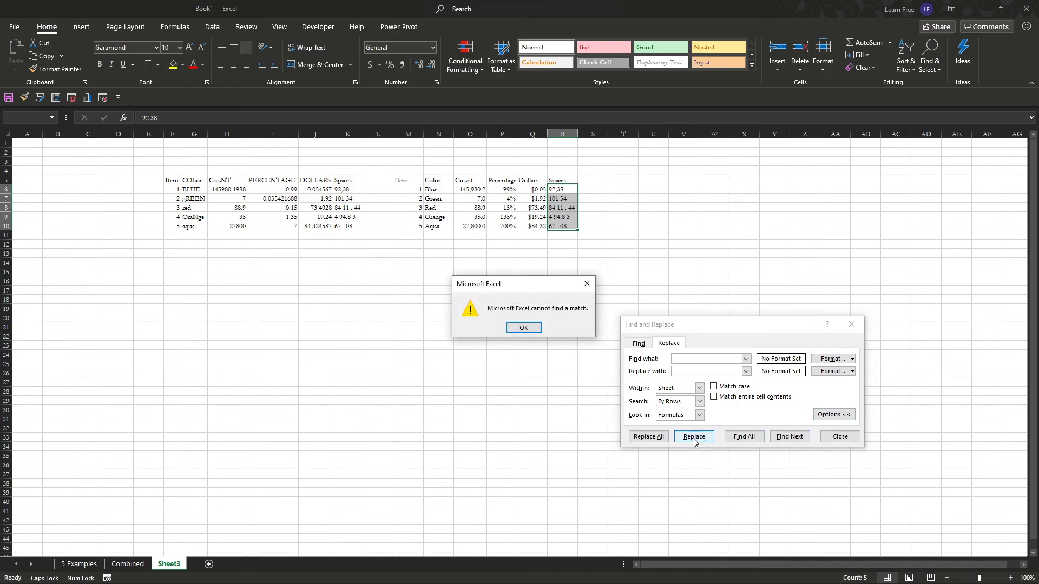
pyautogui.click(520, 327)
pyautogui.click(648, 436)
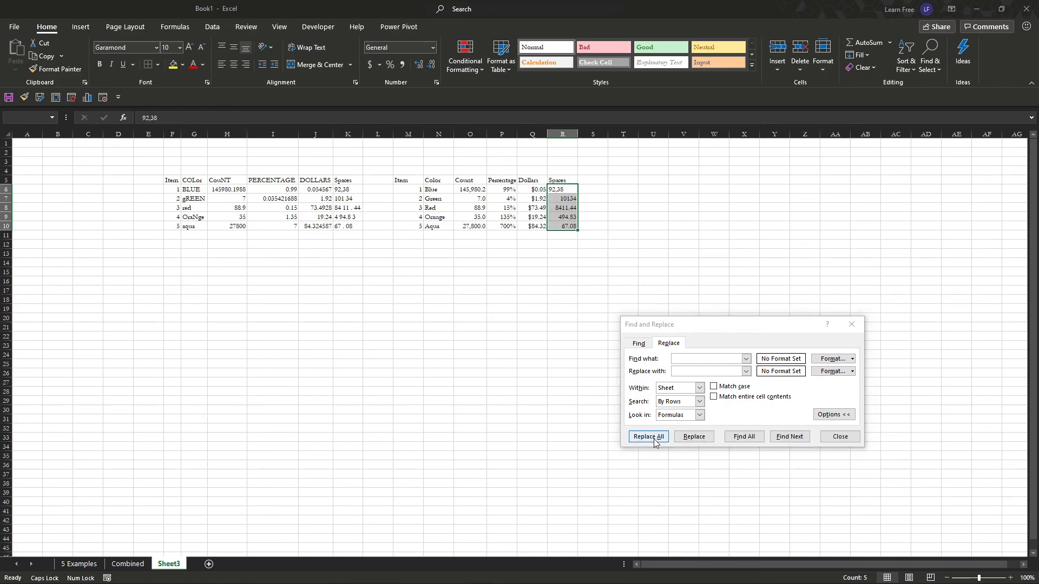
pyautogui.click(526, 330)
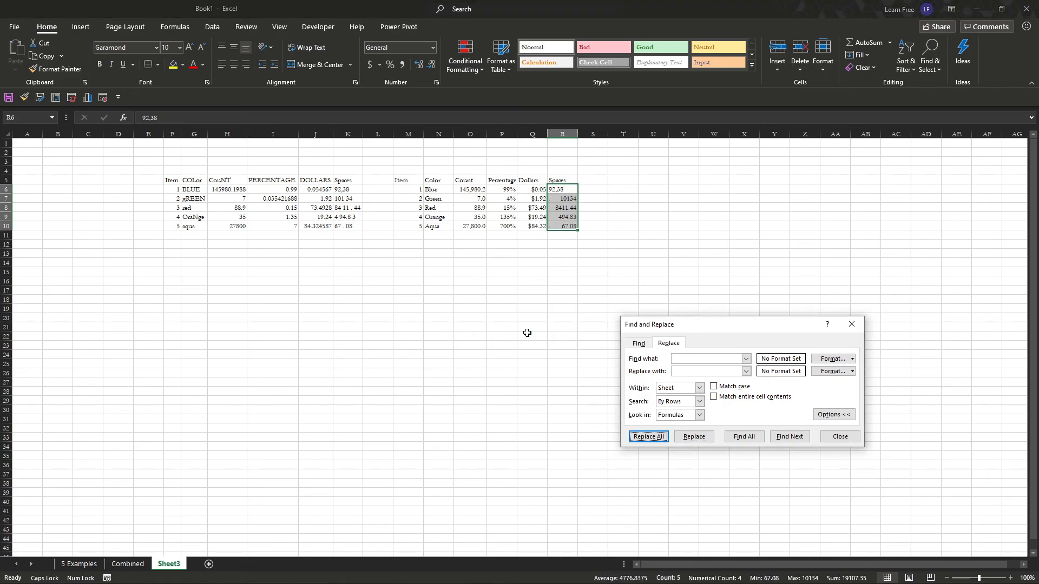
# Replace every comma with a period in R6:R10 and close Find and Replace
pyautogui.click(610, 263)
pyautogui.moveTo(557, 189); pyautogui.dragTo(568, 226)
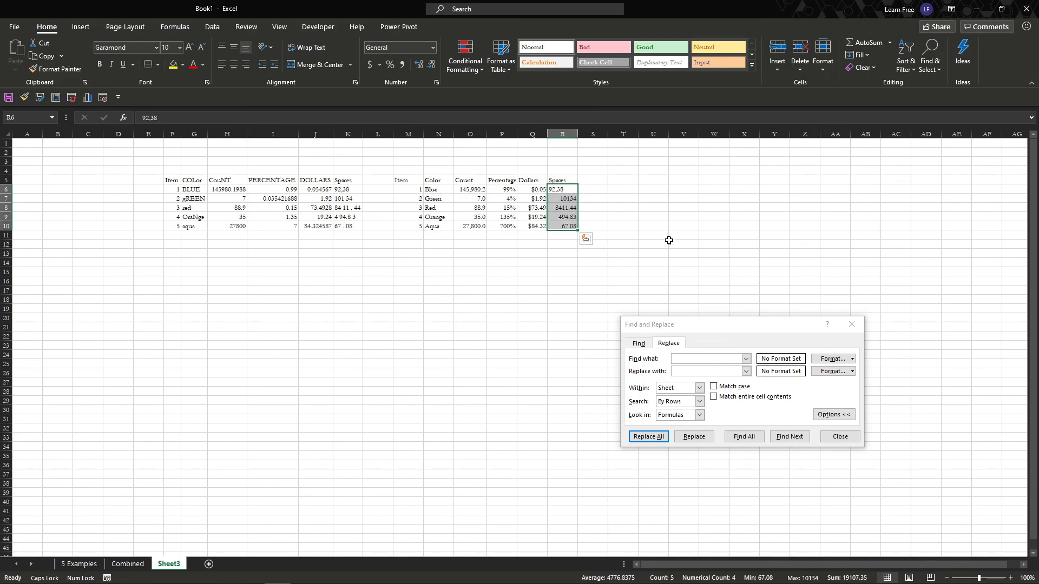
pyautogui.click(702, 363)
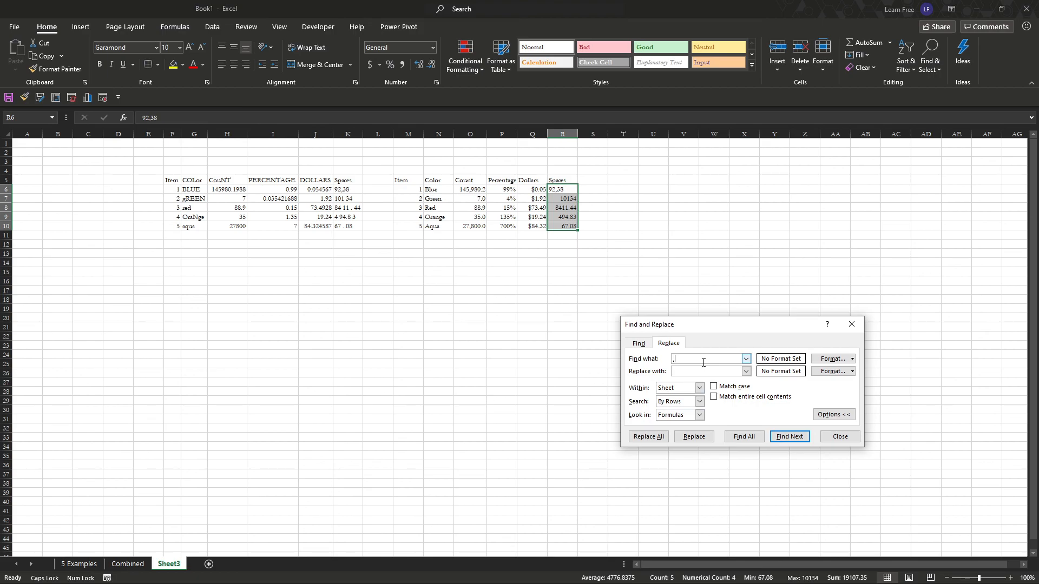
pyautogui.click(699, 370)
pyautogui.write('.')
pyautogui.click(703, 436)
pyautogui.click(707, 436)
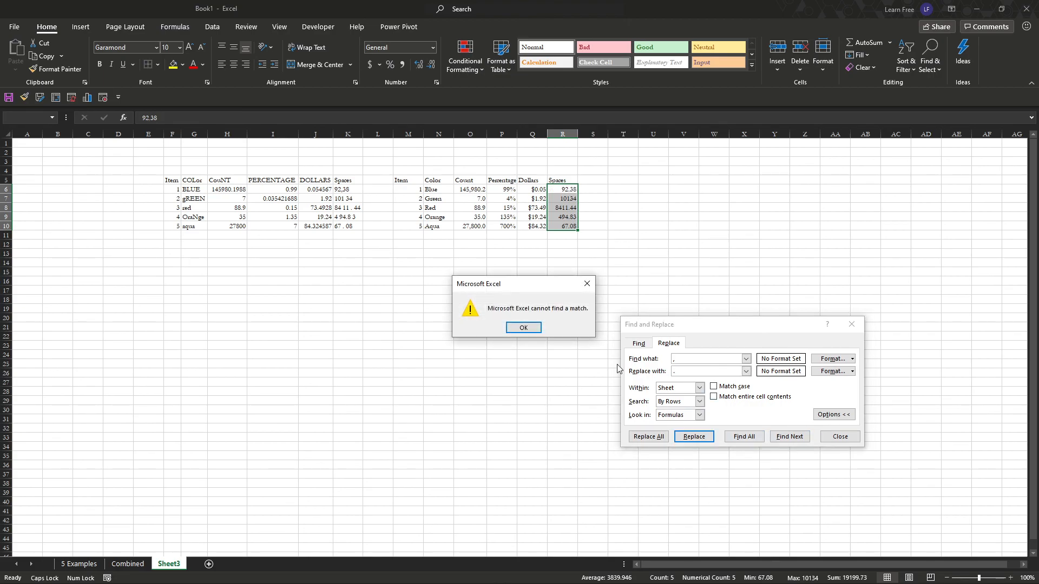
pyautogui.click(537, 334)
pyautogui.click(648, 437)
pyautogui.press('Return')
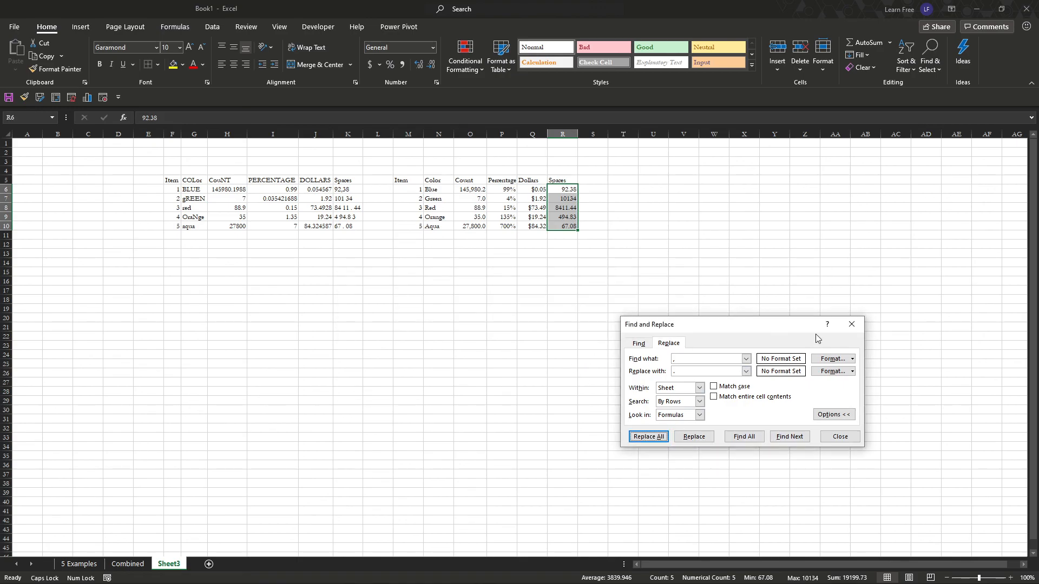
pyautogui.moveTo(842, 323); pyautogui.dragTo(844, 323)
pyautogui.press('Escape')
# Apply the dollar Accounting format to the Spaces values in R6:R10
pyautogui.moveTo(563, 189); pyautogui.dragTo(560, 225)
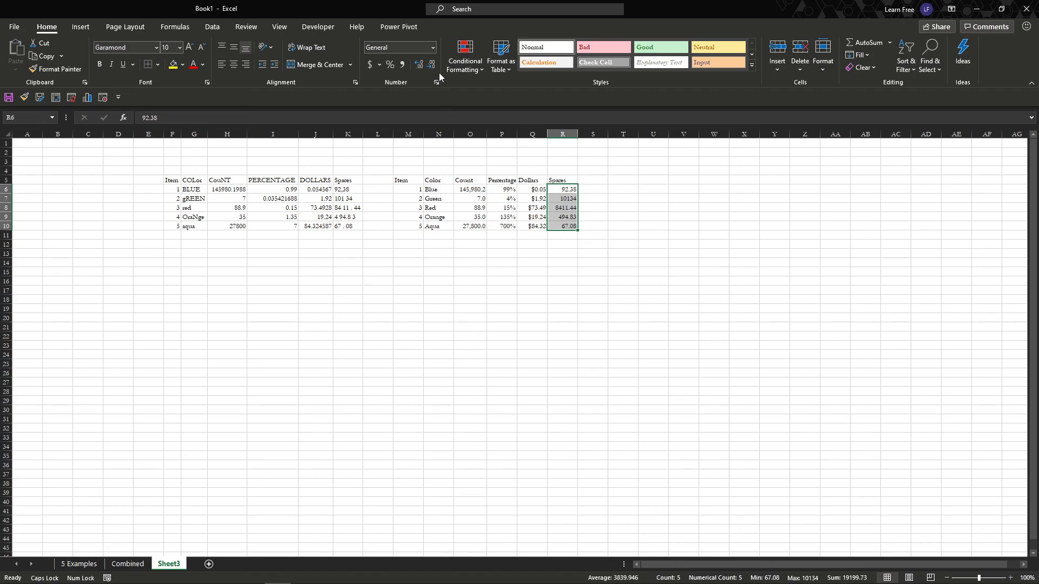
pyautogui.click(373, 67)
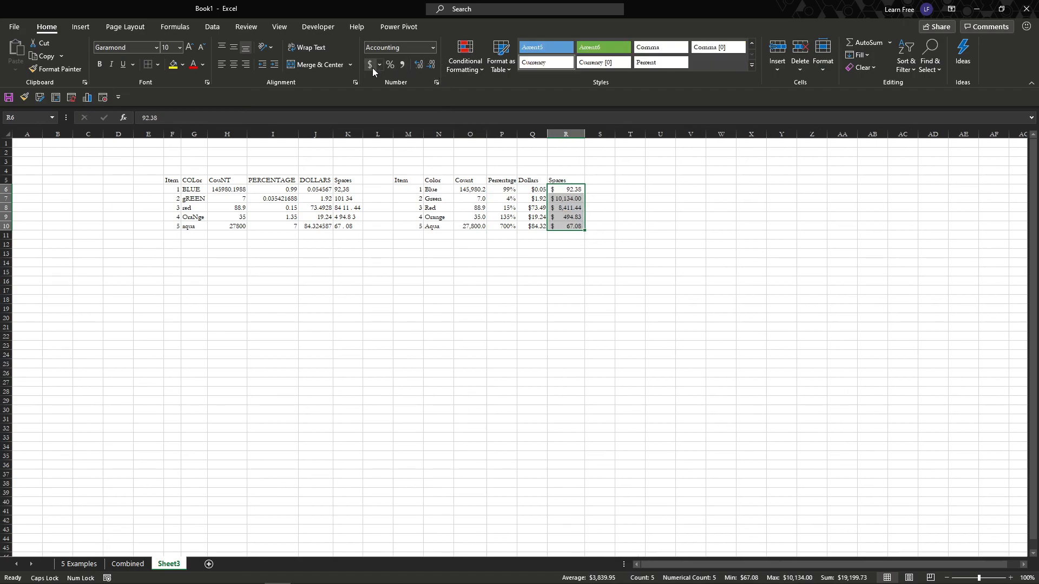
pyautogui.click(618, 180)
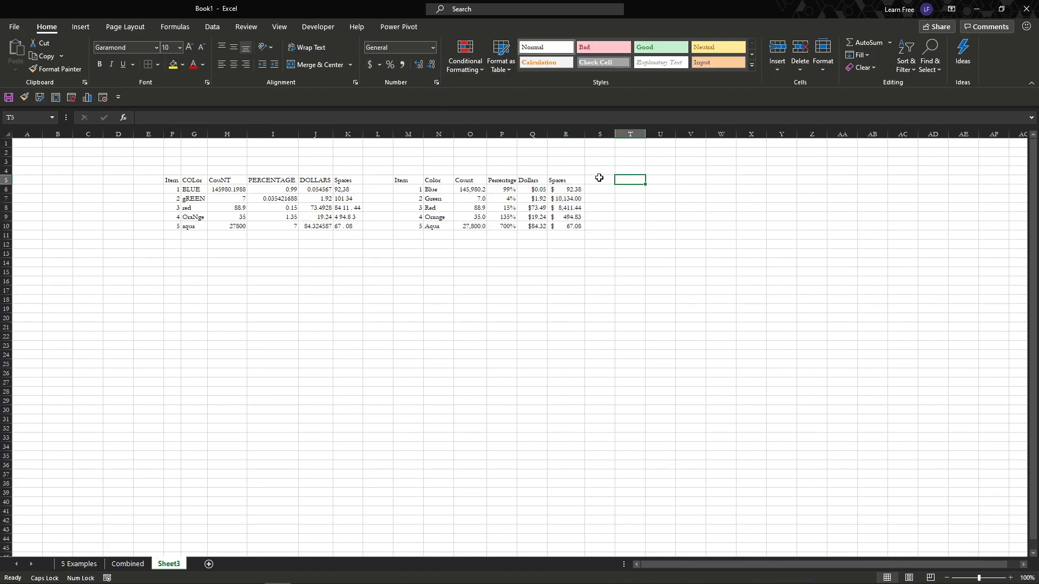
# Convert the cleaned range M5:R10 into an Excel table with headers
pyautogui.click(405, 179)
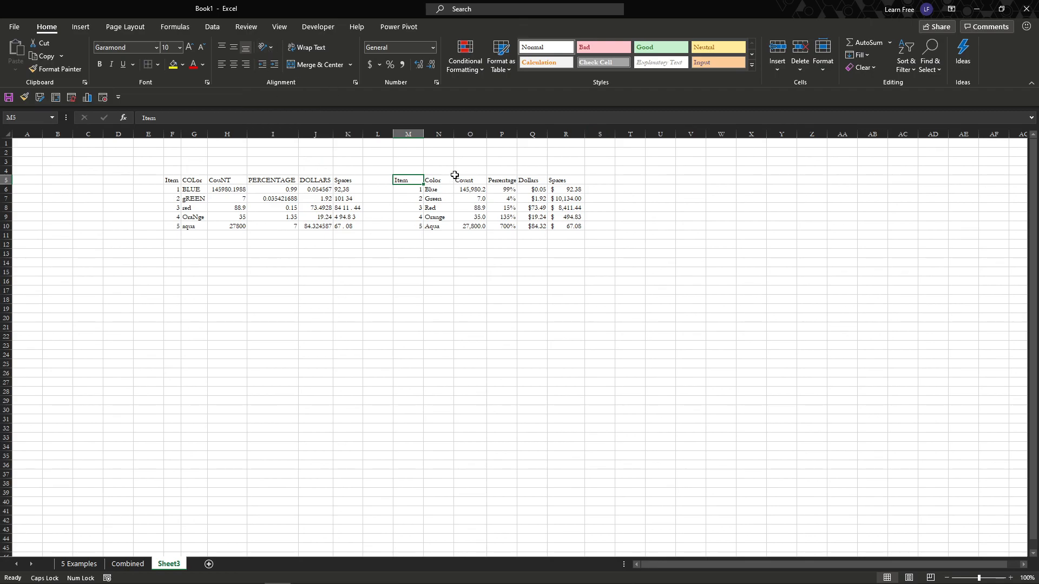
pyautogui.hotkey('ctrl', 't')
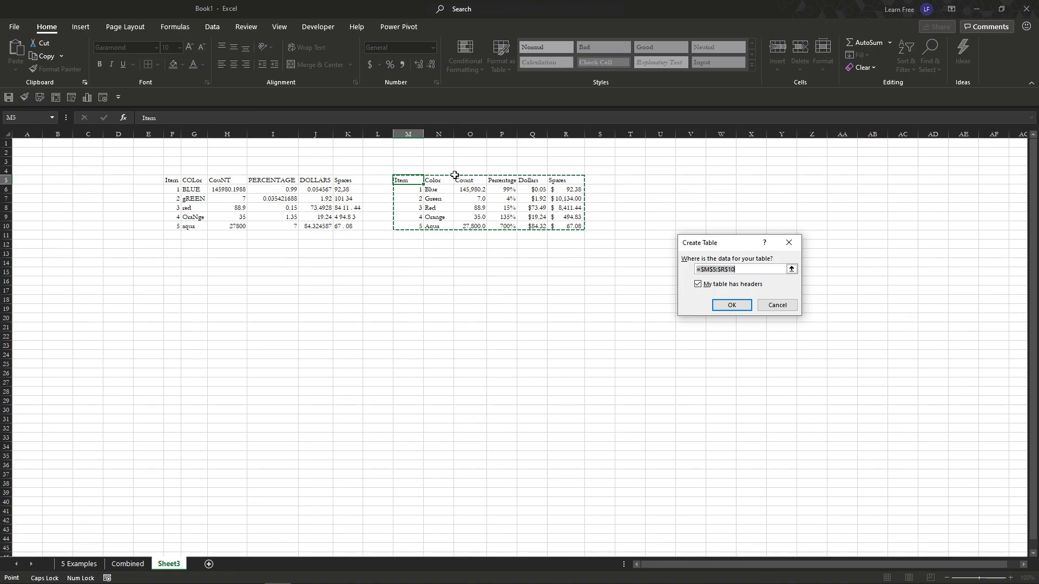
pyautogui.press('Return')
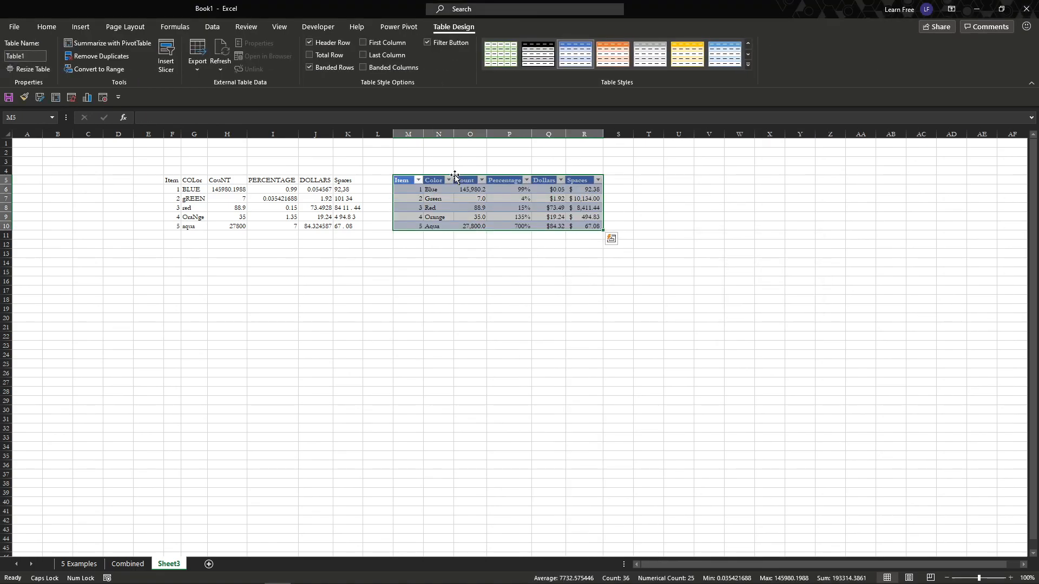